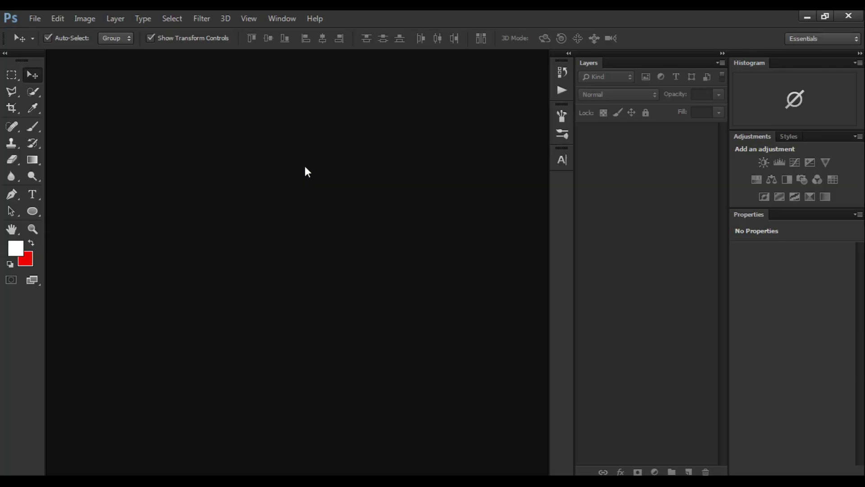
- Open the BC.psd orange background file
key(ctrl+o)
click(703, 189)
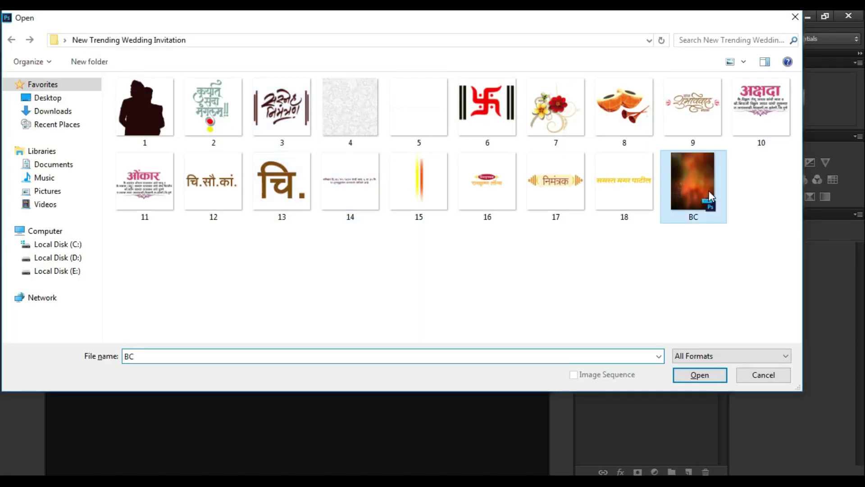
key(Return)
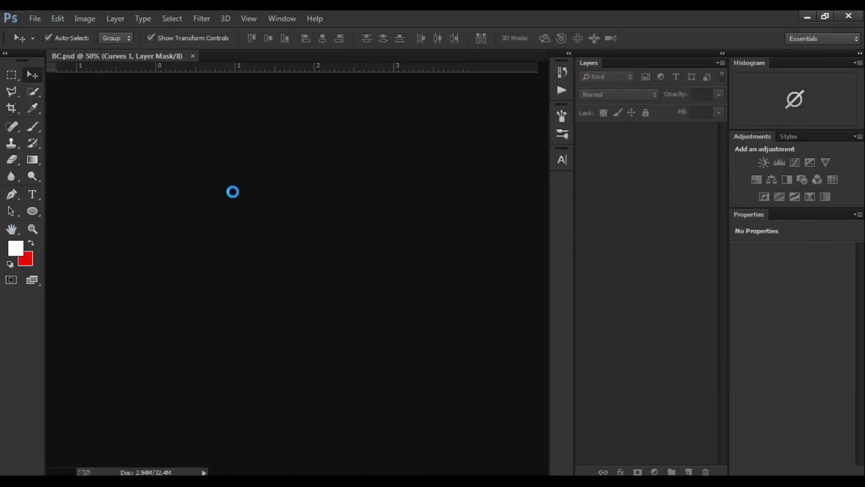
scroll(311, 231, up, 2)
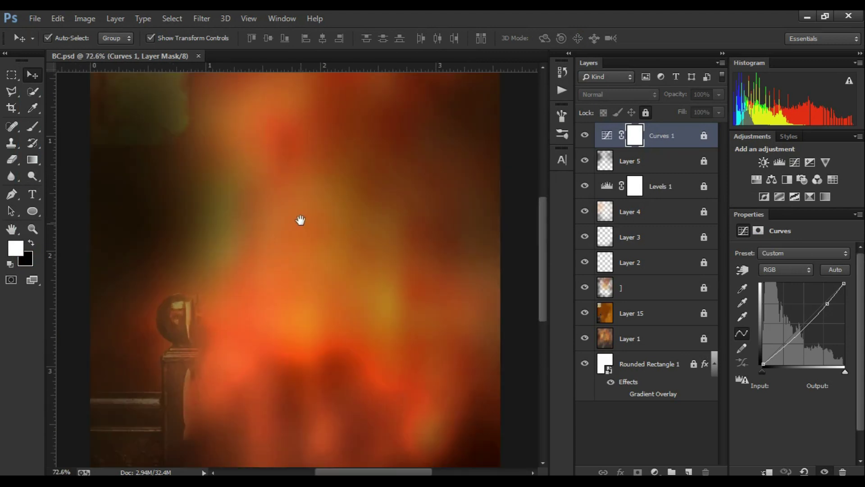
mouse_move(280, 203)
mouse_down()
mouse_move(267, 363)
mouse_move(375, 256)
mouse_move(321, 248)
mouse_up()
scroll(312, 229, down, 2)
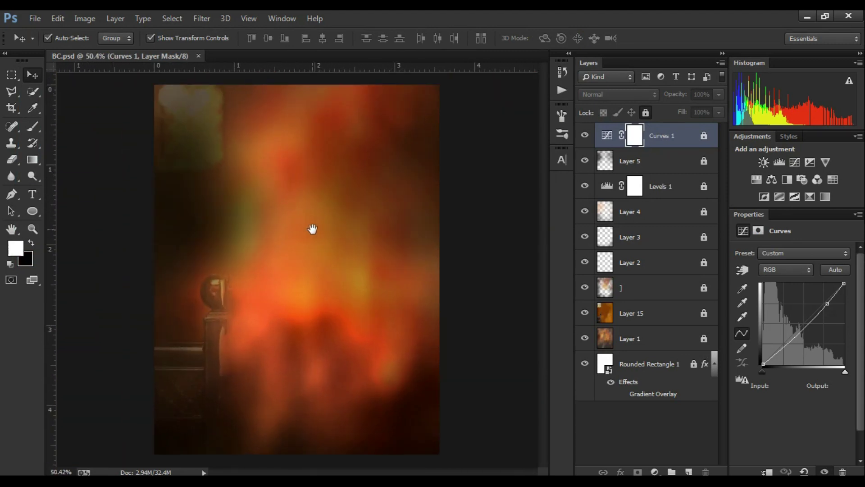
- Draw a slanted polygonal selection at the top-left; the white fill hits the locked-layer warning
click(17, 91)
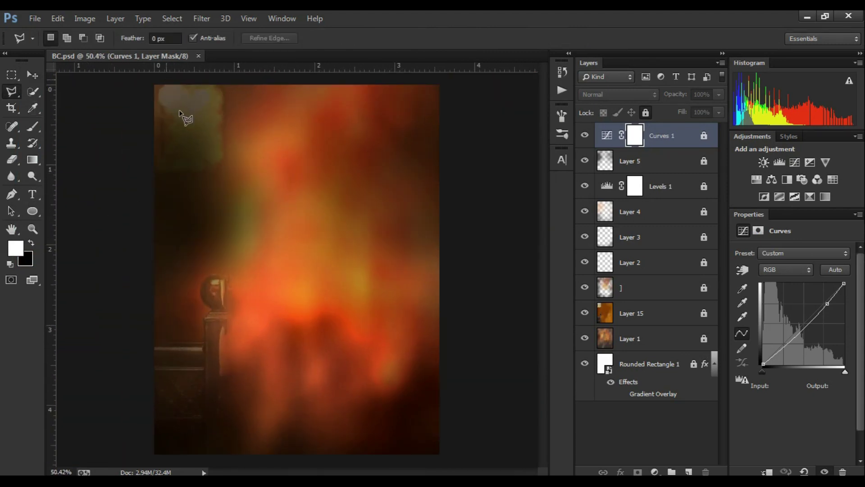
scroll(193, 124, up, 1)
scroll(195, 186, up, 3)
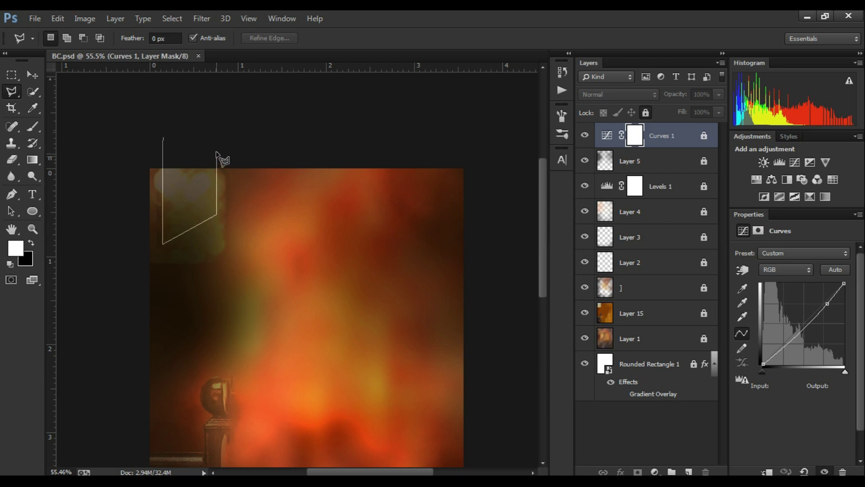
click(163, 141)
right_click(180, 168)
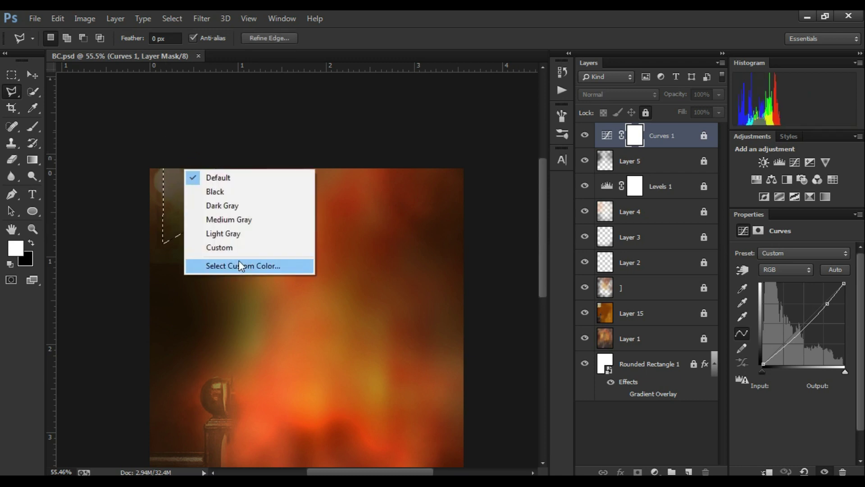
right_click(172, 191)
click(212, 372)
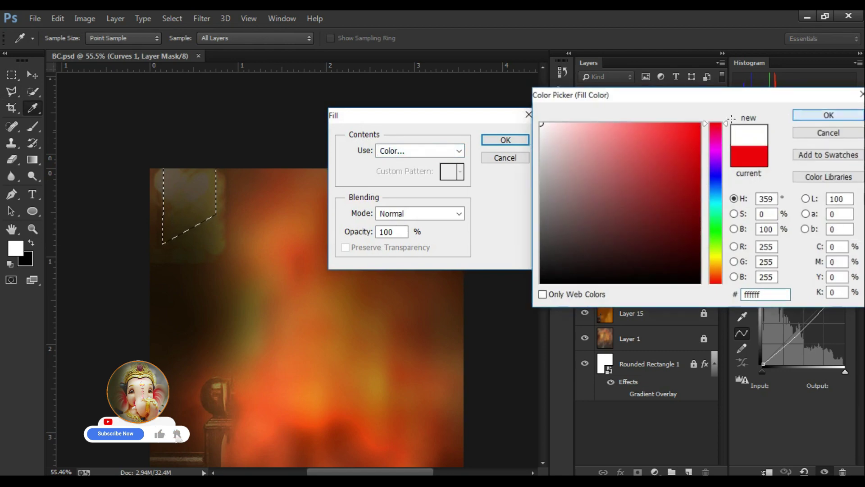
click(827, 113)
click(524, 140)
click(433, 198)
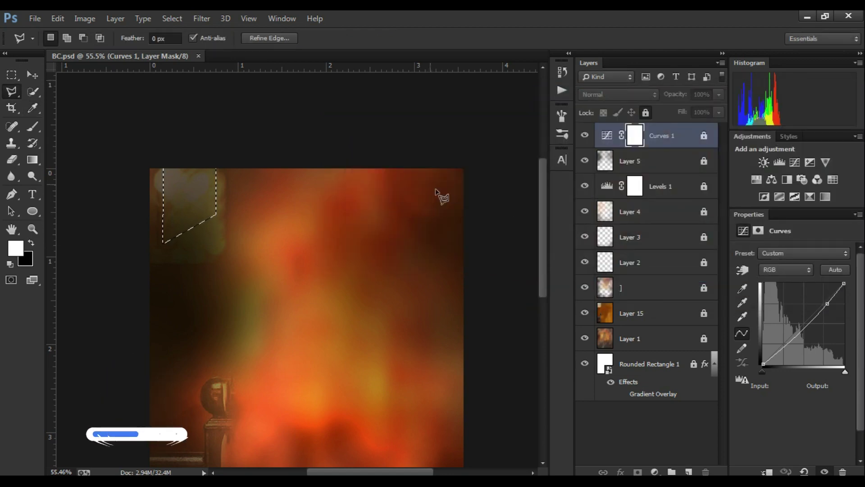
- Fill the slanted selection with white on a new Layer 16 and deselect
click(688, 471)
right_click(218, 210)
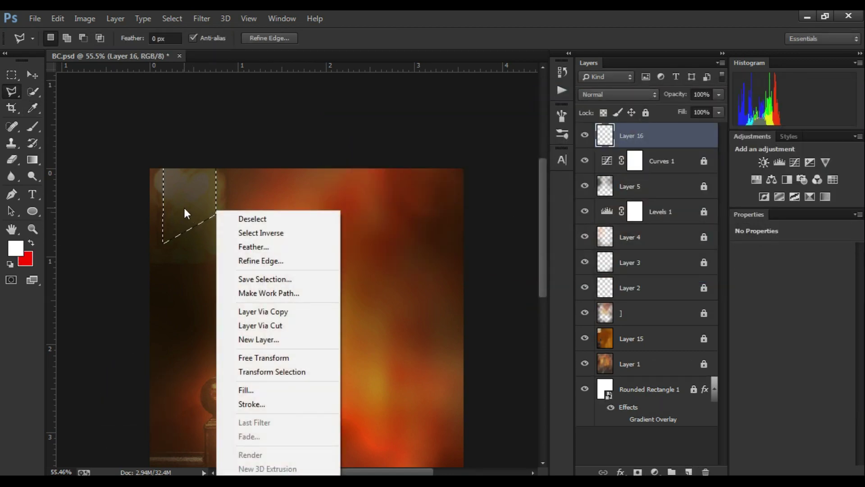
click(253, 393)
click(502, 140)
key(l)
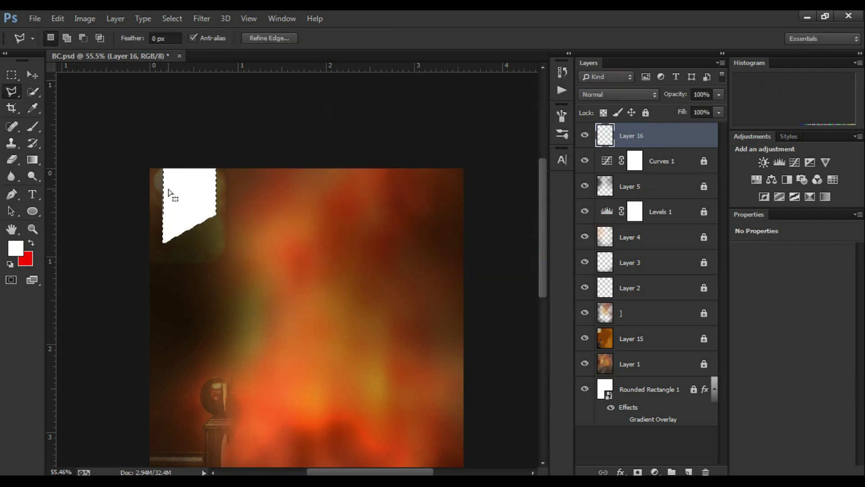
key(ctrl+d)
scroll(171, 203, up, 3)
key(v)
scroll(167, 203, down, 2)
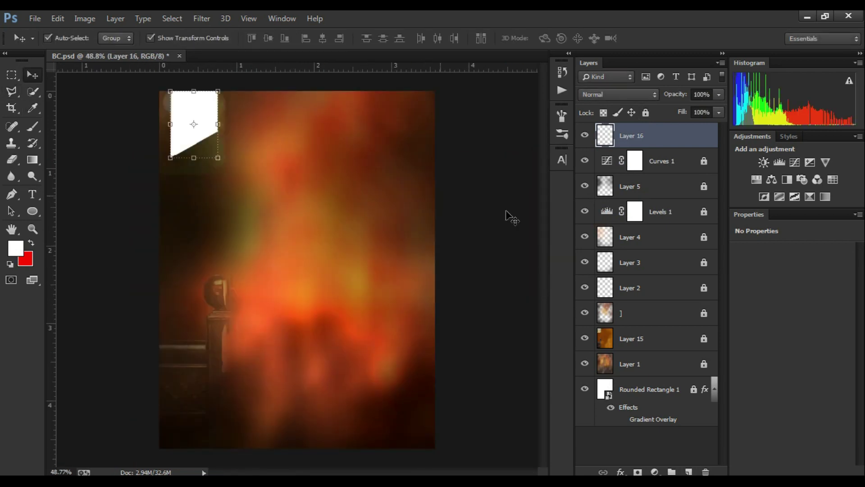
- Draw a thin 7×80 px white rounded stick below the banner's lower edge
scroll(170, 260, up, 3)
click(32, 212)
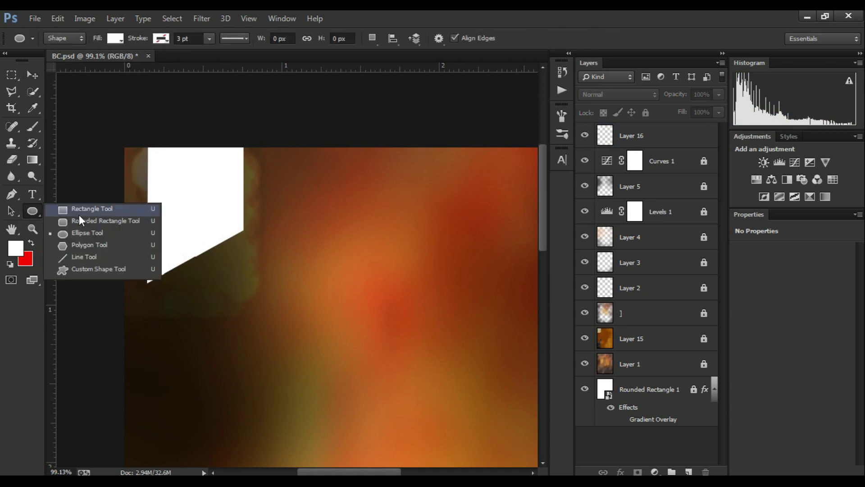
click(81, 203)
drag(225, 260, 225, 256)
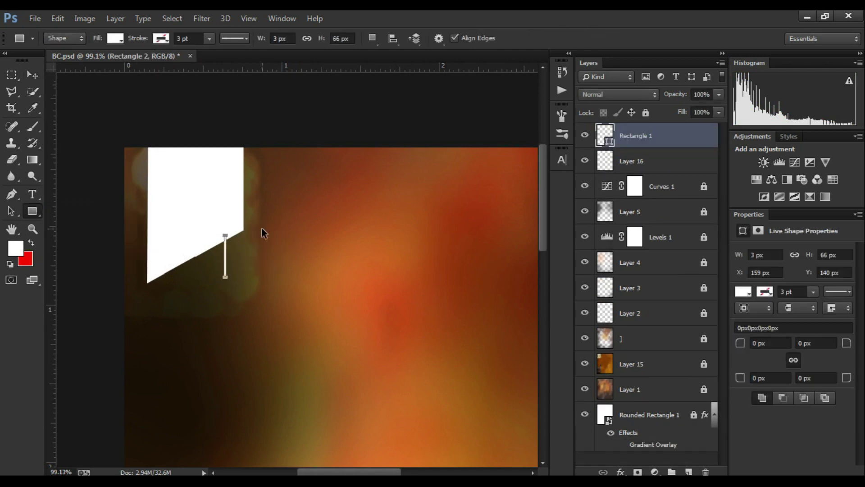
key(ctrl+z)
scroll(216, 269, up, 1)
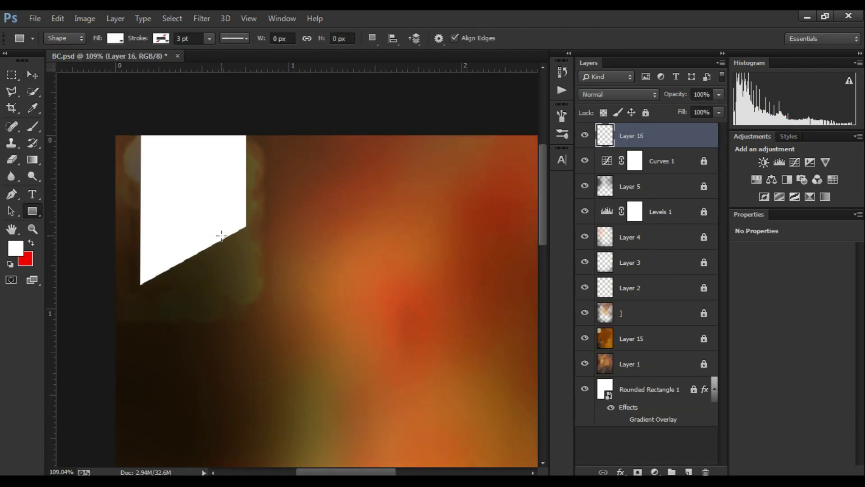
drag(224, 235, 226, 289)
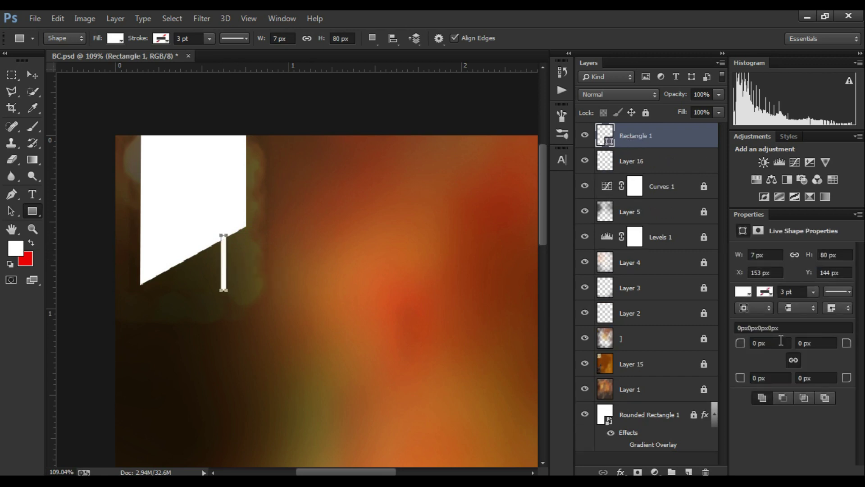
text(3.5)
key(v)
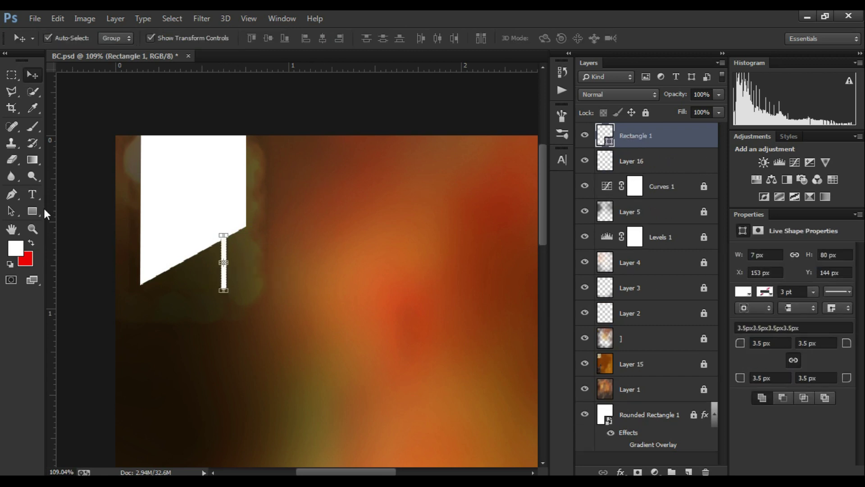
- Try a small circle at the stick's bottom, undo it, and add an empty Layer 17
click(32, 211)
click(86, 234)
scroll(232, 270, up, 3)
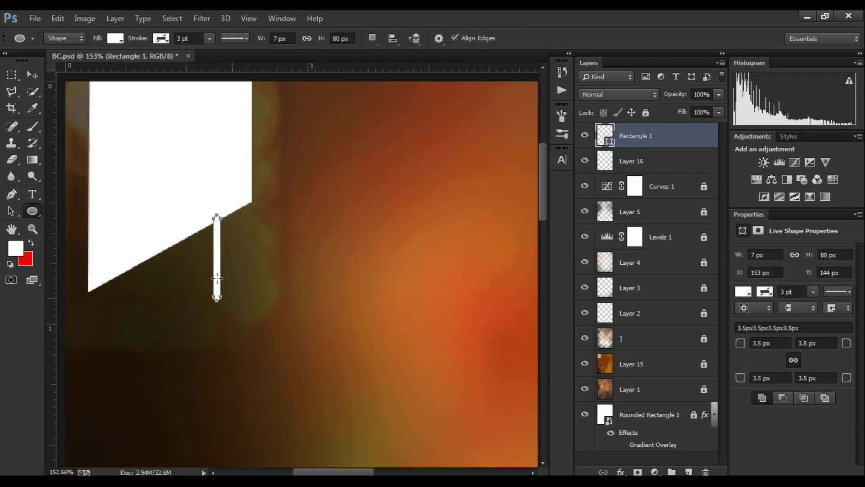
key(v)
click(32, 211)
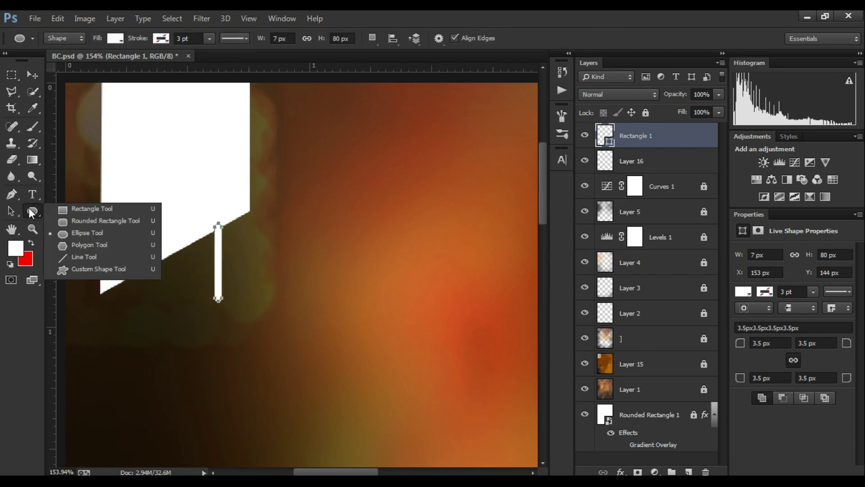
click(90, 238)
drag(211, 298, 232, 319)
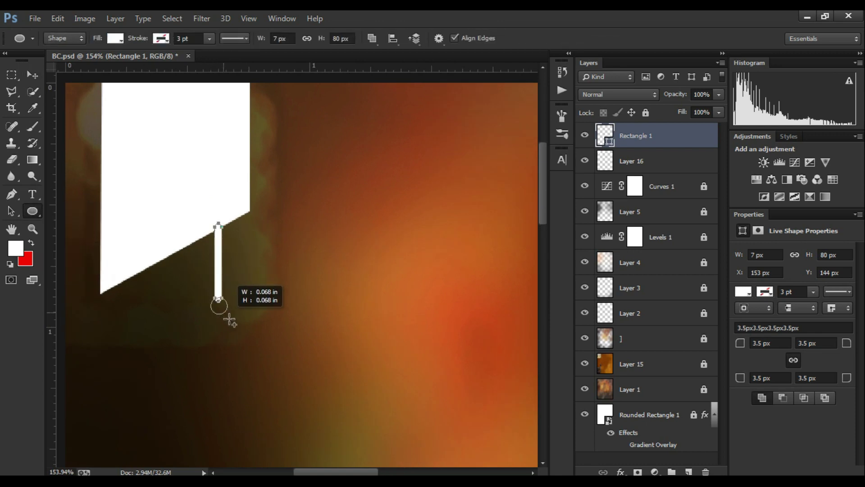
key(v)
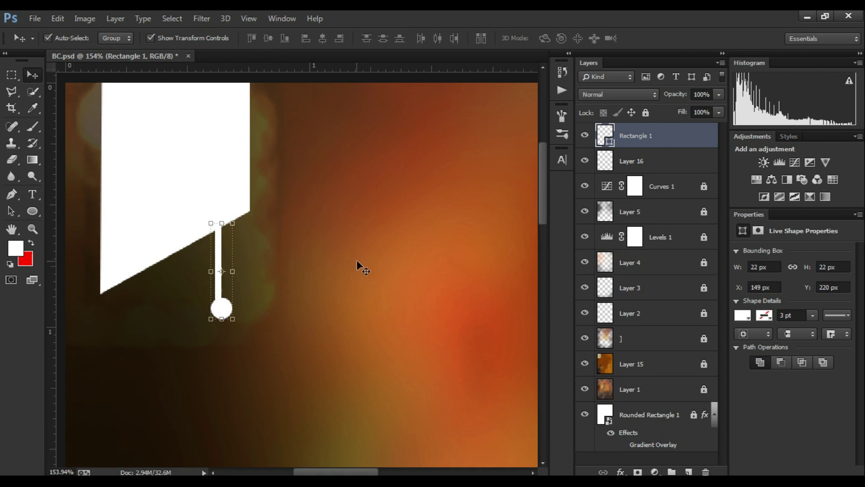
key(ctrl+z)
click(689, 472)
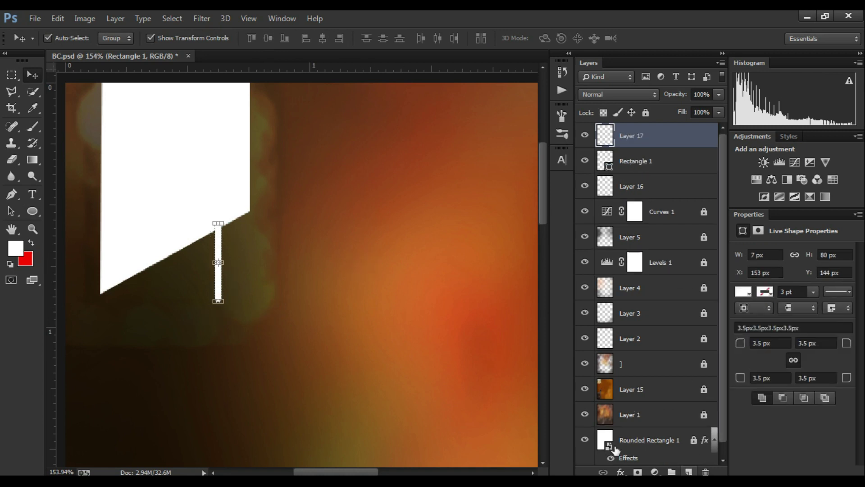
- Draw a small circle at the stick's bottom end and nudge it into line
key(b)
right_click(31, 217)
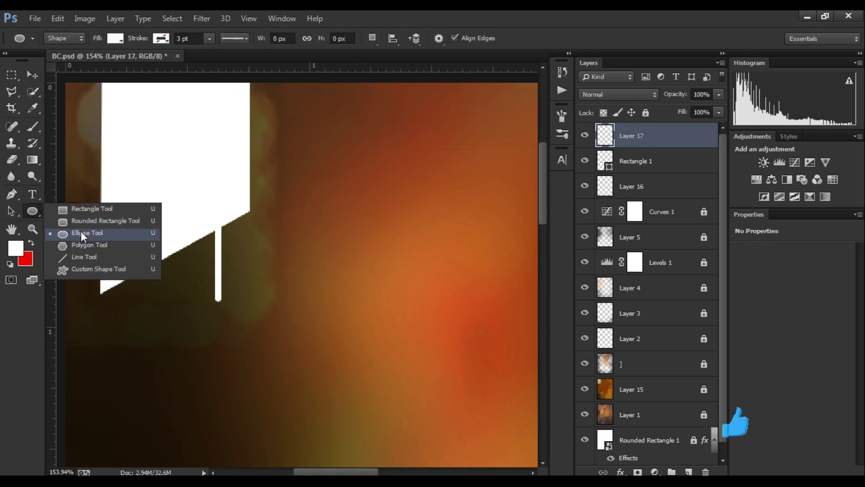
click(83, 234)
drag(210, 291, 227, 312)
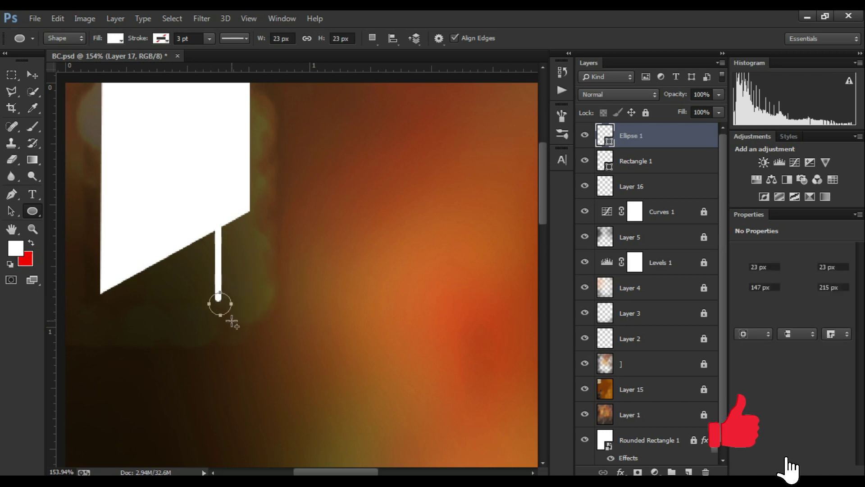
key(v)
key(Left)
key(Left)
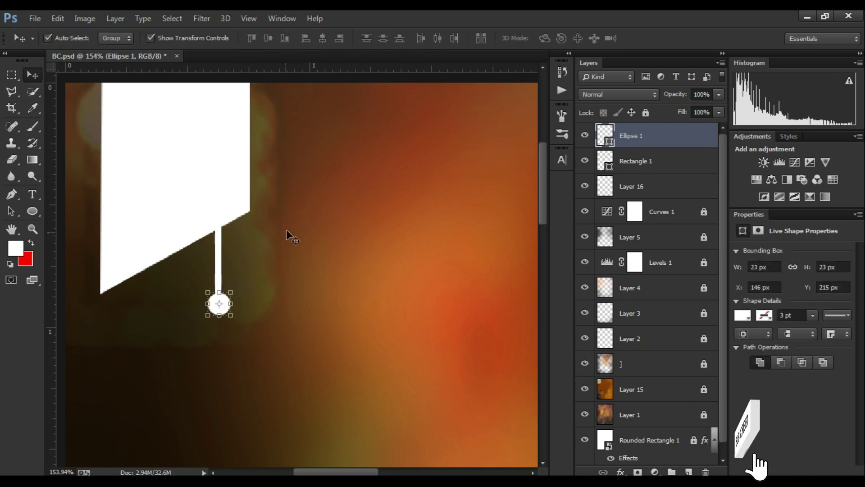
key(Up)
key(Up)
key(Up)
key(Right)
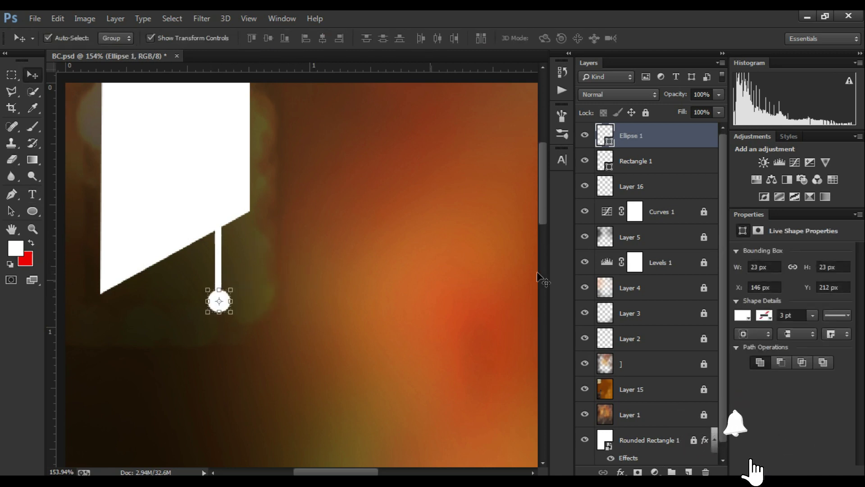
- Change the circle's fill colour to orange
double_click(605, 135)
click(699, 123)
drag(713, 254, 713, 267)
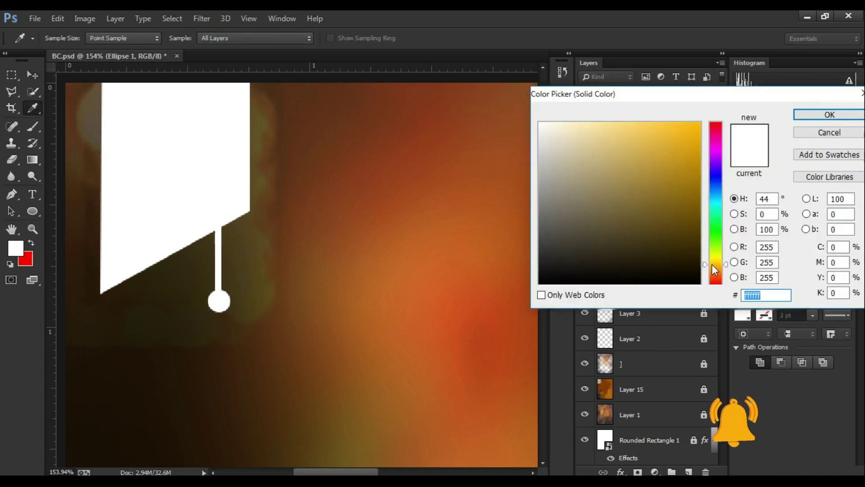
click(829, 114)
scroll(368, 190, up, 2)
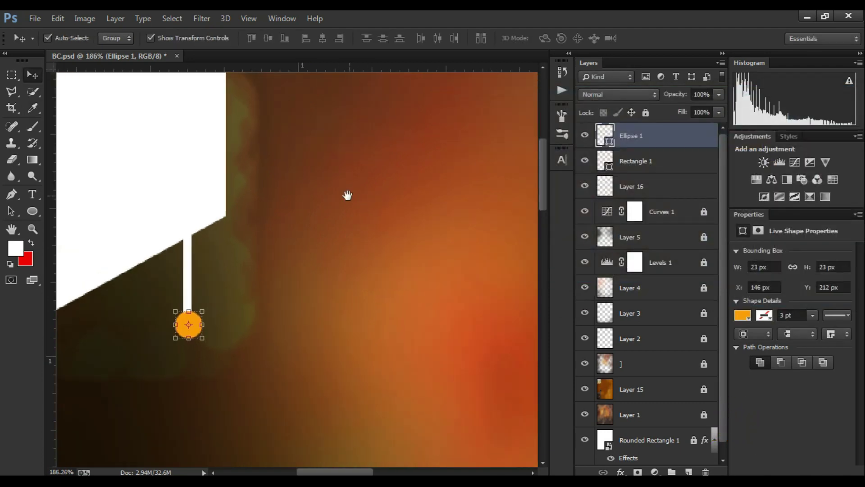
scroll(267, 202, up, 2)
scroll(266, 201, down, 3)
scroll(285, 236, up, 1)
scroll(274, 218, up, 1)
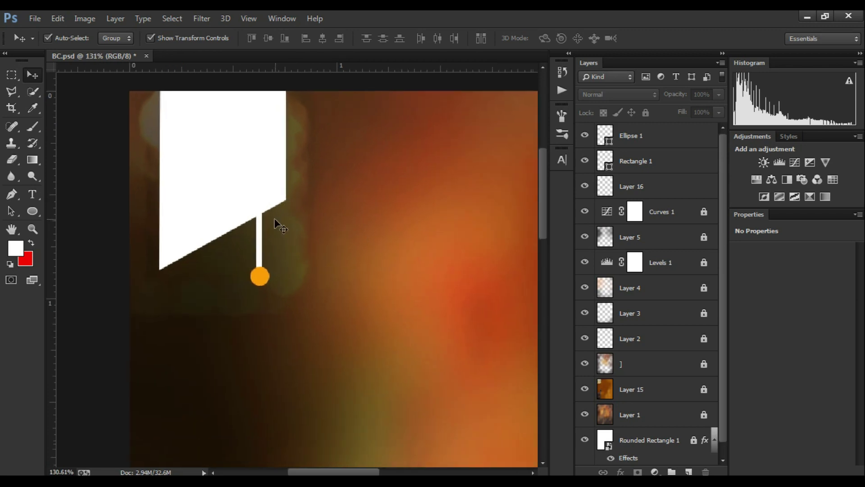
scroll(266, 279, up, 1)
- Select the Ellipse 1 and Rectangle 1 layers together and bring up their layer menu
click(266, 279)
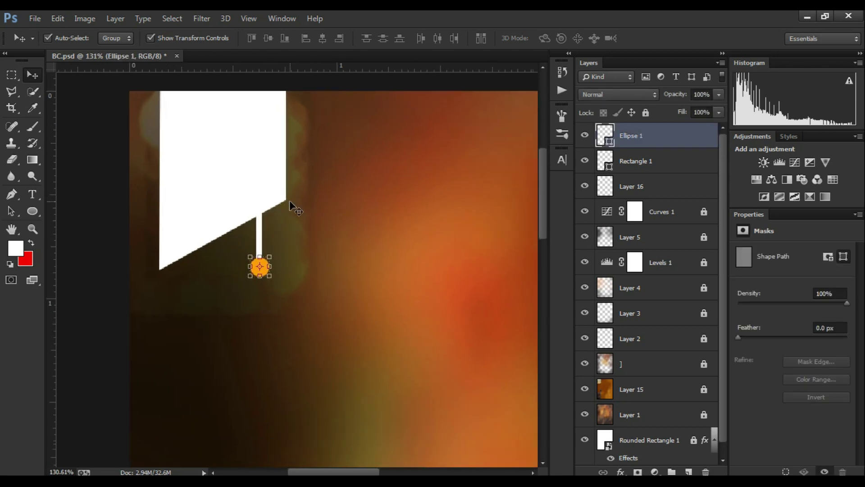
click(255, 267)
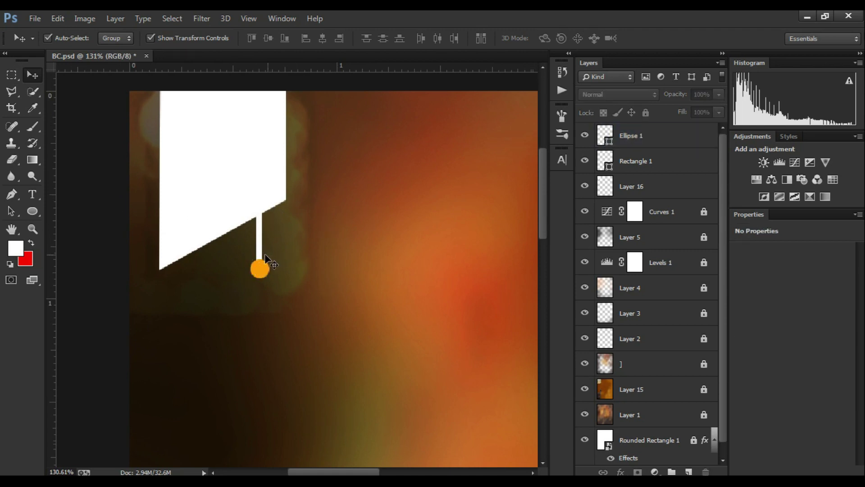
click(637, 140)
shift+click(644, 158)
right_click(643, 159)
- Merge circle and stick into one smart object, then duplicate it as a taller drop
click(432, 168)
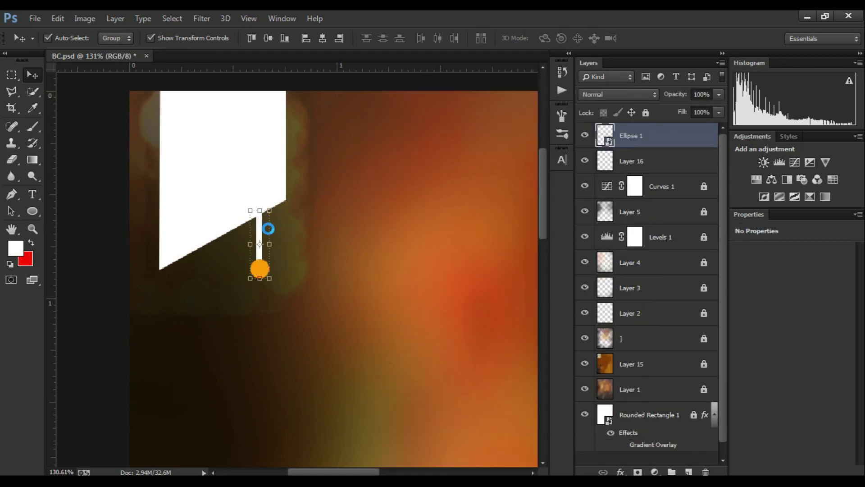
scroll(388, 206, up, 2)
drag(388, 205, 396, 206)
drag(299, 271, 303, 300)
key(ctrl+t)
drag(319, 215, 319, 188)
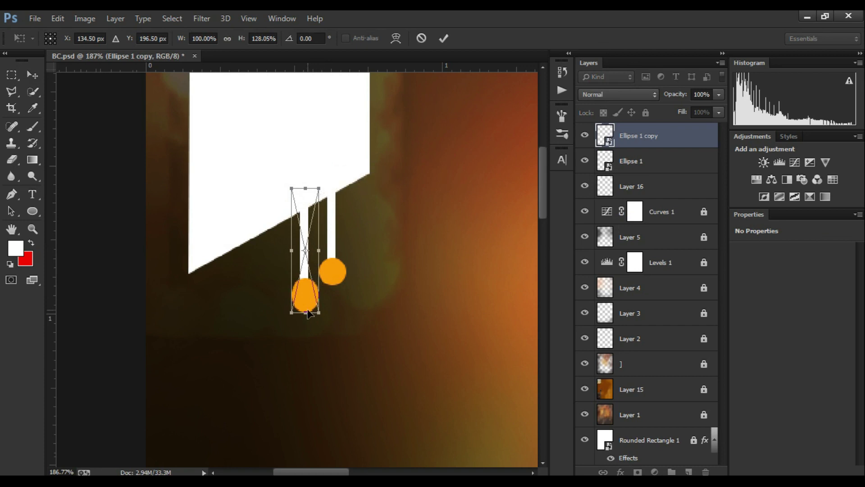
click(444, 38)
- Add a third drop copy and arrange the three drops of different lengths
scroll(315, 256, down, 3)
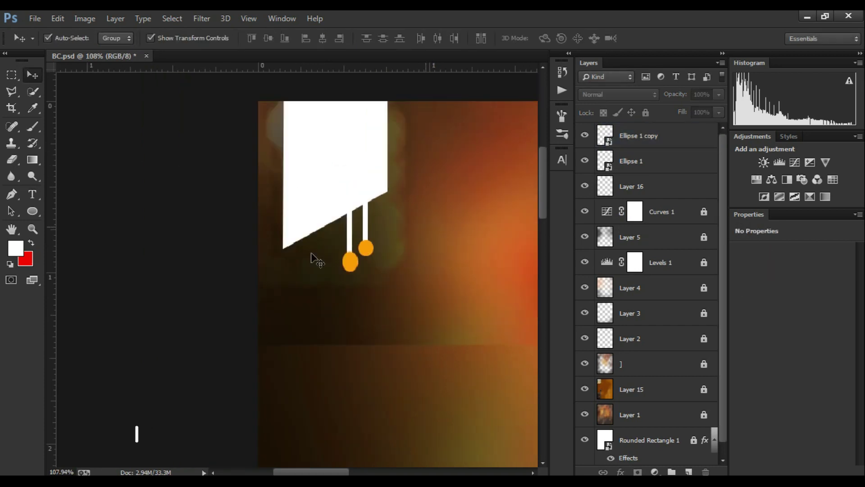
scroll(270, 216, down, 2)
scroll(225, 173, up, 2)
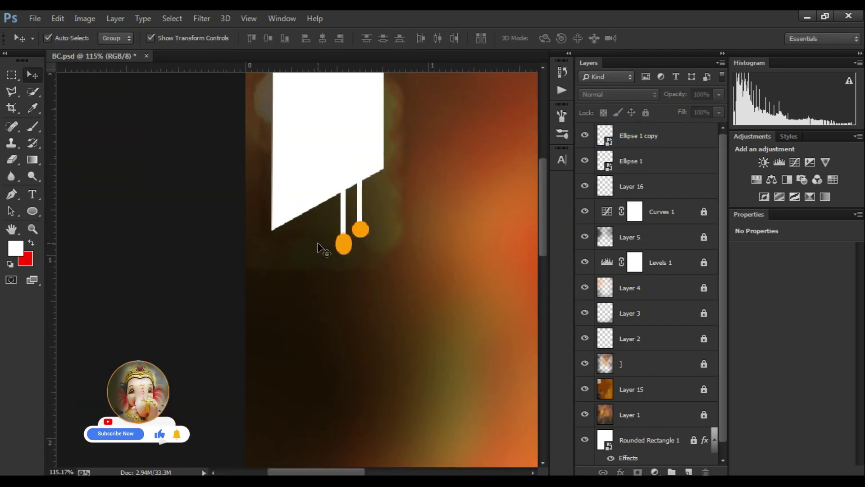
drag(325, 231, 333, 247)
shift+click(647, 161)
shift+click(631, 187)
scroll(319, 247, down, 3)
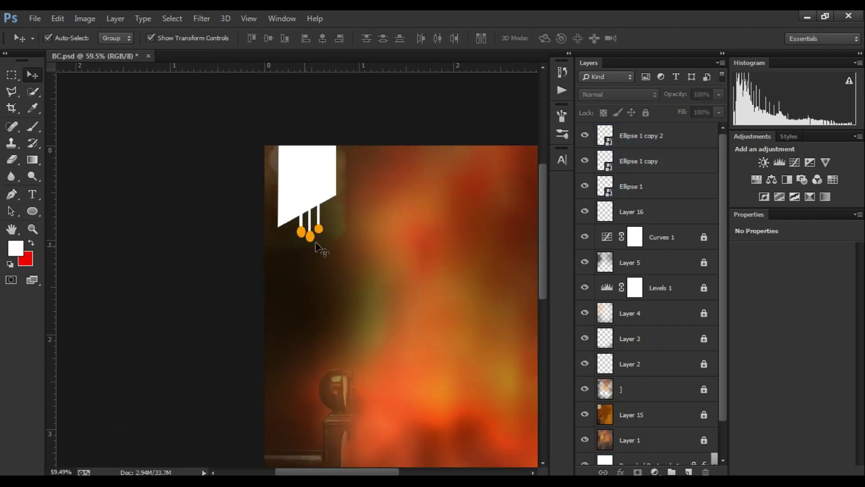
scroll(189, 175, up, 2)
scroll(255, 266, up, 2)
click(216, 223)
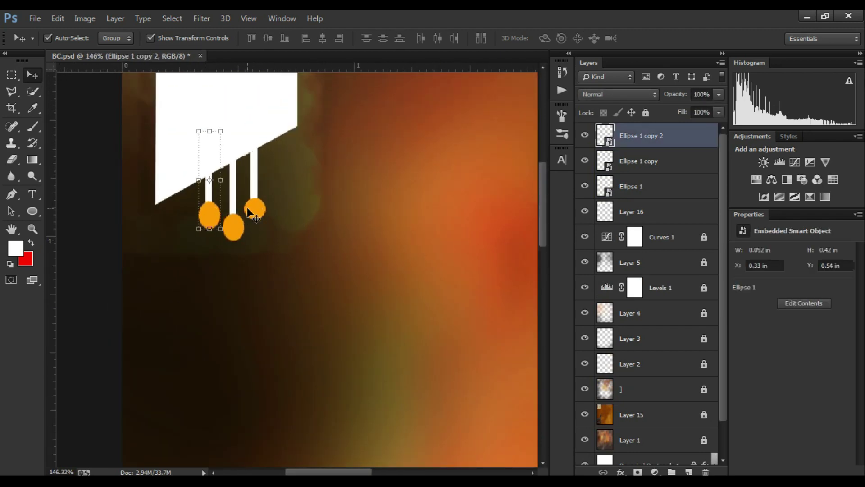
click(170, 232)
scroll(284, 203, down, 3)
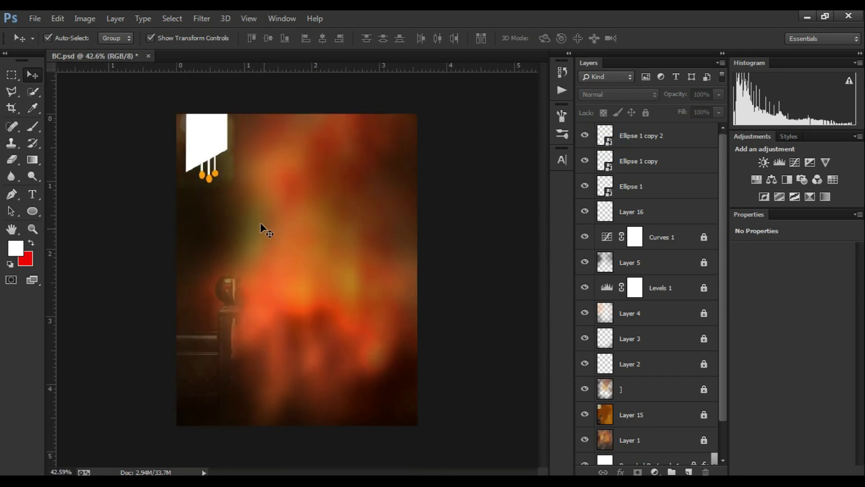
scroll(263, 228, up, 2)
- Bring the calligraphy from 3.png into BC.psd as a layer and close 3.png
scroll(240, 141, up, 1)
key(ctrl+o)
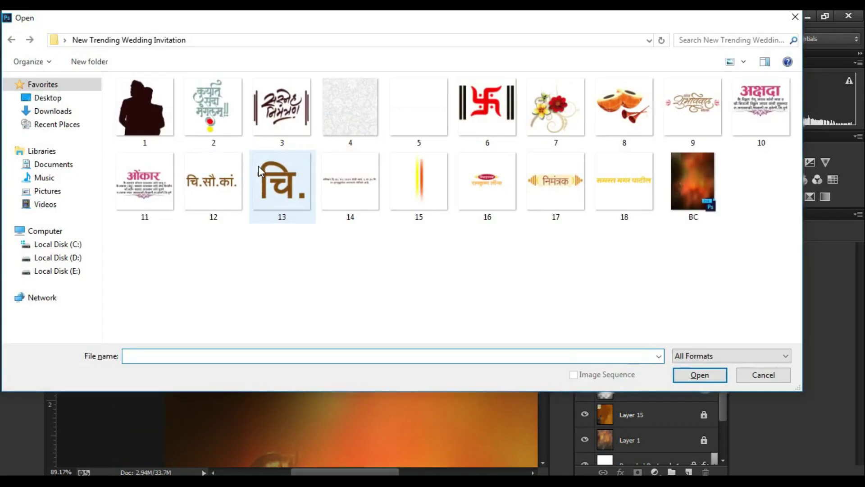
double_click(283, 112)
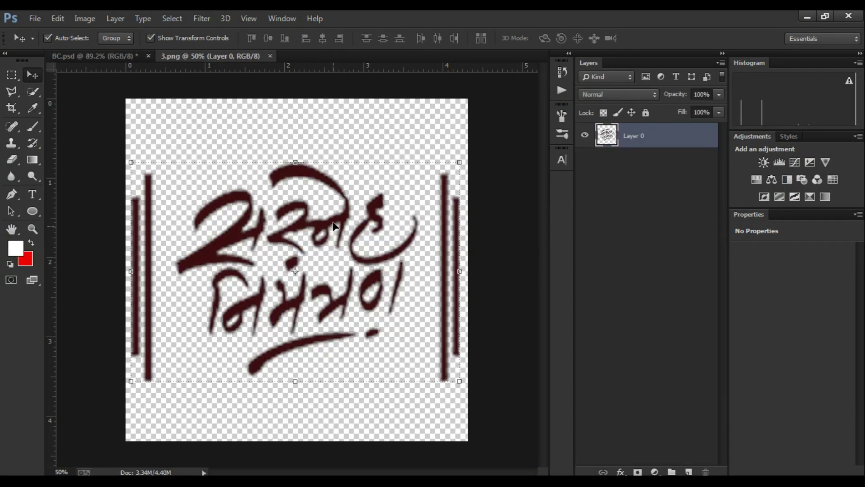
mouse_move(333, 225)
mouse_down()
mouse_move(142, 76)
mouse_move(306, 168)
mouse_up()
drag(276, 65, 273, 64)
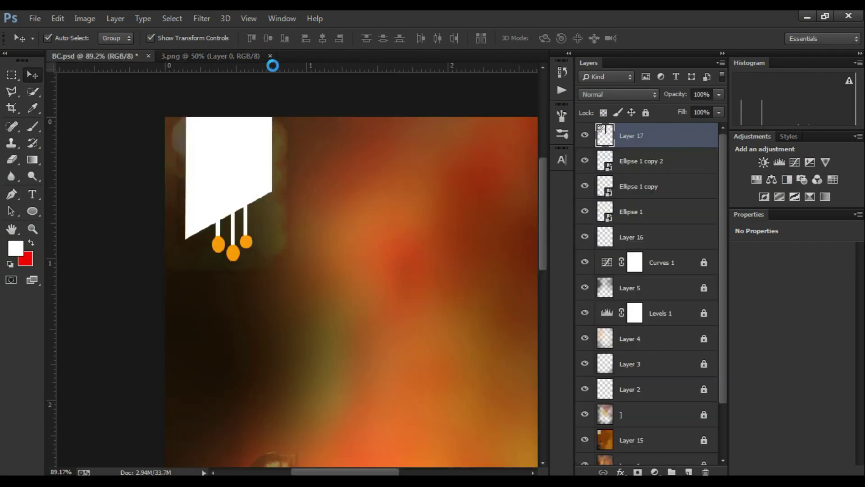
click(301, 56)
key(ctrl+0)
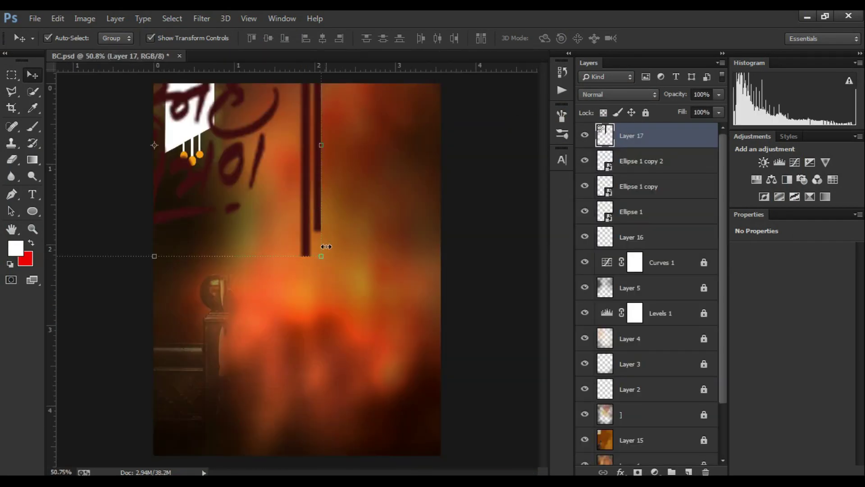
- Scale and position the maroon calligraphy onto the white banner
mouse_move(321, 256)
mouse_down()
mouse_move(256, 147)
mouse_move(193, 193)
mouse_move(217, 112)
mouse_up()
scroll(217, 111, up, 2)
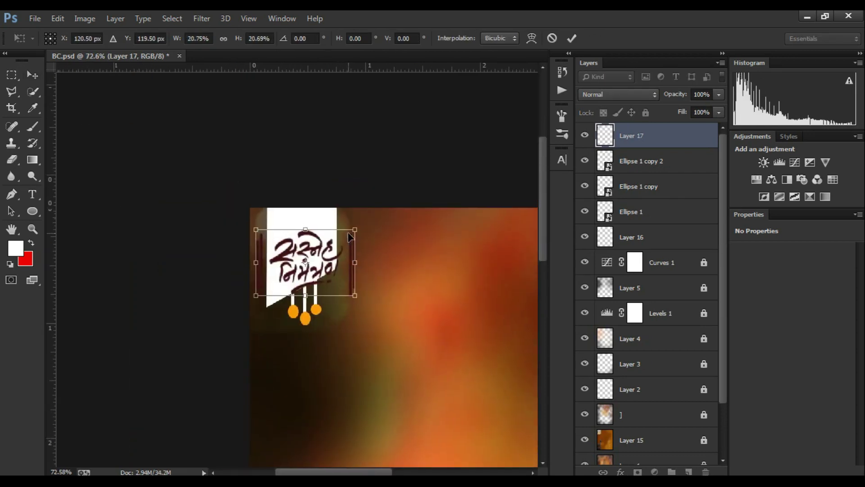
mouse_move(349, 236)
mouse_down()
mouse_move(309, 215)
mouse_move(297, 225)
mouse_up()
scroll(270, 226, up, 3)
drag(267, 200, 272, 203)
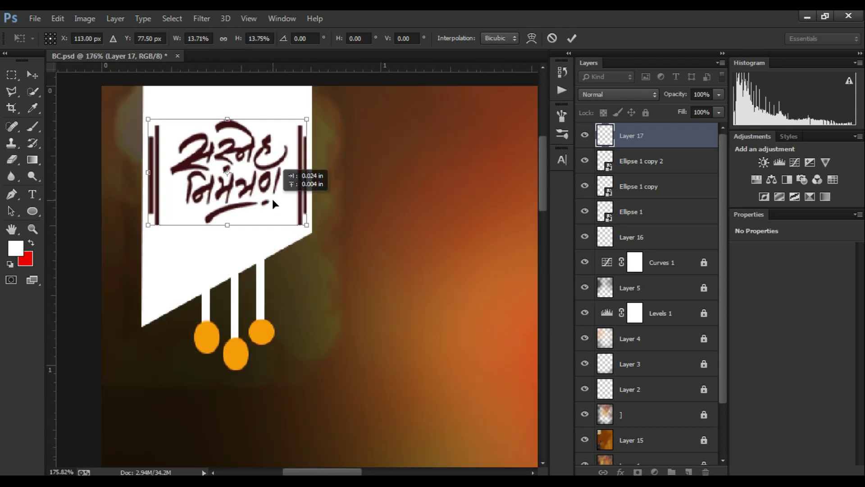
key(Return)
scroll(332, 110, down, 2)
scroll(332, 110, down, 1)
scroll(238, 212, up, 1)
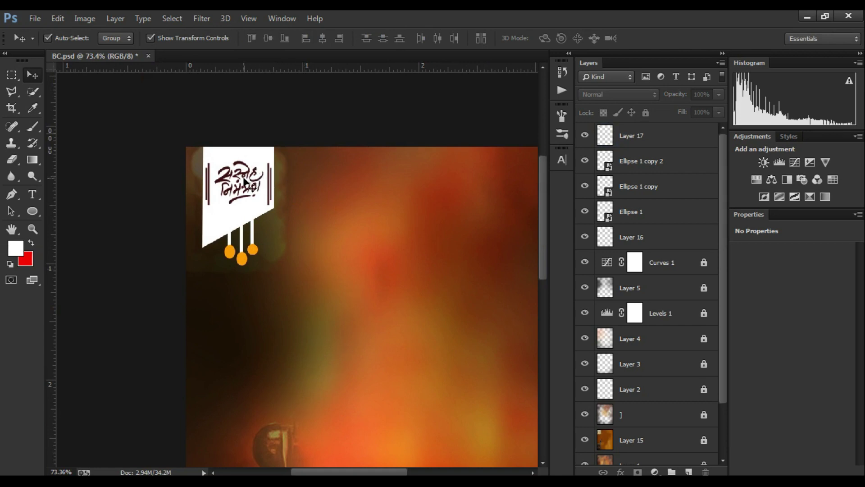
- Nudge the calligraphy, three drops and Layer 16 up together to the canvas top
click(677, 146)
shift+click(660, 162)
shift+click(656, 188)
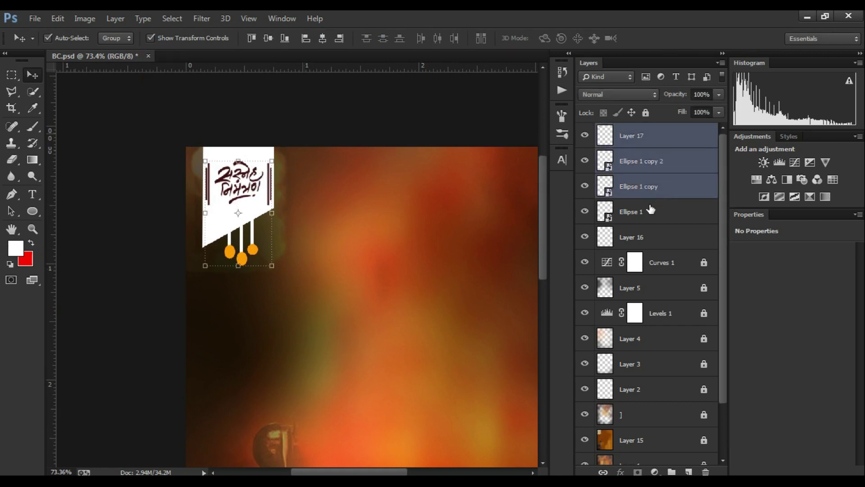
shift+click(650, 212)
shift+click(649, 238)
key(Up)
key(Up)
key(Up)
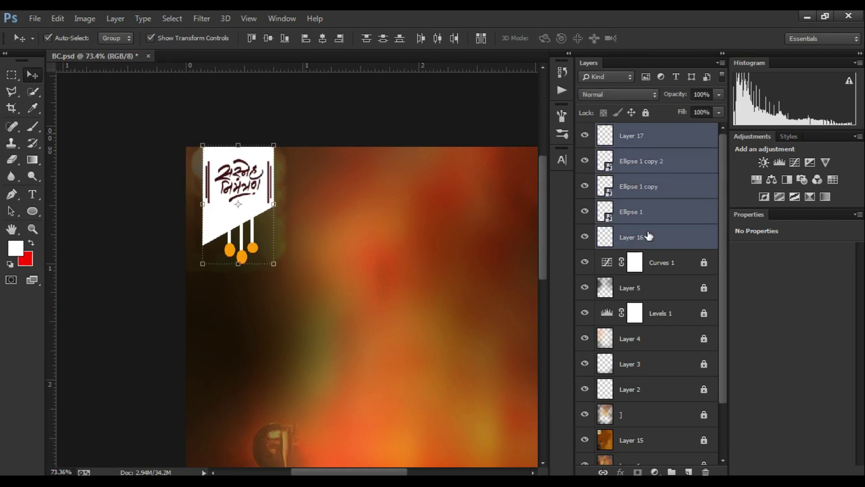
key(Up)
key(Up)
key(Up)
key(Up)
key(Up)
key(Up)
key(Up)
key(Up)
key(Up)
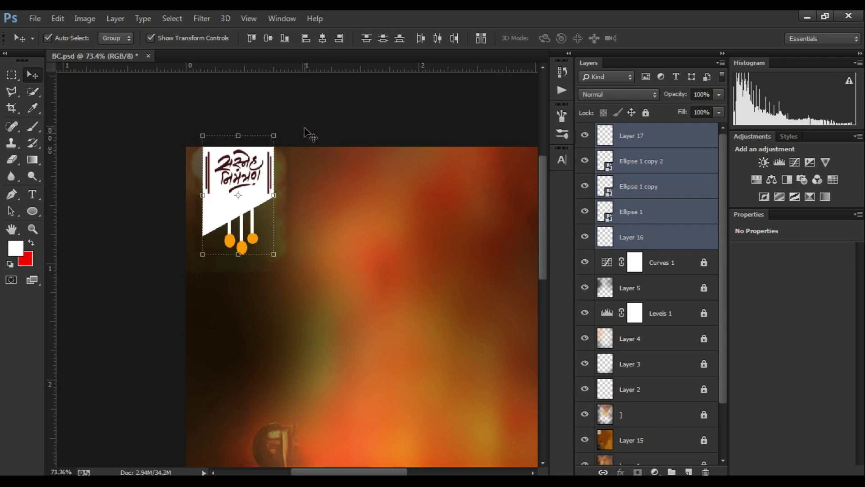
click(311, 135)
scroll(311, 135, down, 3)
scroll(239, 178, up, 3)
scroll(281, 202, down, 3)
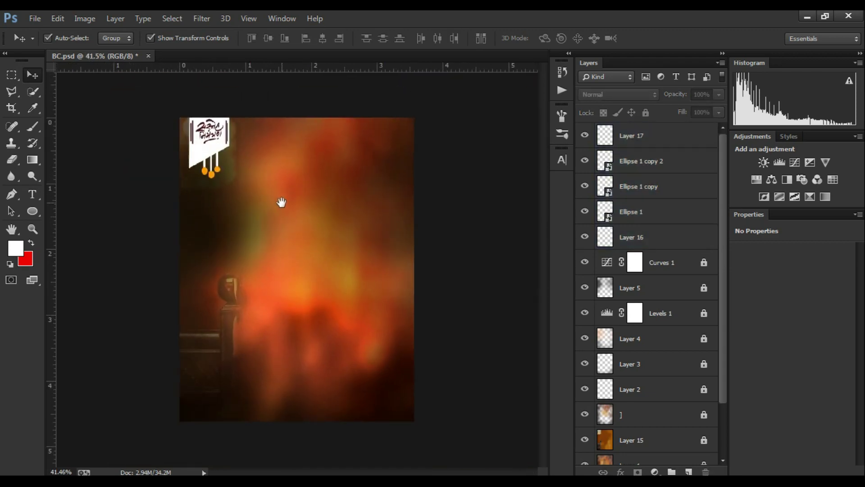
- Bring the 2.png calligraphy into BC.psd and shrink it into the top-right corner
key(ctrl+o)
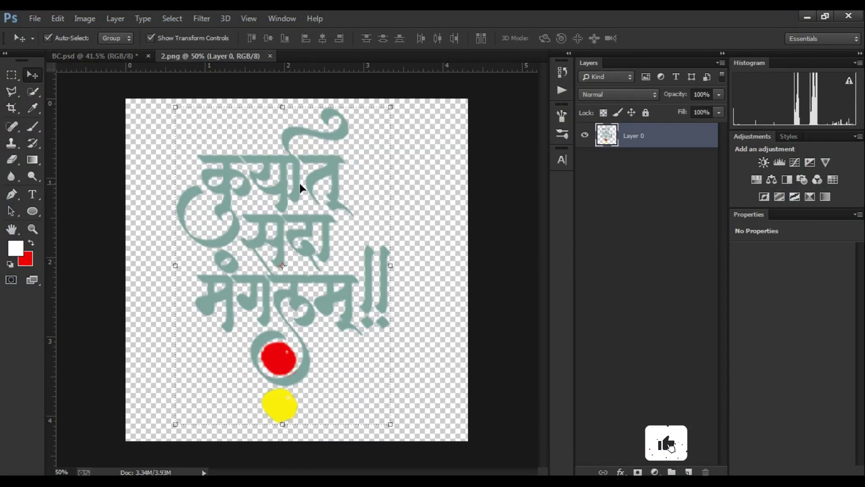
drag(300, 183, 277, 172)
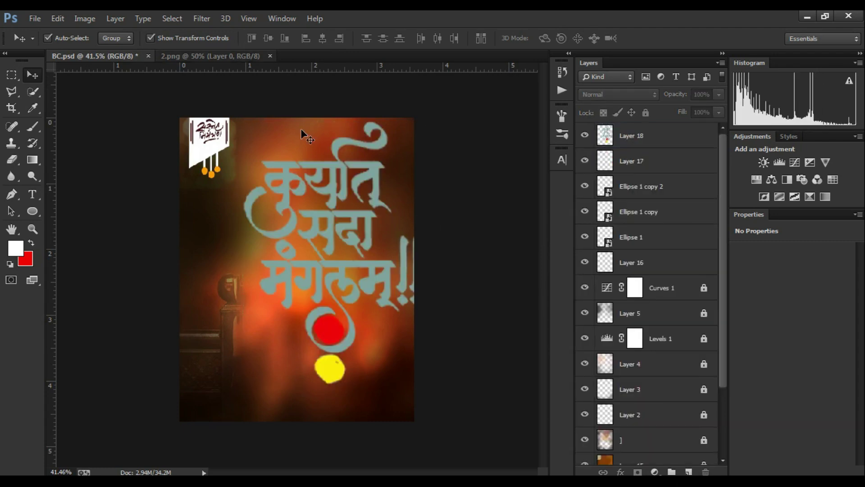
key(ctrl+t)
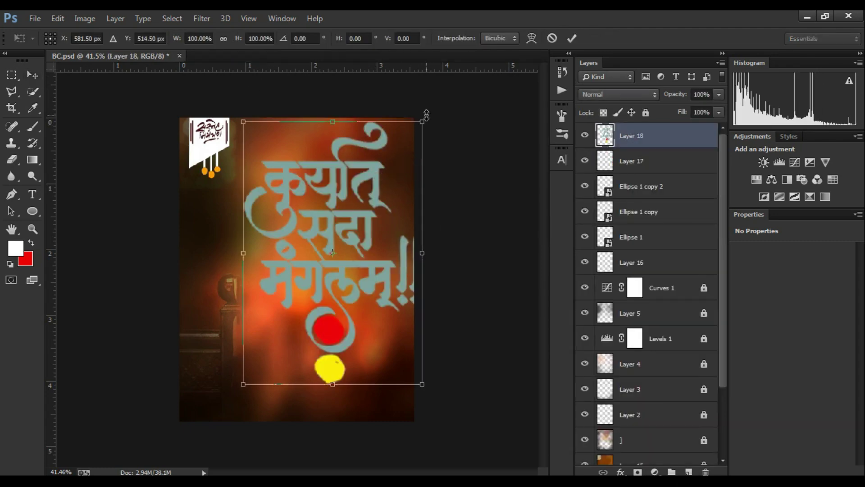
mouse_move(425, 118)
mouse_down()
mouse_move(287, 335)
mouse_move(372, 203)
mouse_up()
scroll(385, 219, up, 1)
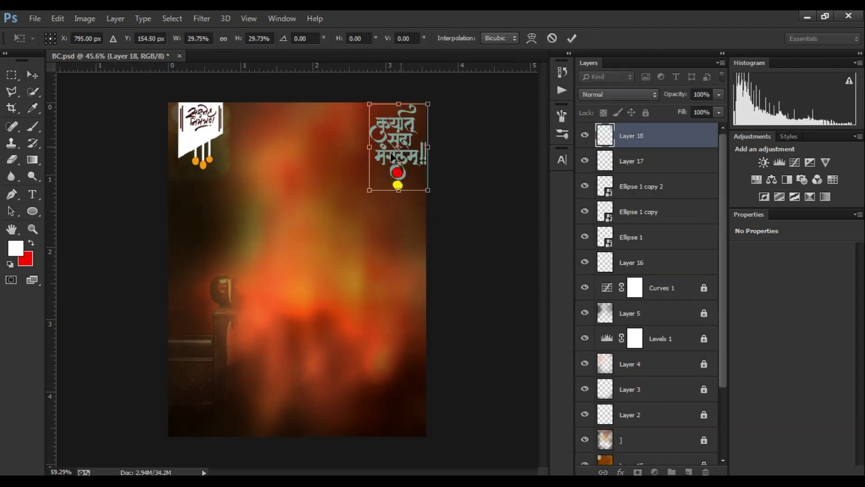
scroll(384, 219, up, 2)
drag(393, 243, 370, 217)
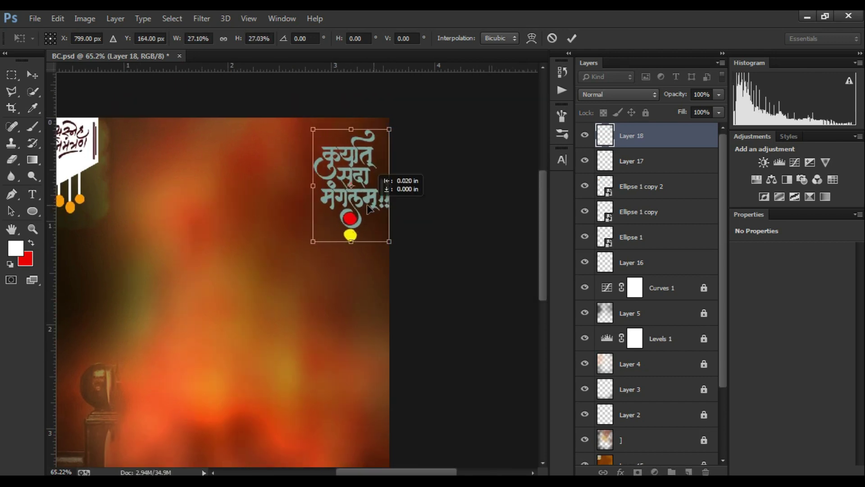
key(Return)
- Give Layer 18 a light peach Color Overlay
double_click(664, 136)
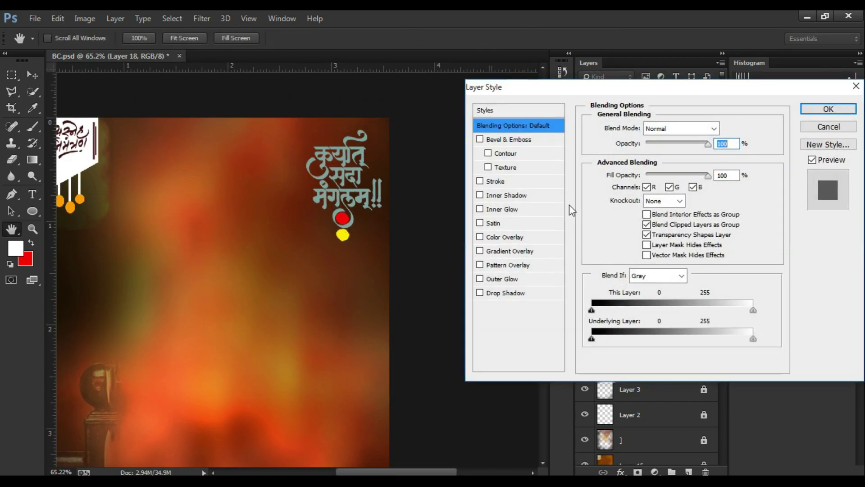
click(501, 237)
click(719, 128)
drag(712, 262, 713, 268)
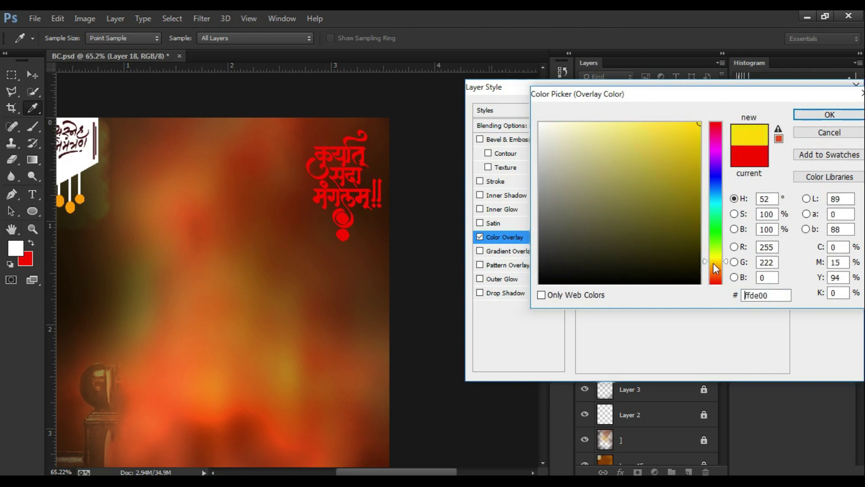
drag(664, 182, 612, 124)
click(829, 114)
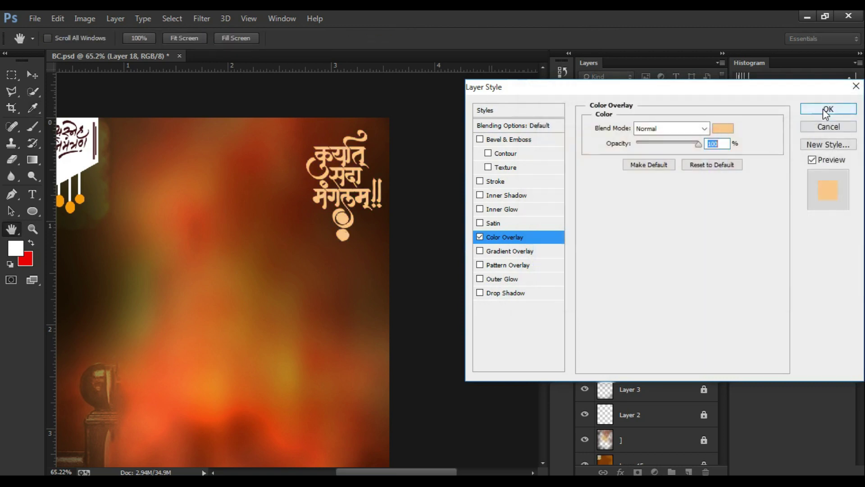
scroll(333, 243, down, 3)
scroll(328, 256, up, 2)
- Draw a white rectangle across the page's middle with the Rectangle tool
scroll(328, 257, down, 2)
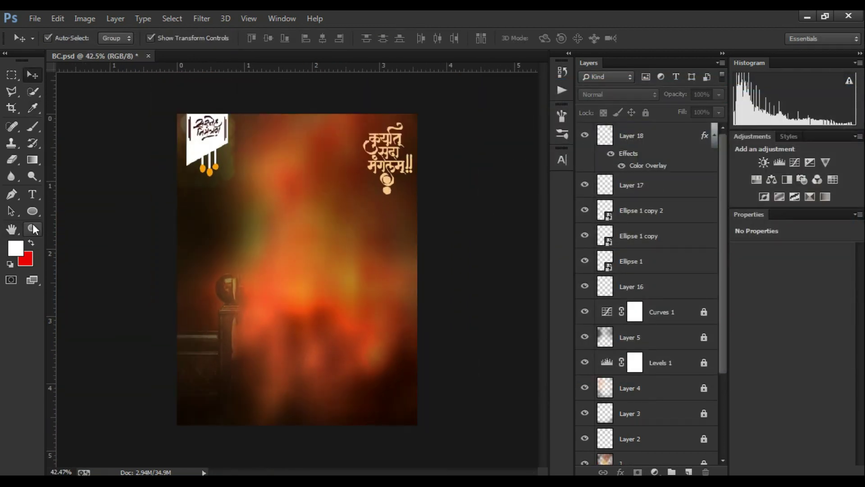
right_click(33, 210)
click(92, 209)
scroll(239, 247, up, 1)
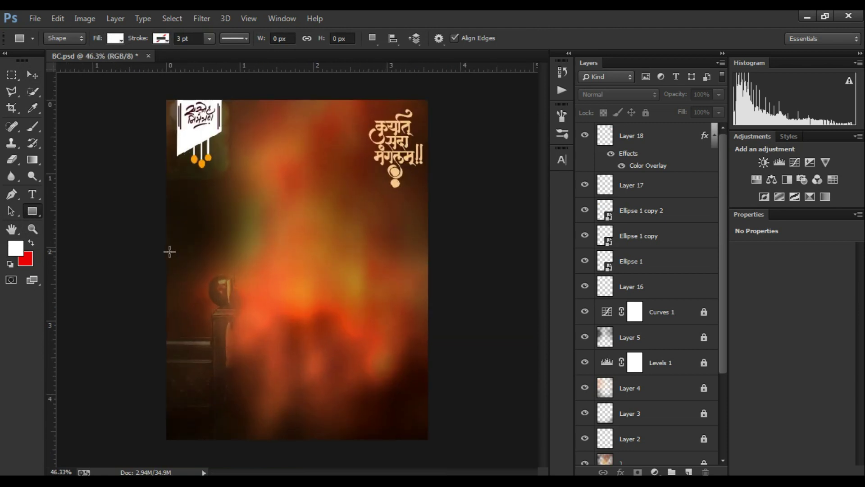
mouse_move(136, 224)
mouse_down()
mouse_move(278, 293)
mouse_move(469, 351)
mouse_move(471, 372)
mouse_up()
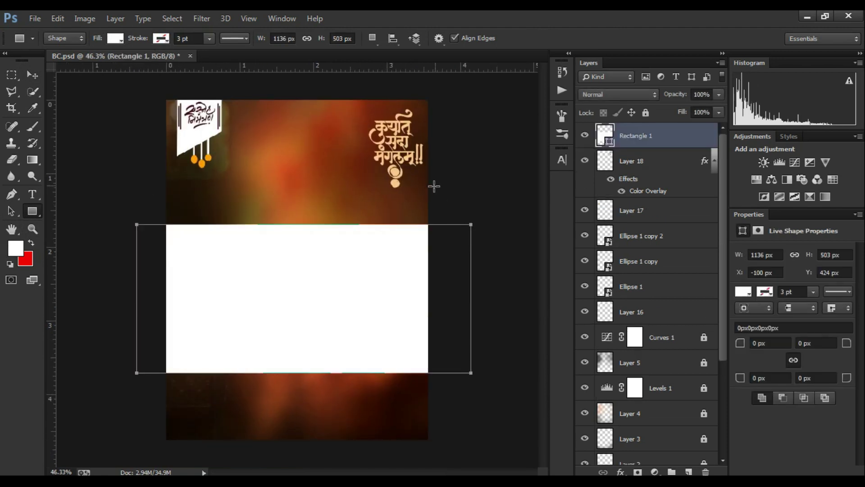
- Warp Rectangle 1 into a wavy band with a curved top edge and an upward-curved bottom edge
key(v)
scroll(396, 247, up, 4)
click(499, 191)
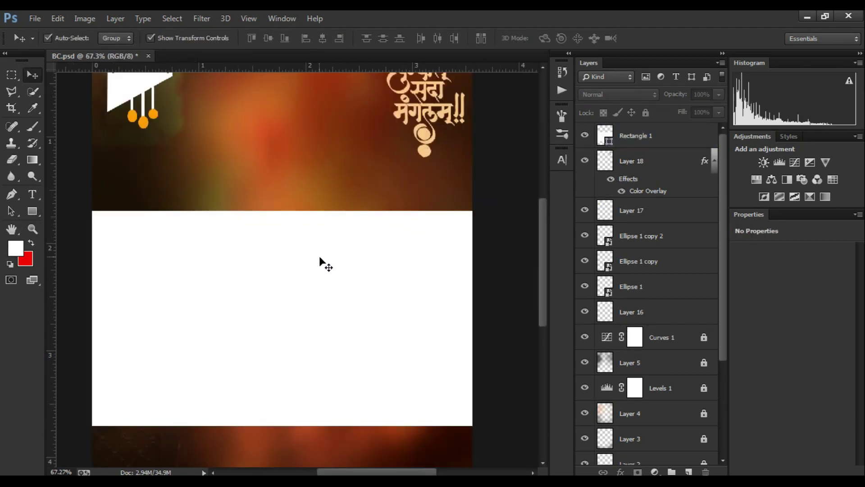
click(320, 273)
key(ctrl+t)
right_click(291, 217)
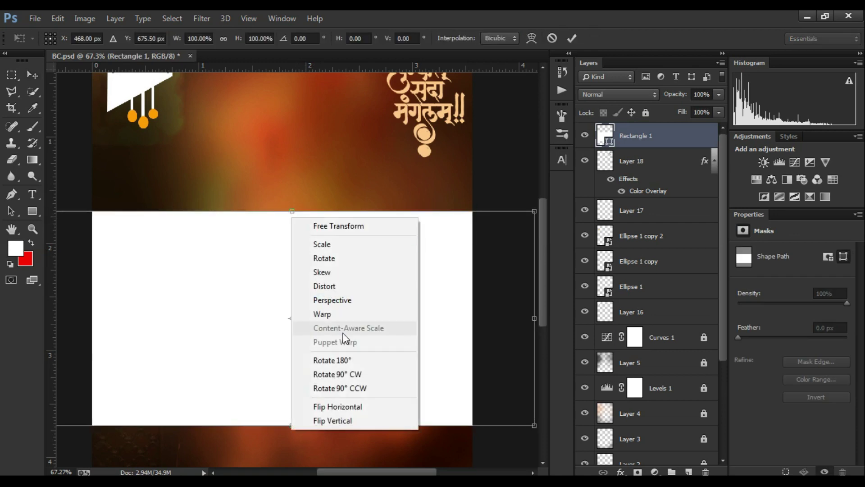
click(349, 311)
scroll(276, 242, down, 4)
scroll(275, 239, up, 3)
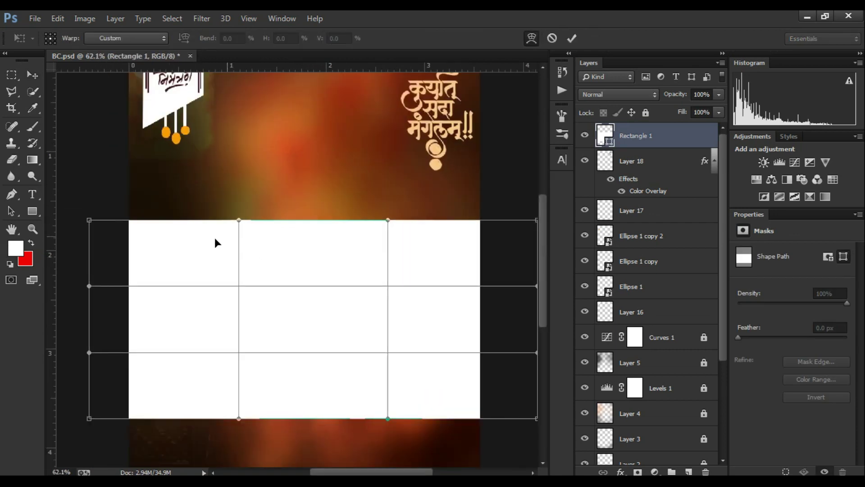
drag(238, 224, 259, 287)
drag(388, 219, 380, 208)
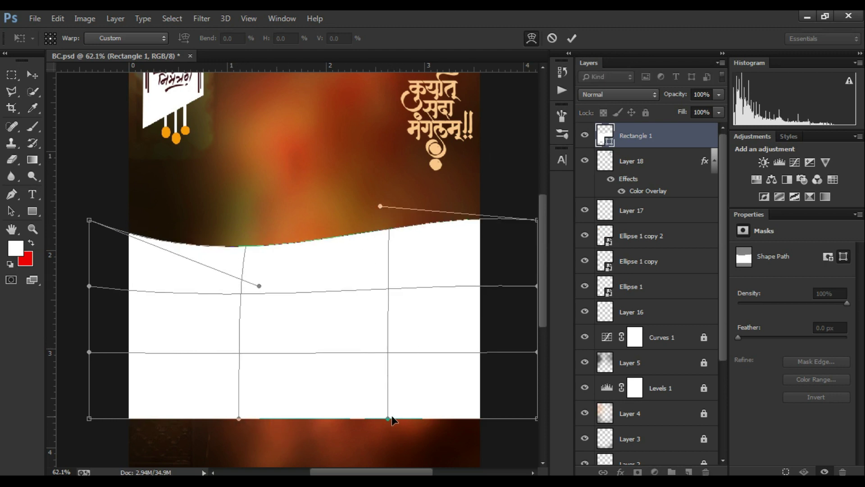
drag(388, 418, 337, 361)
key(Return)
- Duplicate the wavy band as Rectangle 1 copy
scroll(315, 256, down, 3)
scroll(286, 264, up, 2)
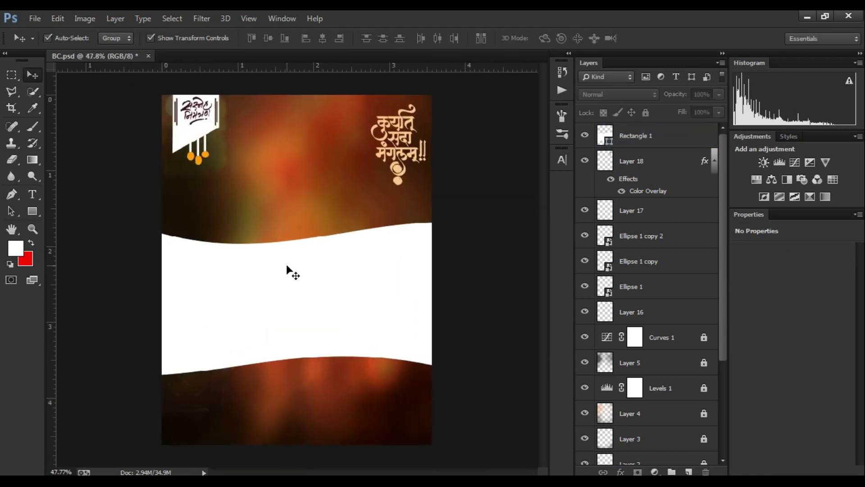
scroll(310, 260, up, 2)
key(ctrl+j)
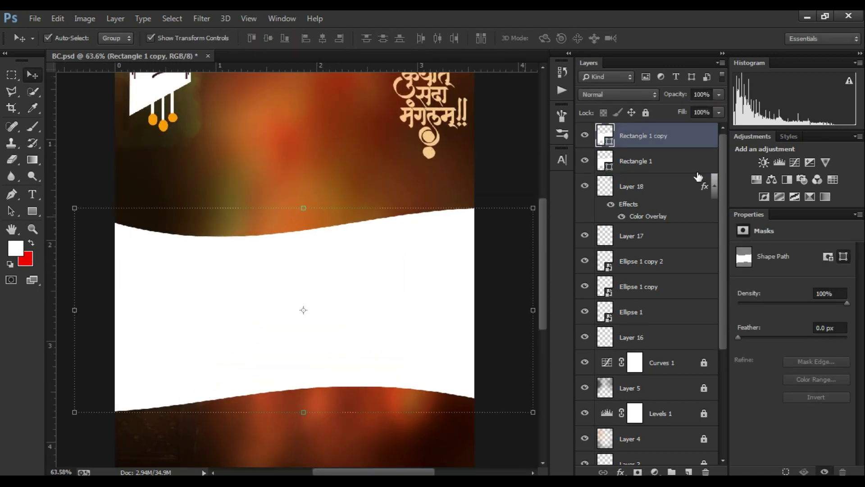
- Move Rectangle 1 copy beneath Rectangle 1 and give it a black (000000) Color Overlay
drag(691, 140, 679, 174)
double_click(693, 162)
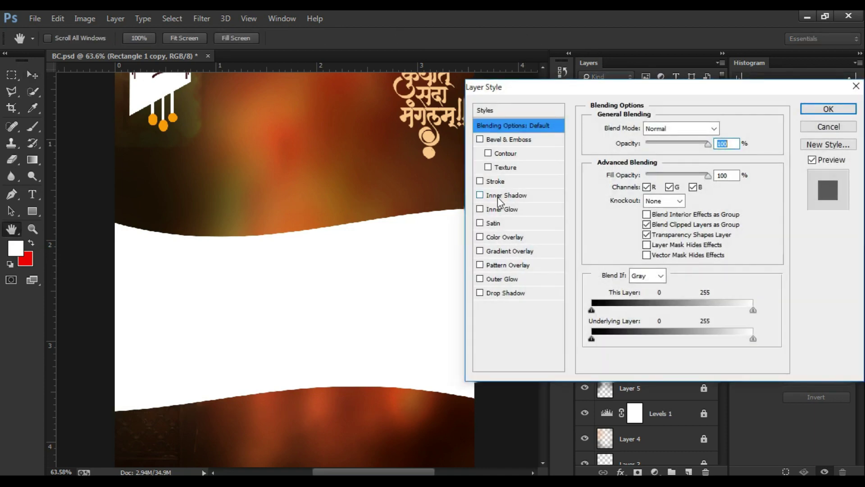
click(496, 238)
click(721, 129)
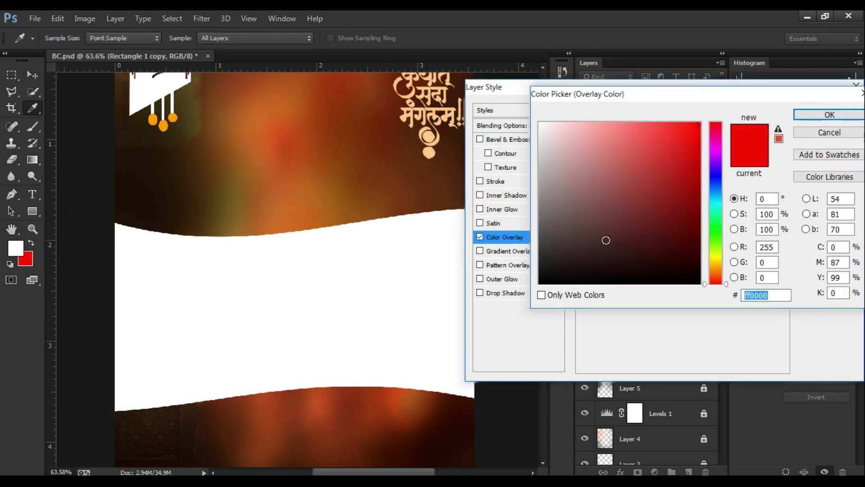
text(000000)
click(827, 114)
key(Return)
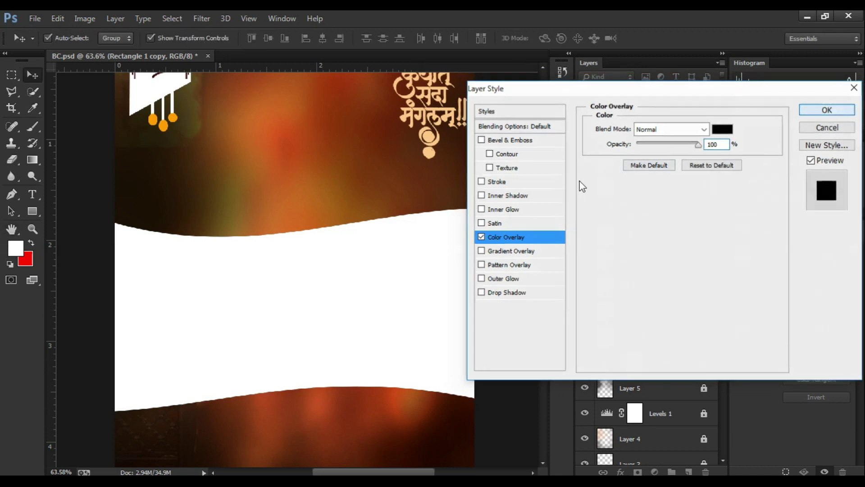
- Stretch the black copy slightly taller and fade it to 61% opacity
key(ctrl+t)
drag(305, 215, 305, 209)
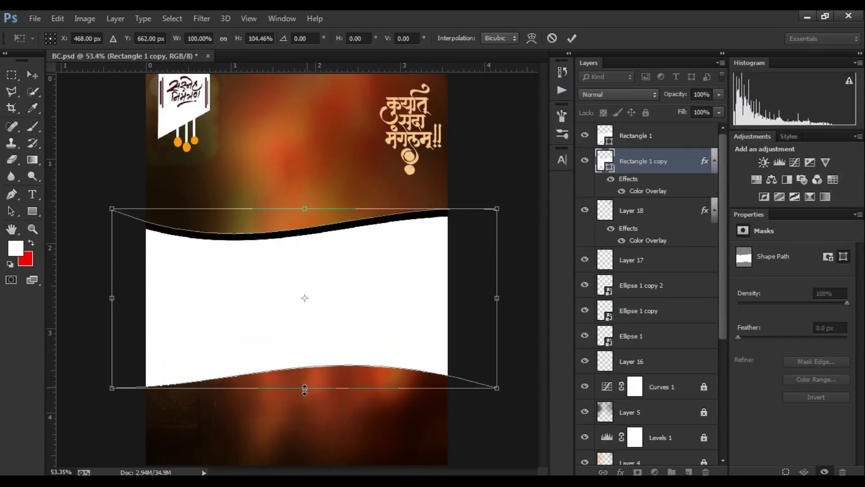
drag(305, 388, 305, 395)
key(Return)
scroll(329, 292, up, 2)
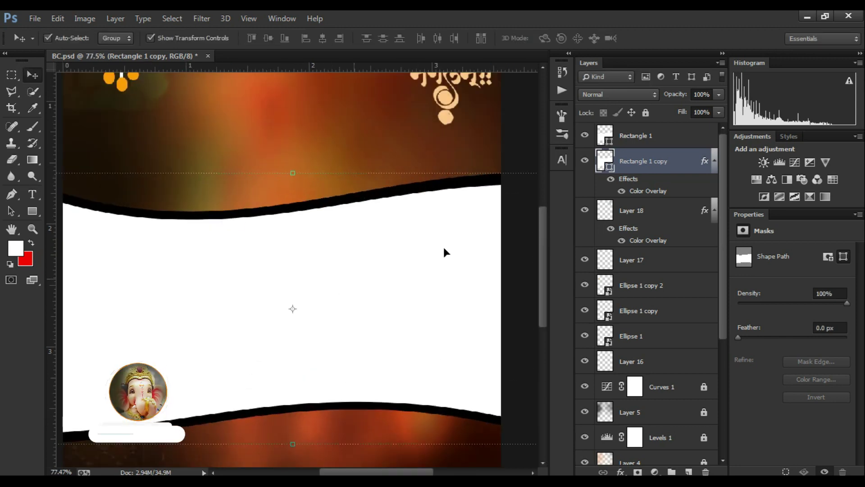
drag(653, 98, 643, 100)
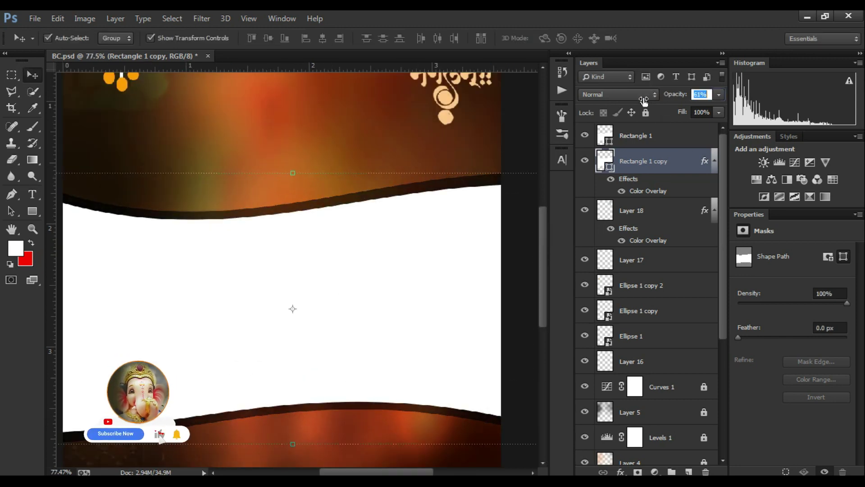
scroll(247, 276, down, 3)
scroll(331, 299, up, 3)
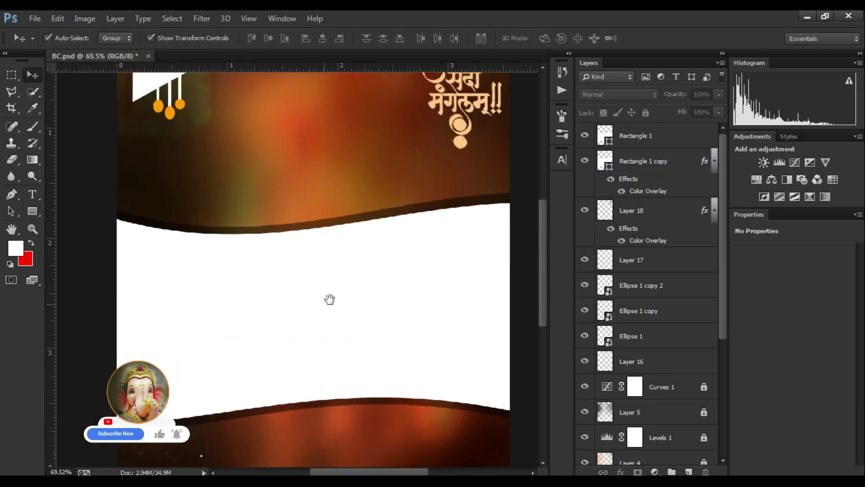
- Add a soft Bevel & Emboss with 1% depth to Rectangle 1
click(635, 136)
double_click(677, 139)
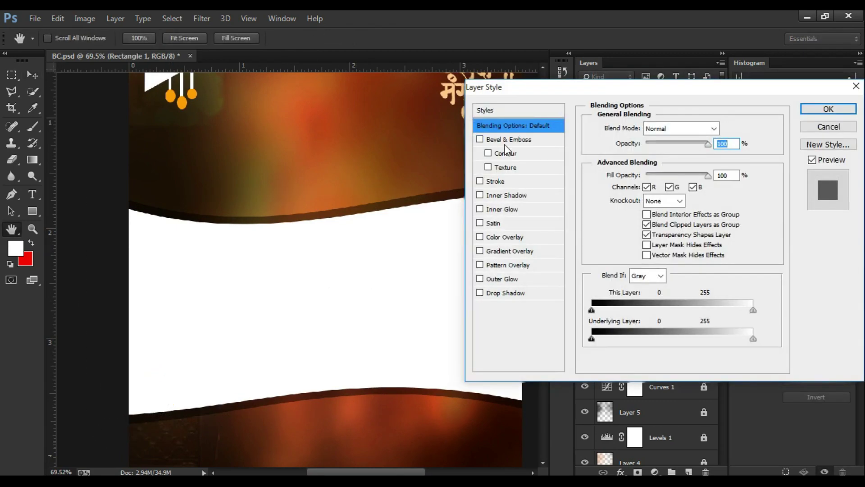
click(497, 140)
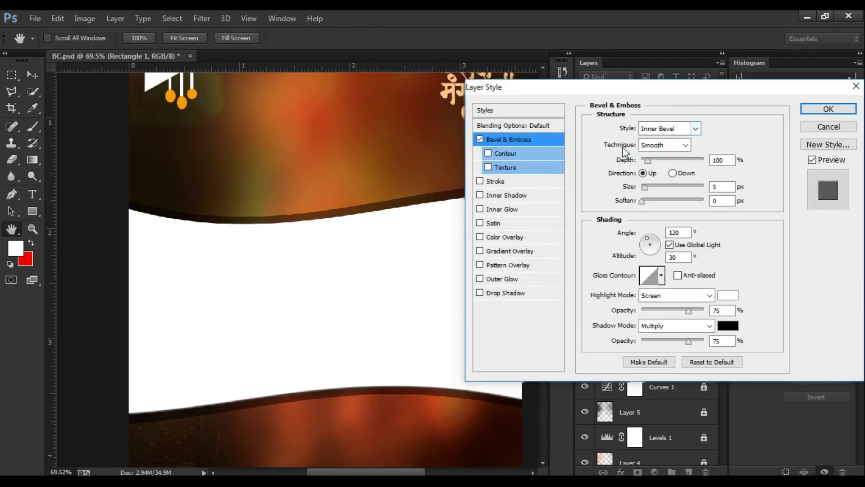
drag(678, 199, 684, 199)
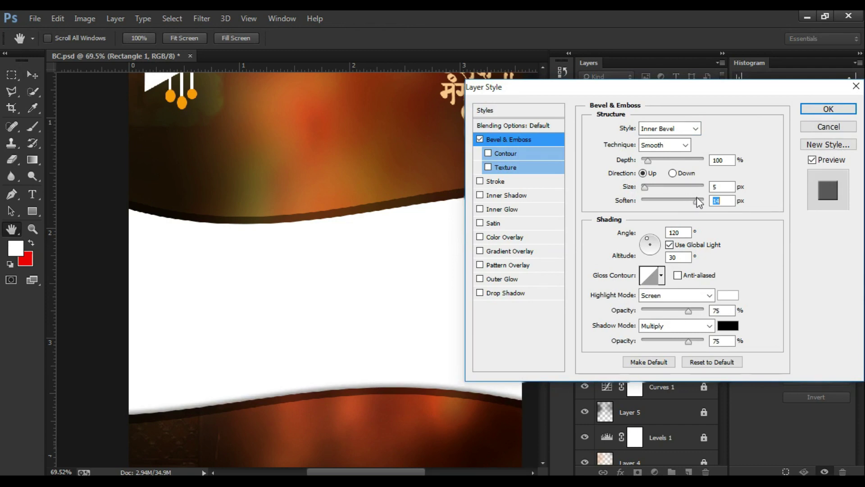
drag(645, 161, 632, 173)
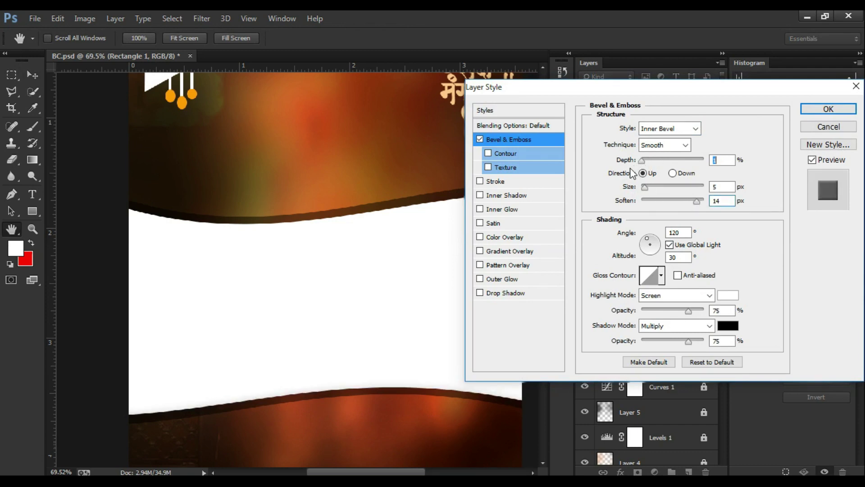
click(827, 110)
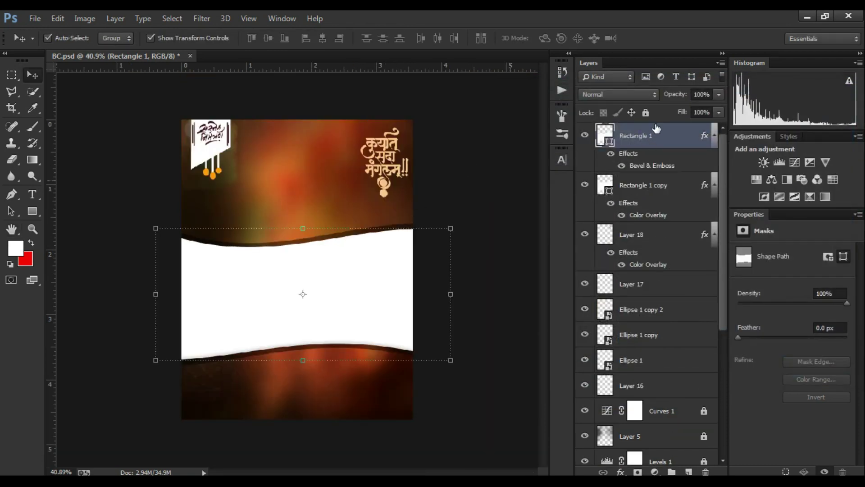
- Select Rectangle 1 and Rectangle 1 copy together and move them up slightly
click(514, 135)
scroll(299, 222, up, 3)
drag(405, 226, 341, 174)
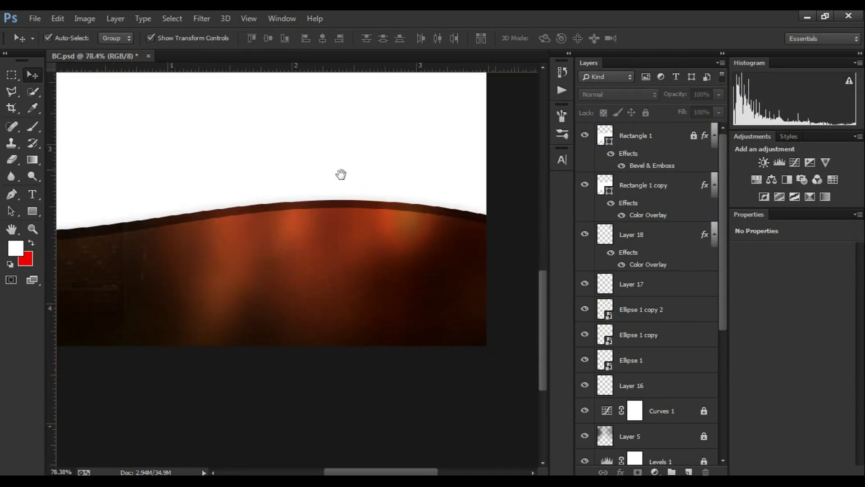
scroll(341, 174, down, 3)
scroll(309, 203, up, 2)
drag(299, 256, 276, 245)
scroll(297, 269, down, 1)
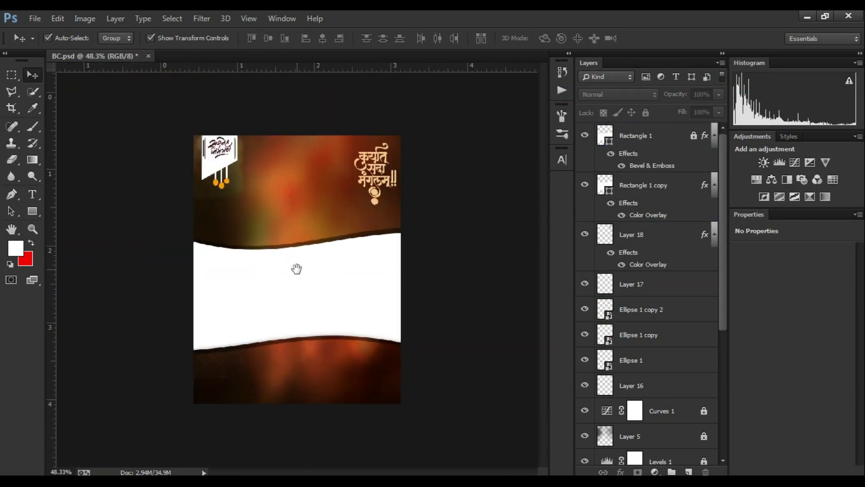
scroll(296, 269, up, 1)
click(648, 138)
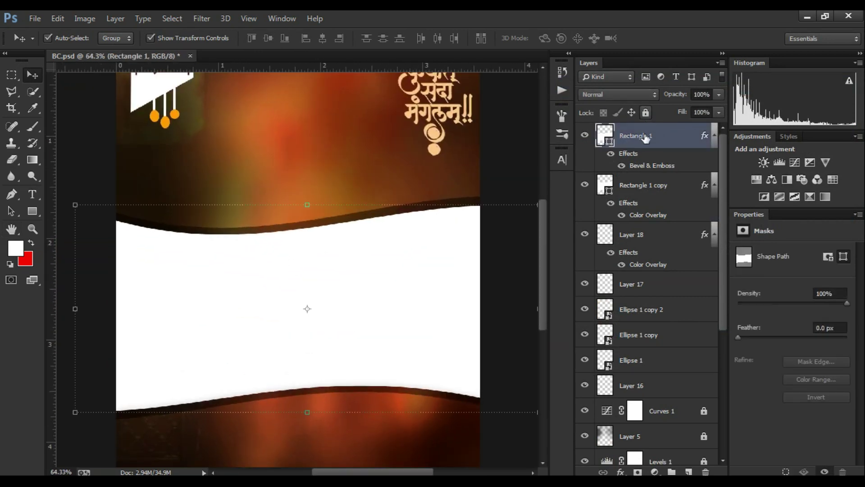
shift+click(647, 184)
drag(400, 247, 405, 222)
- Shorten both banner layers from the bottom edge to about 89% height
scroll(312, 263, down, 3)
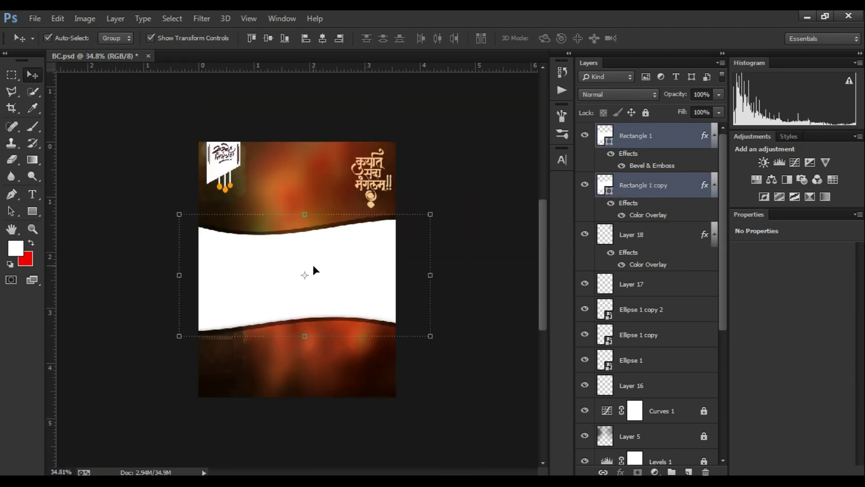
scroll(319, 277, up, 2)
scroll(307, 374, up, 2)
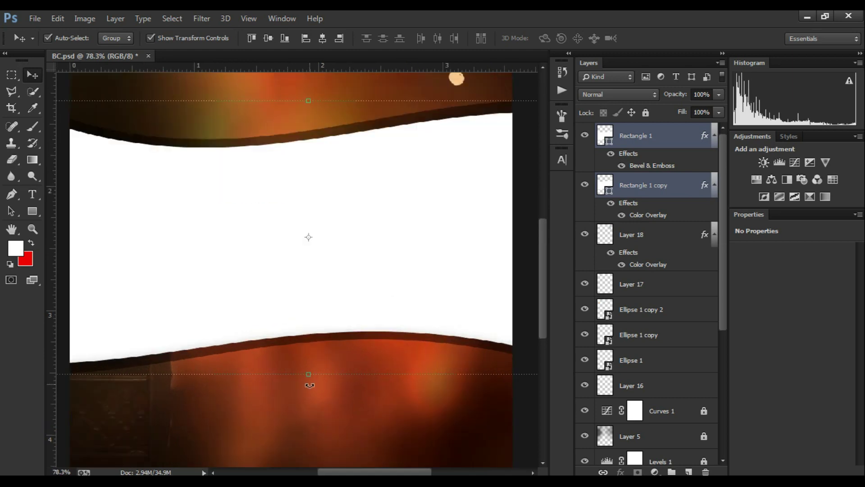
drag(310, 374, 310, 349)
scroll(309, 275, down, 2)
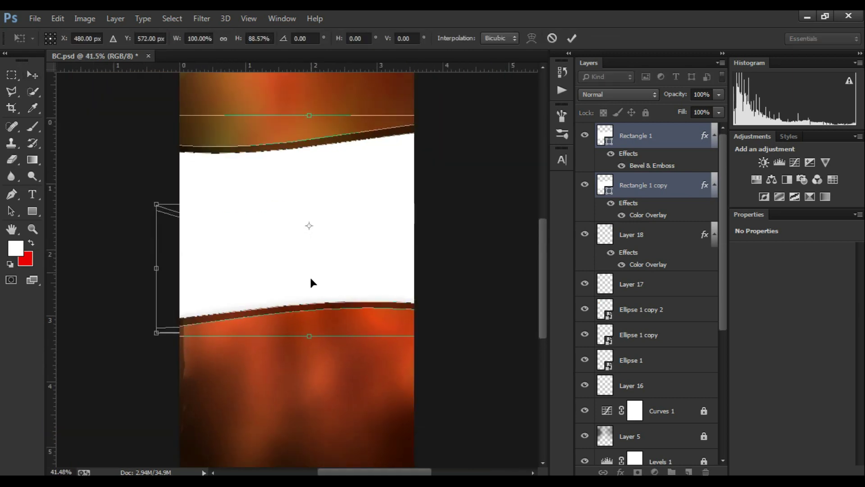
click(554, 38)
scroll(236, 248, up, 2)
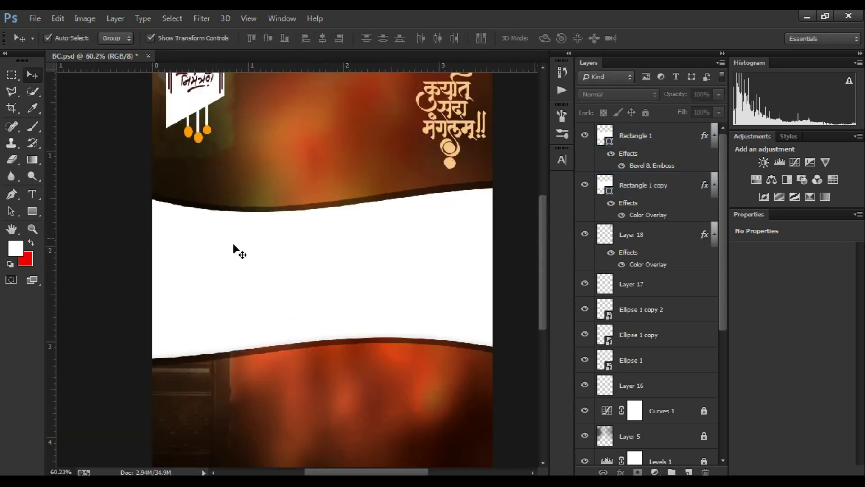
scroll(276, 241, down, 2)
scroll(315, 221, up, 2)
drag(315, 221, 308, 212)
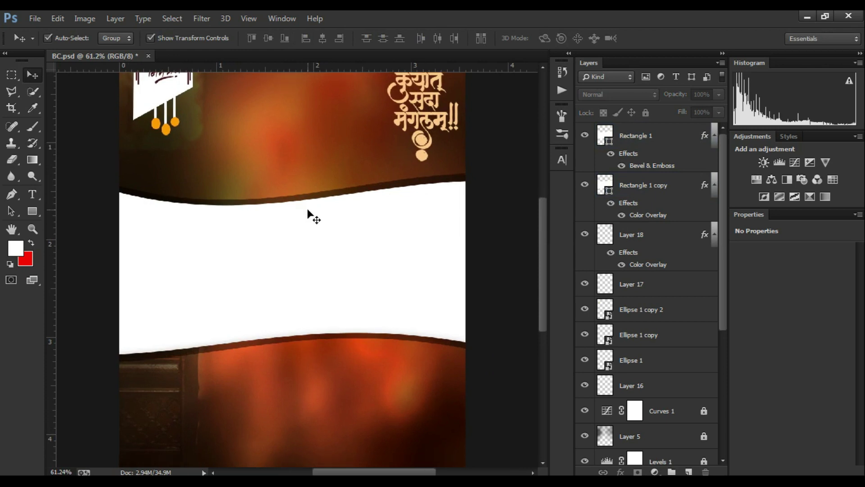
scroll(308, 210, up, 2)
- Draw a small rounded bar on the white band and fill it dark brown (693608)
drag(34, 211, 58, 222)
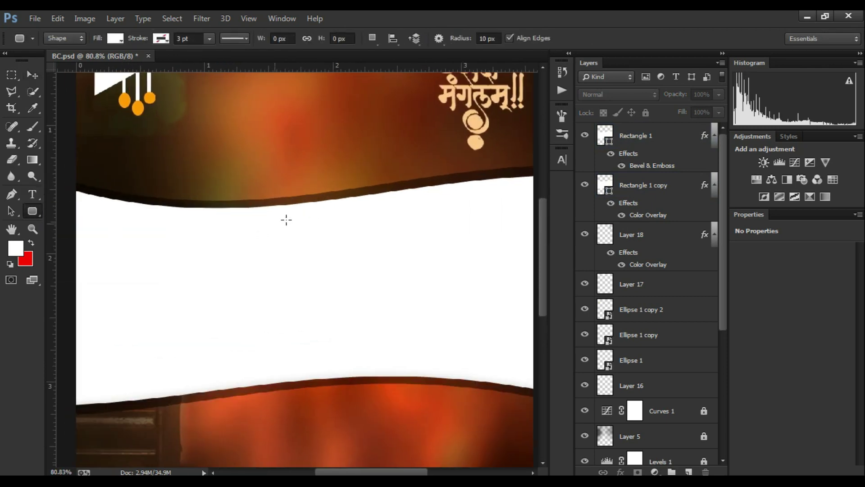
drag(268, 218, 340, 229)
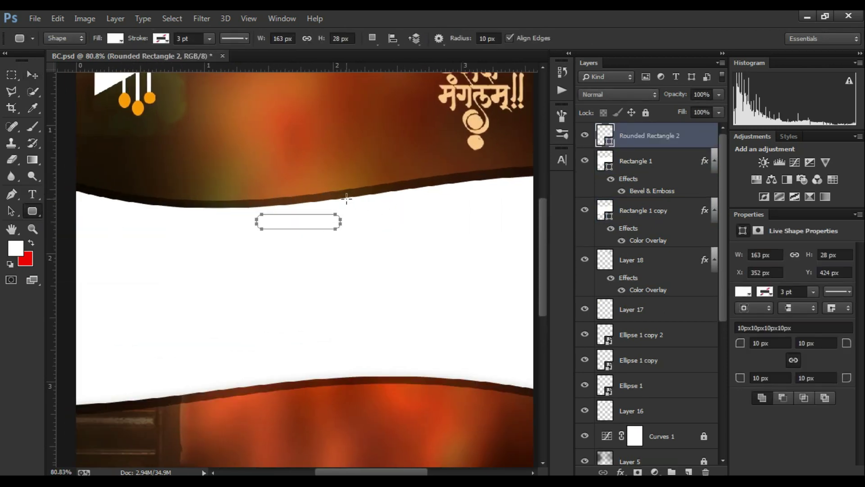
double_click(605, 135)
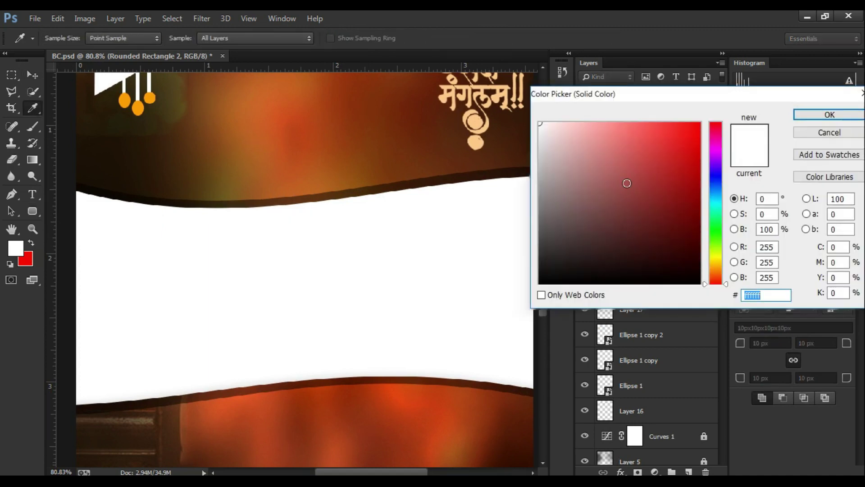
drag(720, 246, 716, 271)
drag(685, 151, 699, 122)
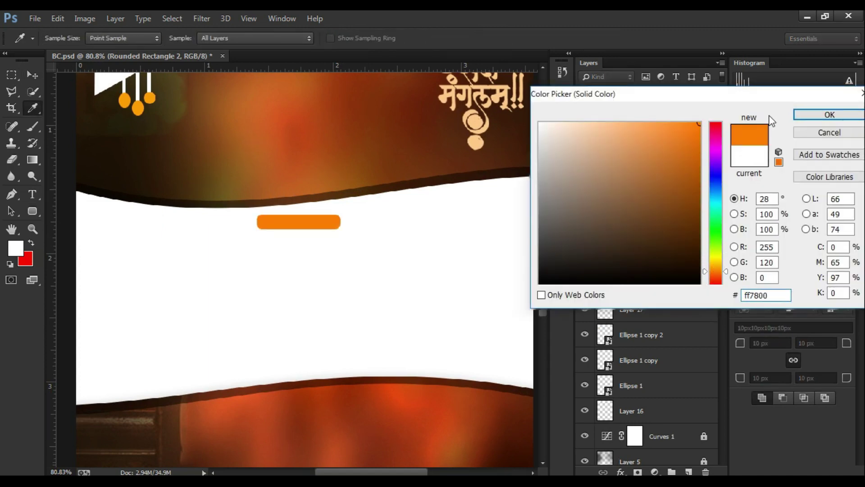
click(687, 217)
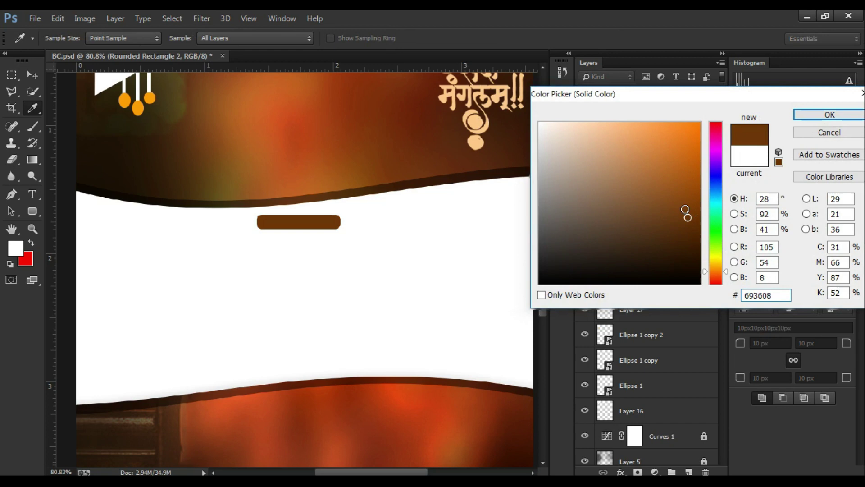
click(795, 112)
key(v)
scroll(270, 208, down, 2)
scroll(511, 158, up, 2)
scroll(191, 259, down, 2)
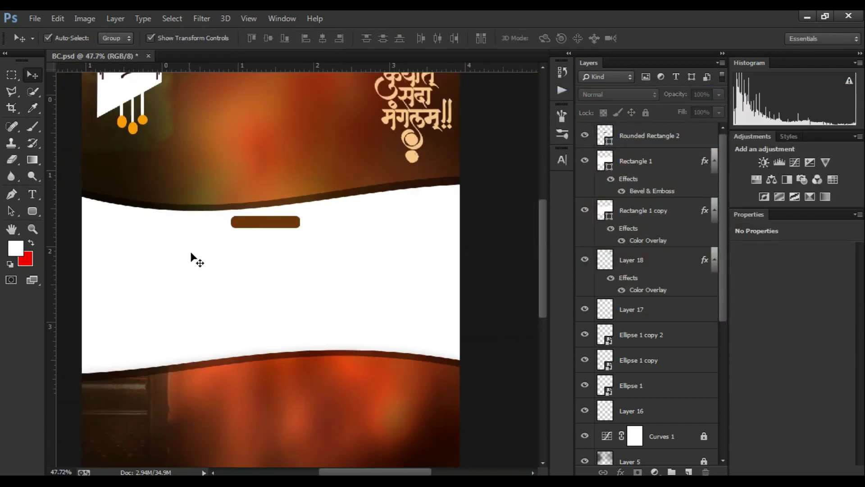
scroll(273, 227, up, 2)
- Bring the ॥श्री गणेशाय नमः॥ text from 5.png into BC.psd and scale it onto the brown bar
key(ctrl+o)
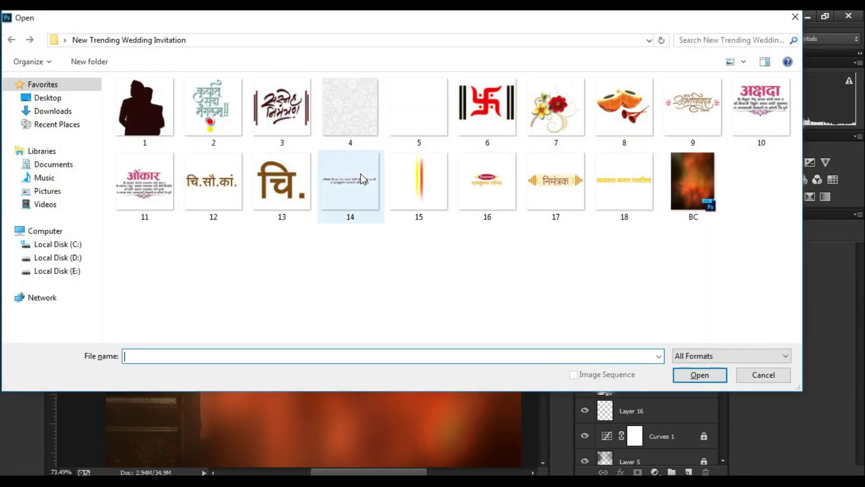
double_click(402, 112)
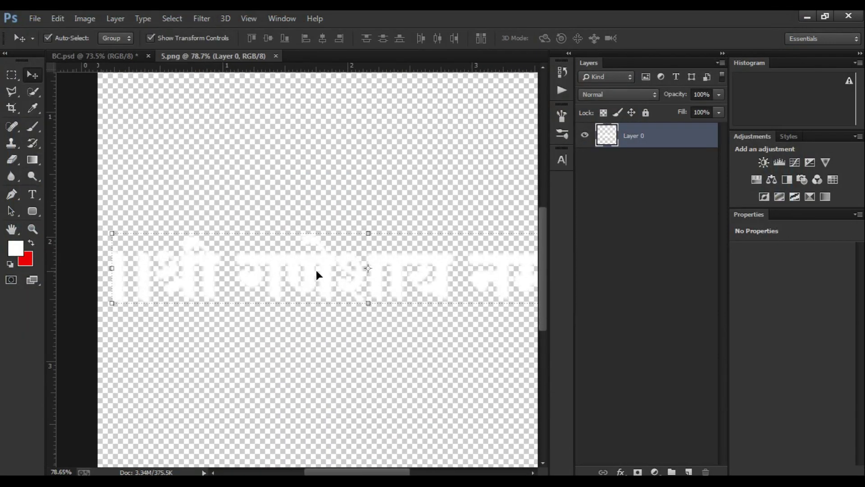
mouse_move(316, 274)
mouse_down()
mouse_move(168, 56)
mouse_move(318, 201)
mouse_up()
click(276, 56)
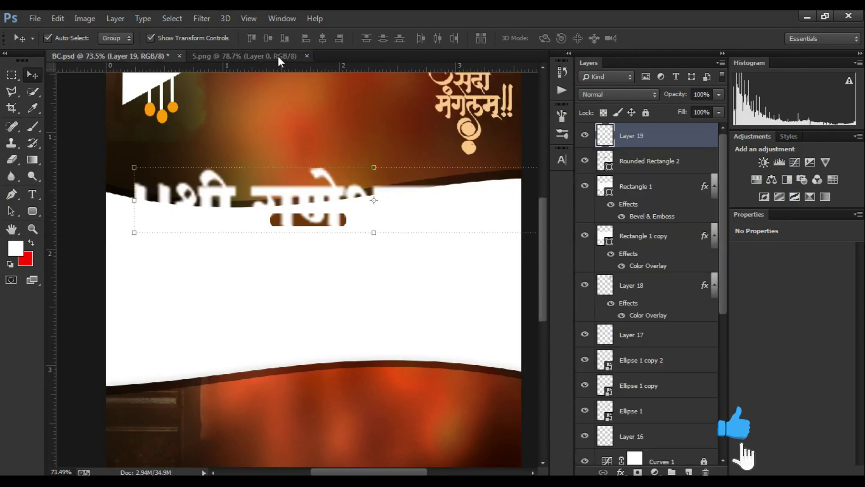
scroll(364, 193, down, 2)
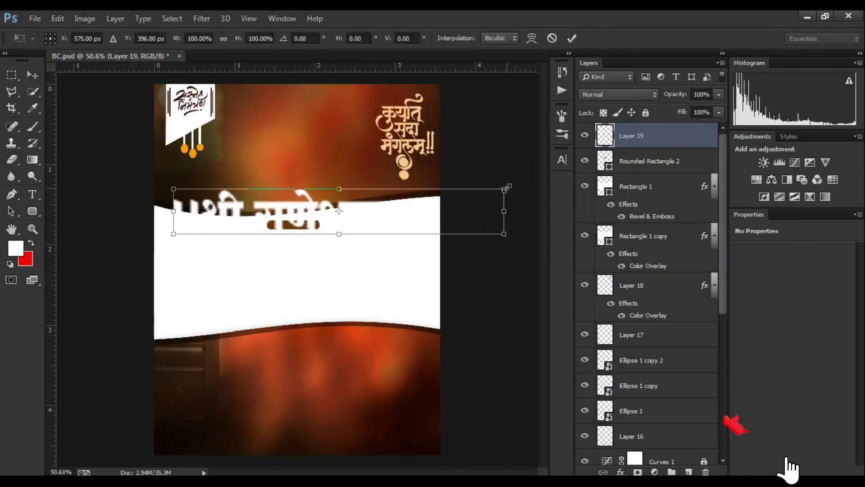
mouse_move(506, 184)
mouse_down()
mouse_move(302, 217)
mouse_move(317, 226)
mouse_up()
scroll(318, 225, up, 3)
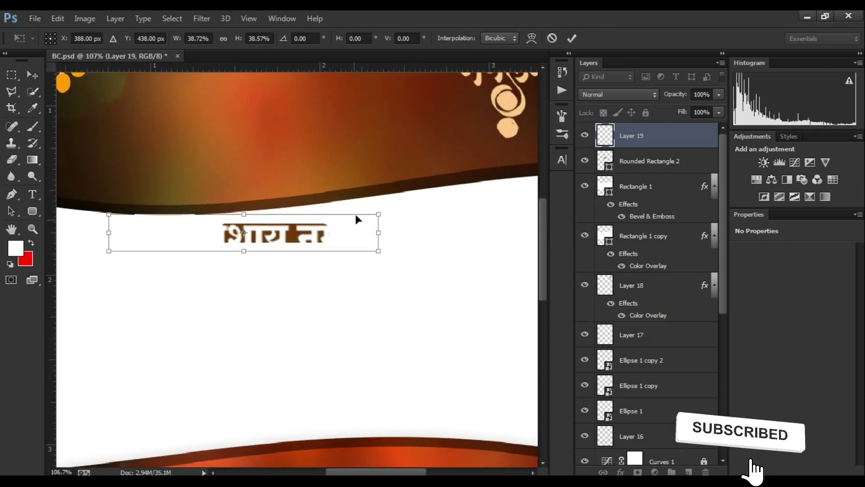
mouse_move(376, 213)
mouse_down()
mouse_move(290, 213)
mouse_move(372, 231)
mouse_move(316, 240)
mouse_up()
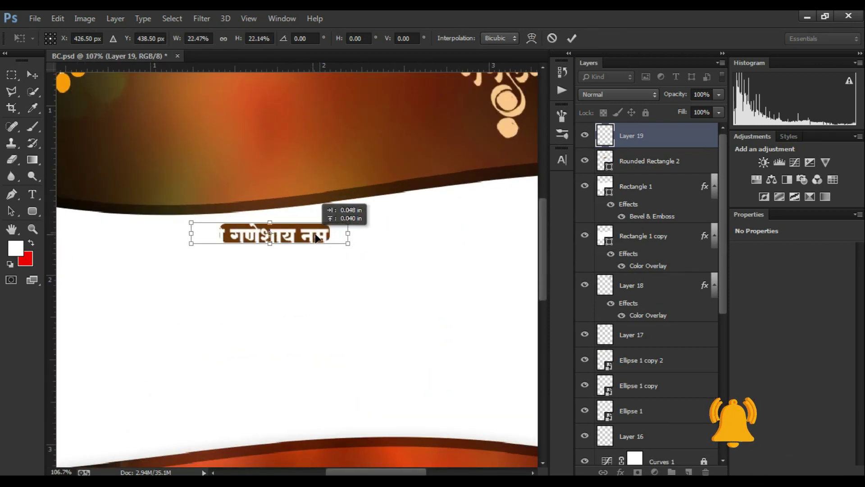
mouse_move(374, 241)
mouse_down()
mouse_move(320, 239)
mouse_move(330, 222)
mouse_up()
scroll(335, 235, up, 3)
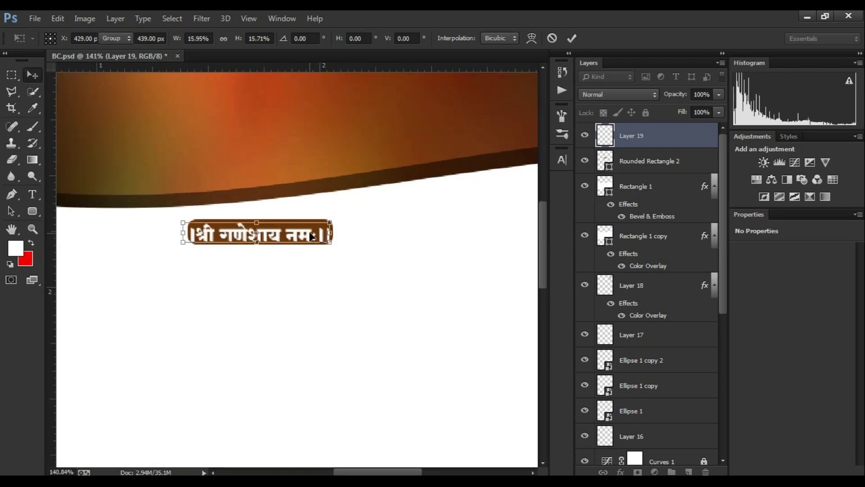
key(Return)
scroll(305, 208, down, 5)
scroll(261, 223, up, 5)
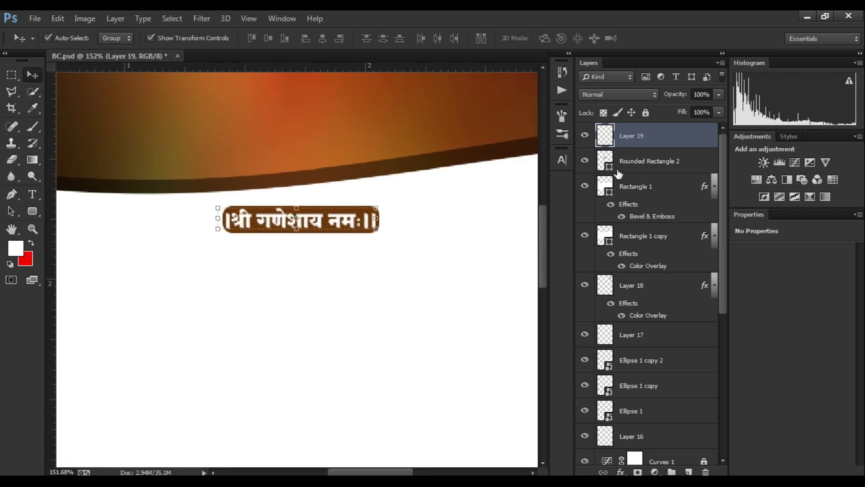
- Widen the brown bar (Rounded Rectangle 2) leftward so the text fits
click(376, 222)
drag(219, 219, 216, 220)
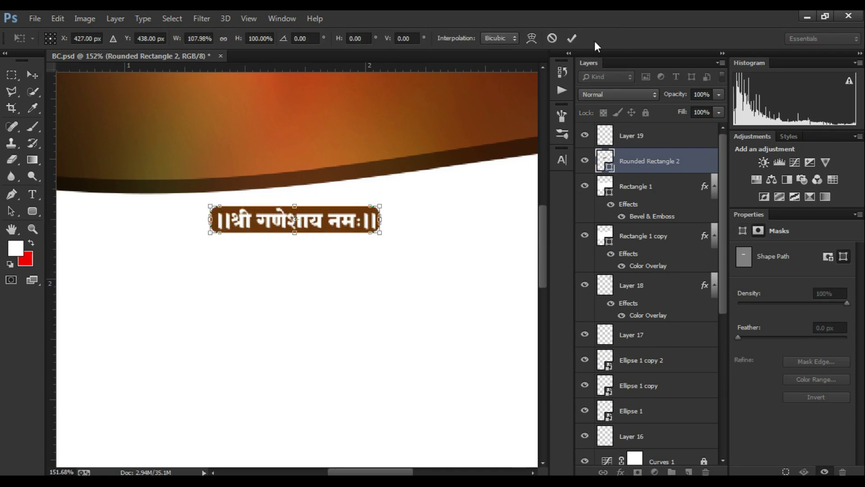
click(571, 38)
scroll(522, 149, down, 5)
scroll(359, 173, up, 2)
scroll(359, 172, down, 1)
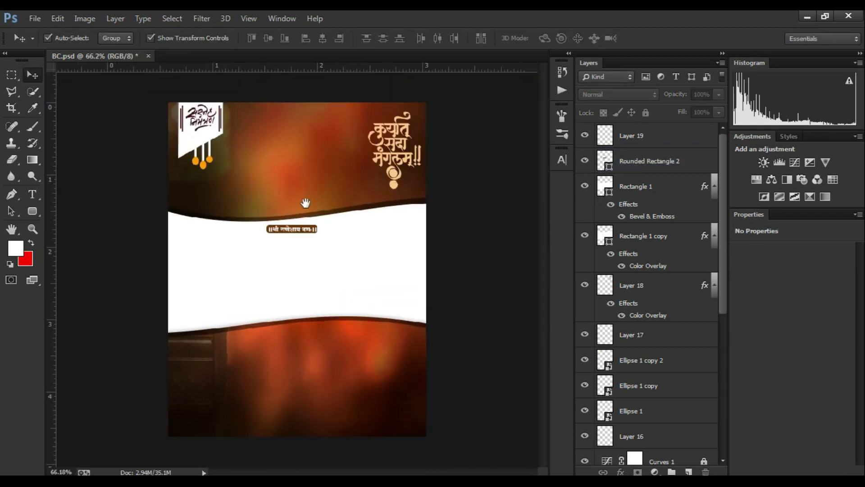
scroll(338, 216, up, 3)
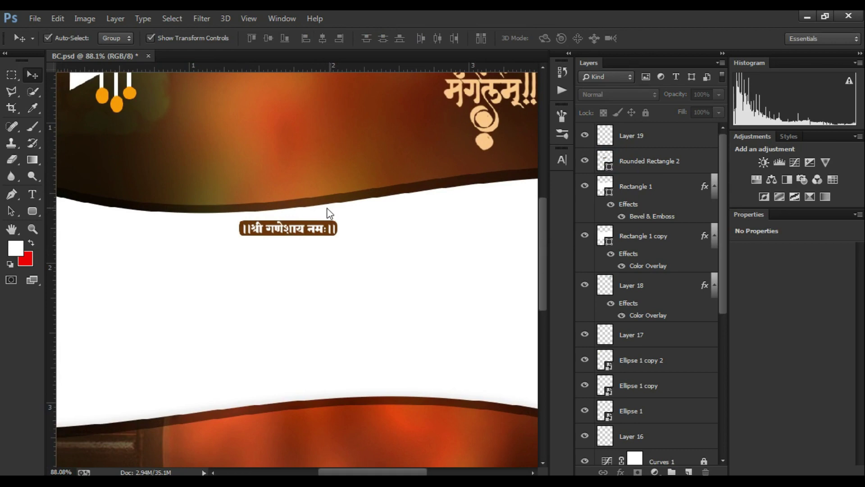
- Copy the red swastika artwork from 6.png into BC.psd and close 6.png
key(ctrl+o)
double_click(482, 116)
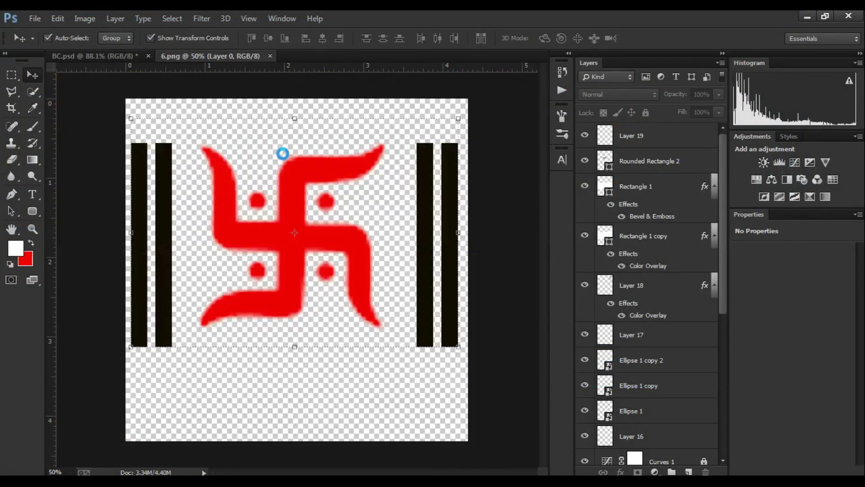
key(ctrl+t)
drag(274, 294, 133, 97)
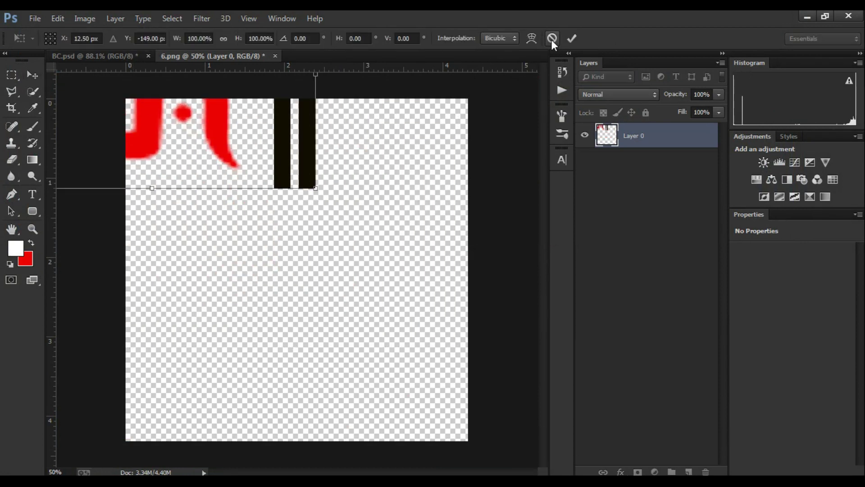
key(Return)
key(ctrl+z)
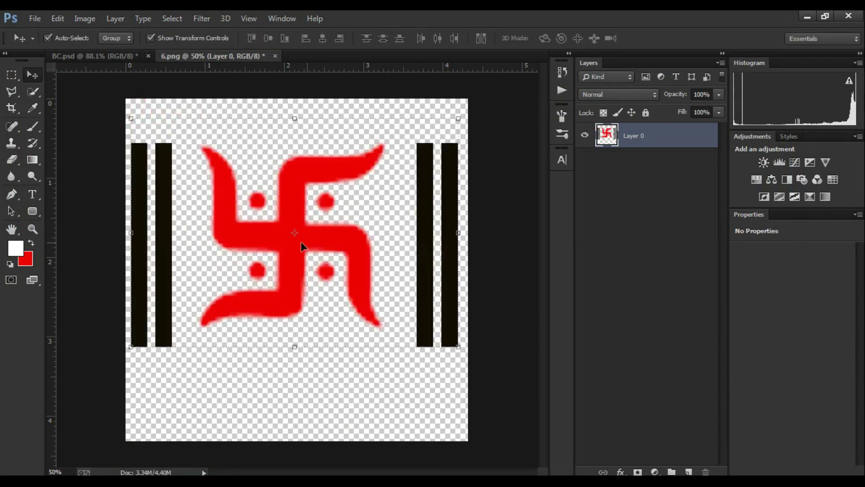
drag(289, 252, 272, 272)
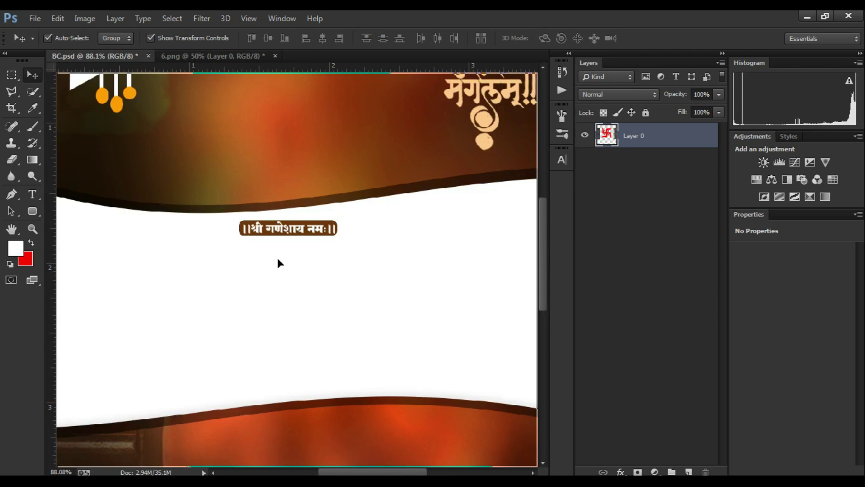
drag(291, 96, 276, 61)
click(306, 55)
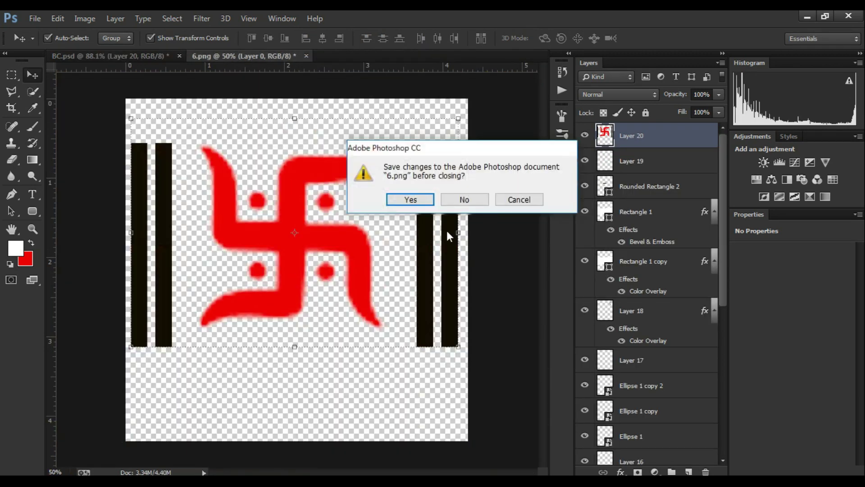
click(446, 197)
- Shrink the swastika and centre it just under the ॥श्री गणेशाय नमः॥ label
key(ctrl+0)
mouse_move(458, 78)
mouse_down()
mouse_move(257, 239)
mouse_move(203, 263)
mouse_move(291, 252)
mouse_up()
scroll(306, 259, up, 3)
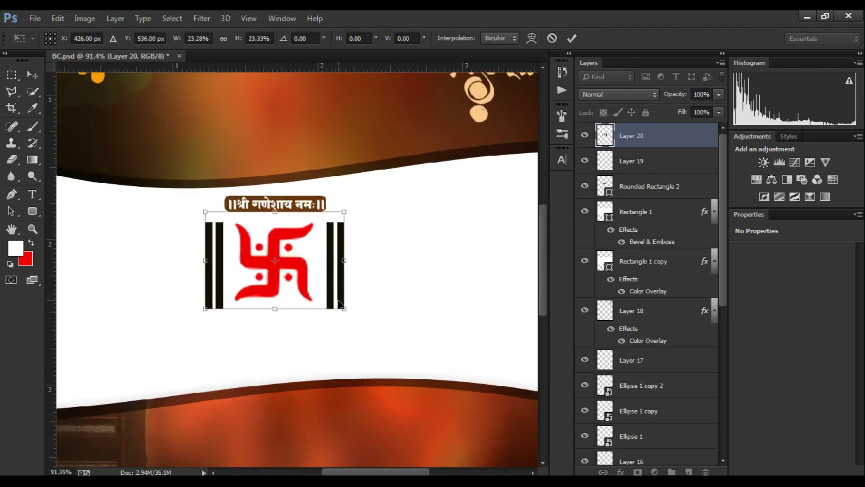
mouse_move(346, 306)
mouse_down()
mouse_move(250, 247)
mouse_move(286, 245)
mouse_up()
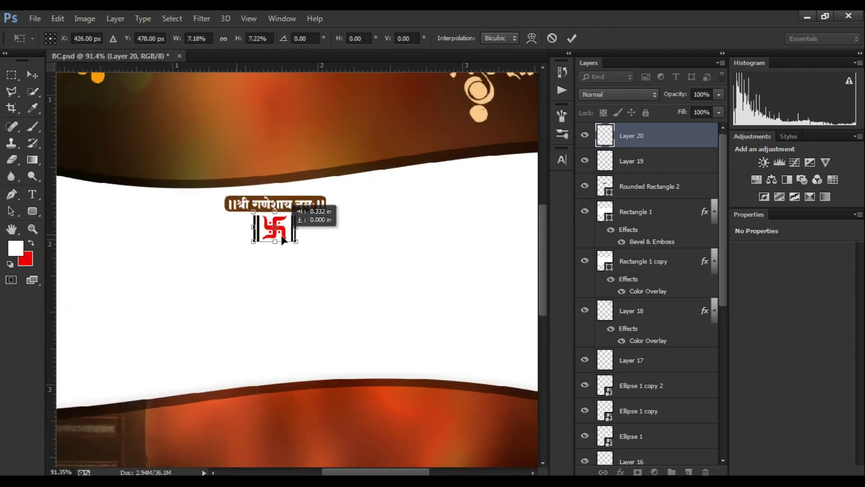
key(Return)
- Nudge the swastika into its final spot, then deselect it and review the label area
scroll(469, 226, down, 3)
scroll(293, 251, up, 2)
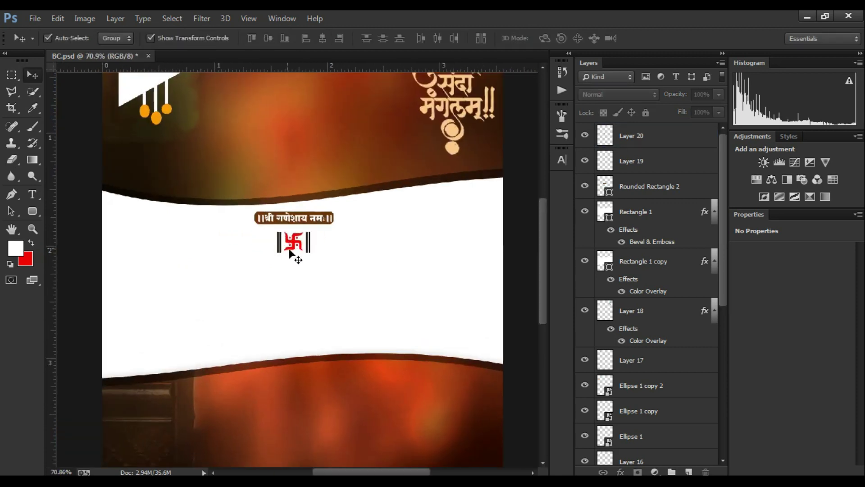
scroll(323, 243, up, 1)
drag(323, 243, 314, 239)
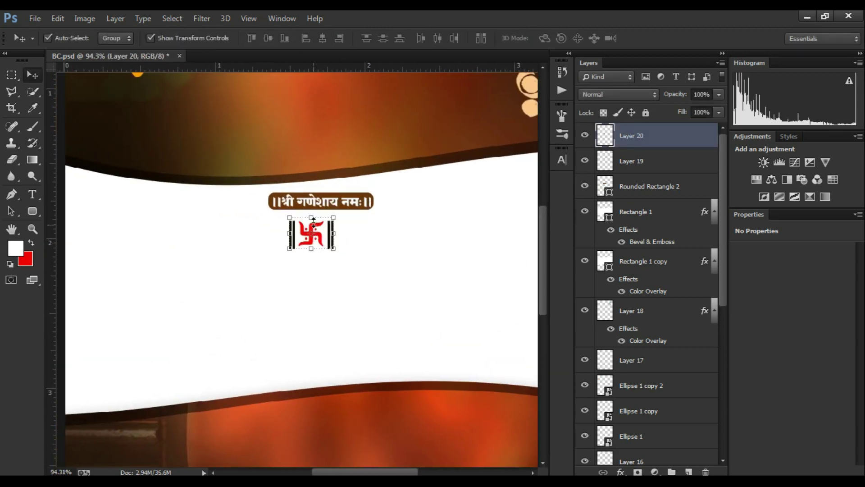
scroll(455, 198, down, 3)
click(455, 198)
scroll(288, 239, up, 2)
scroll(289, 239, up, 2)
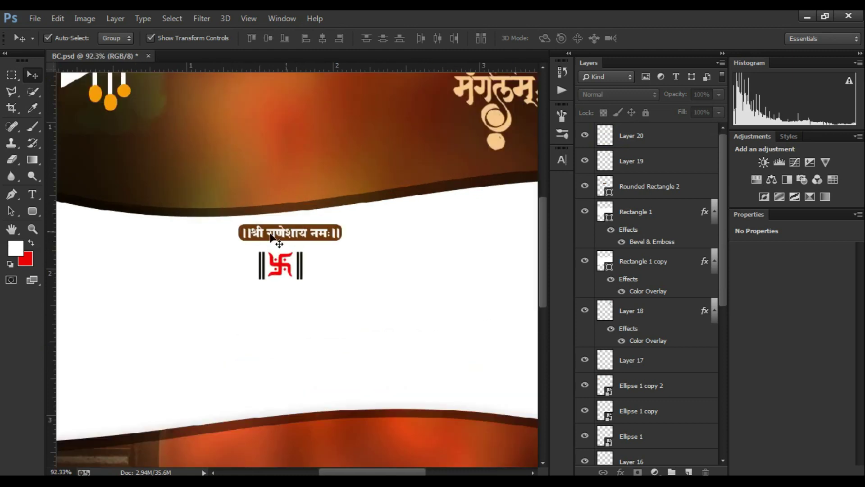
drag(135, 200, 296, 200)
scroll(279, 239, up, 5)
scroll(285, 248, up, 1)
- Draw a thin vertical bar below the top band and colour it dark brown #3e1e05
scroll(269, 183, down, 1)
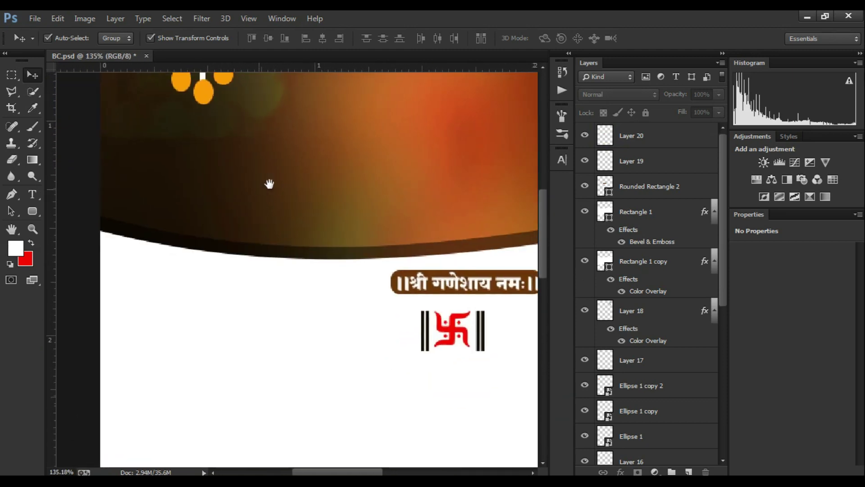
click(32, 210)
click(92, 208)
scroll(103, 211, down, 2)
scroll(104, 211, right, 1)
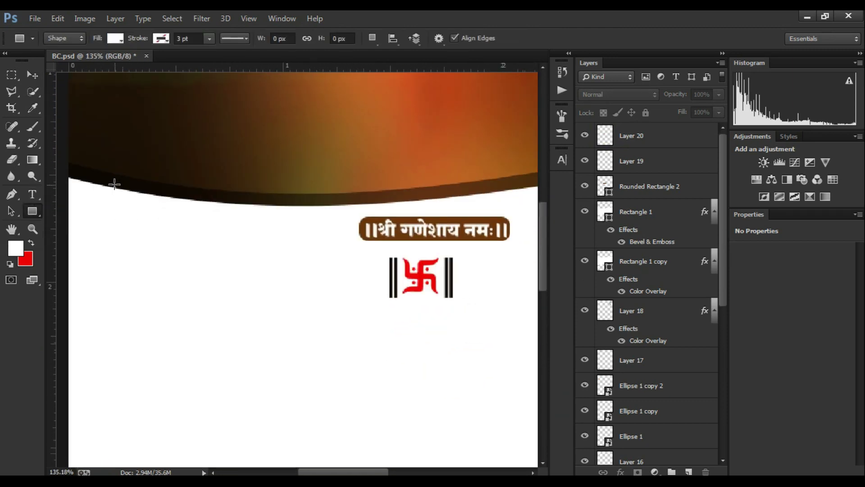
drag(114, 184, 120, 245)
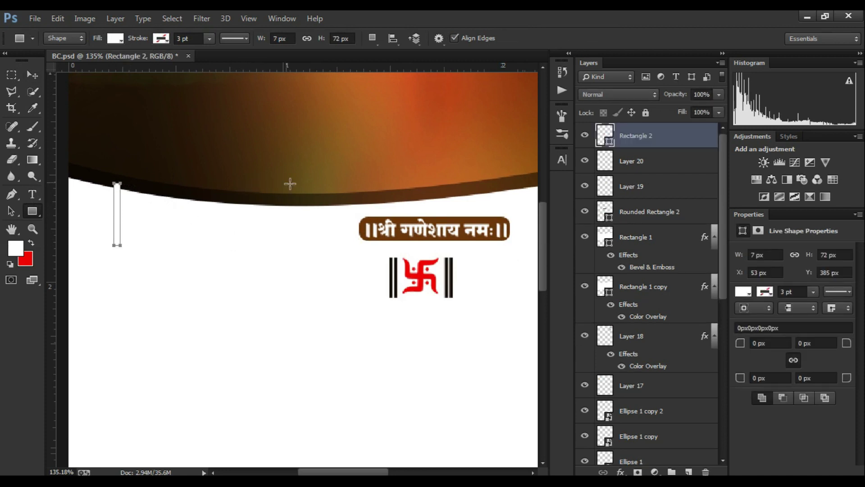
key(v)
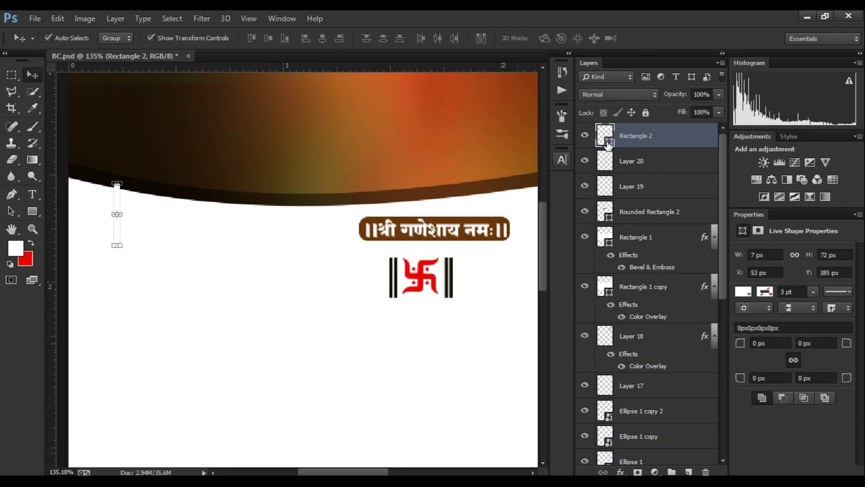
double_click(608, 143)
drag(717, 261, 716, 272)
click(686, 245)
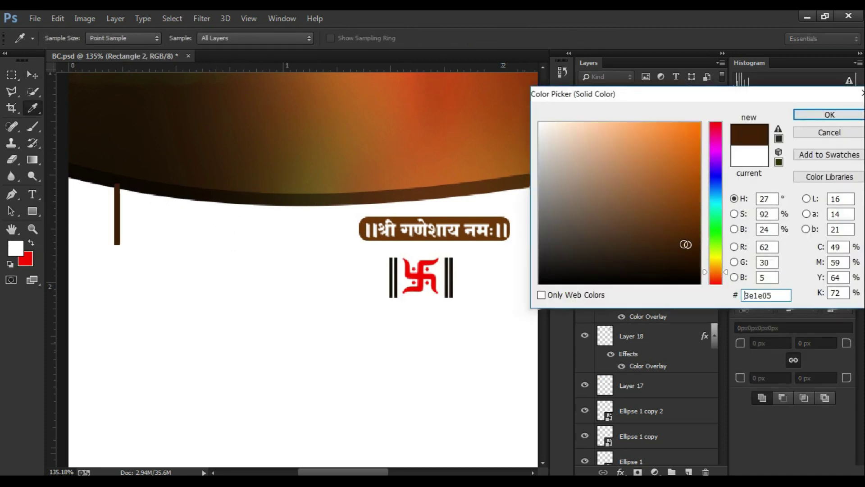
click(829, 115)
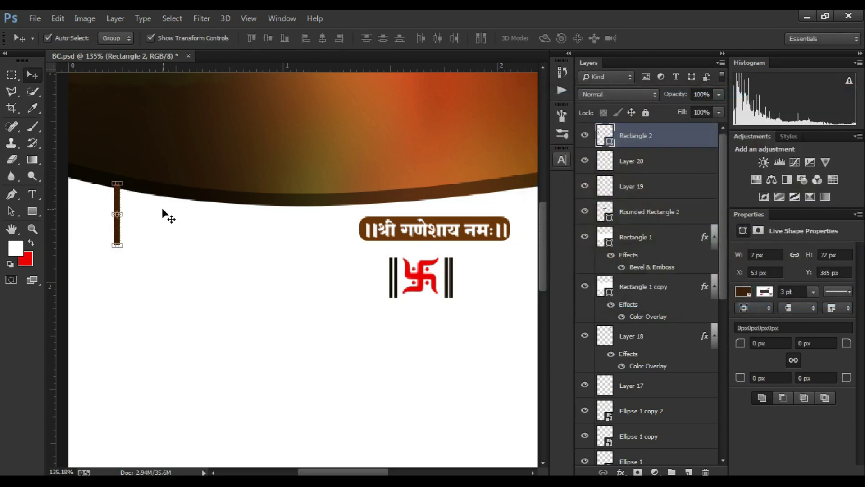
drag(161, 207, 200, 171)
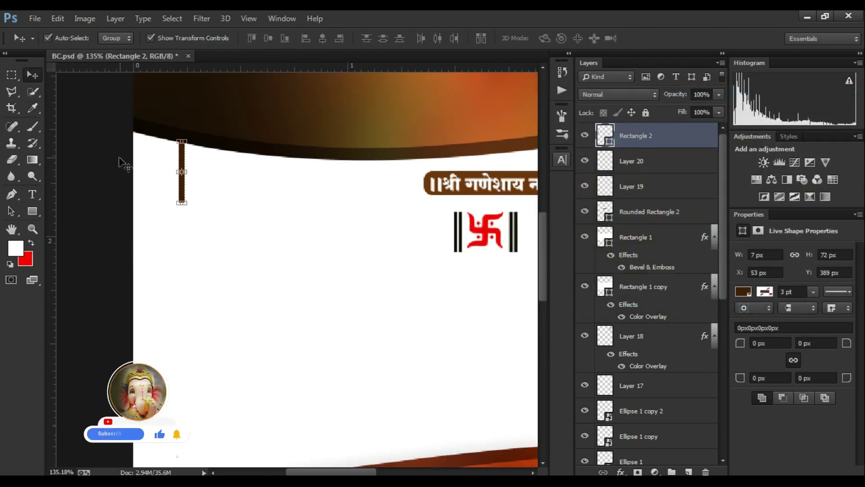
click(235, 180)
- Draw a small circle at the stick's bottom filled with orange #ffae00
scroll(234, 181, up, 3)
right_click(34, 211)
click(77, 230)
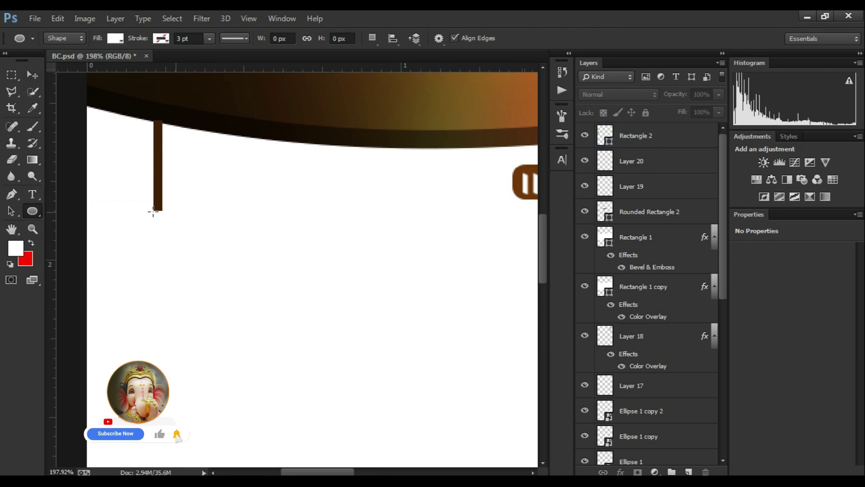
drag(160, 216, 170, 228)
key(v)
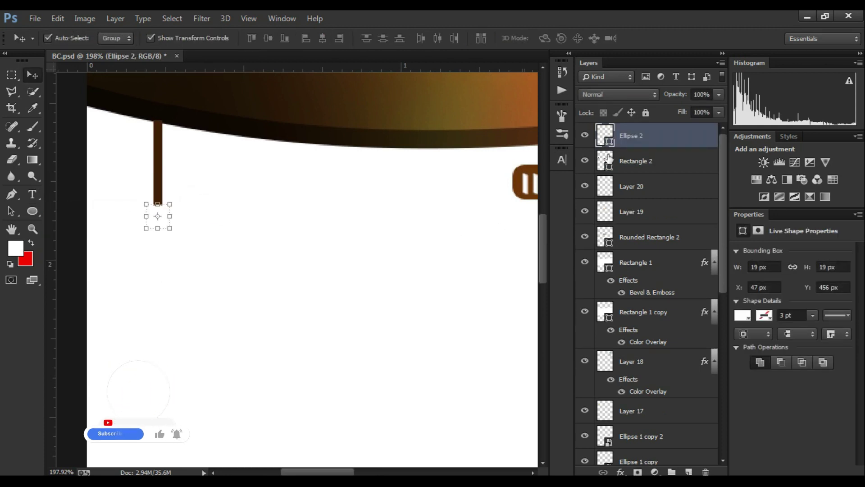
double_click(609, 143)
drag(715, 248, 714, 265)
click(698, 123)
click(807, 114)
- Select the circle and stick layers and convert them into one smart object
scroll(281, 245, down, 2)
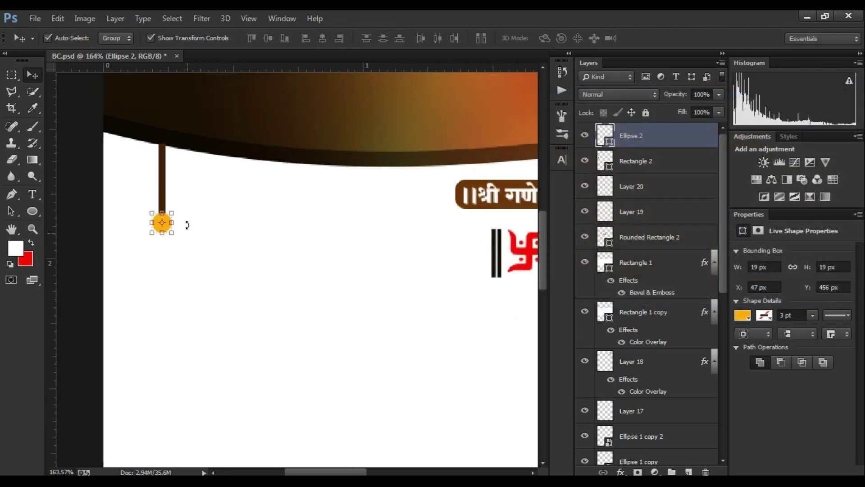
scroll(222, 271, down, 2)
scroll(249, 247, up, 3)
click(662, 135)
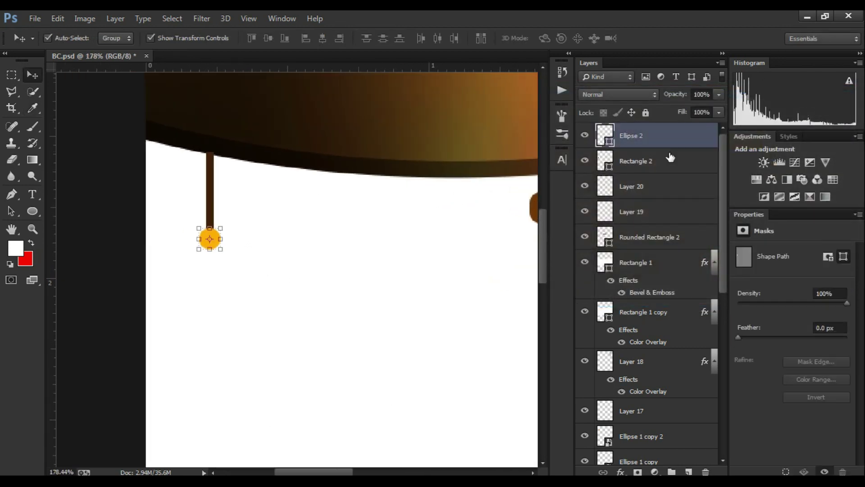
shift+click(664, 167)
right_click(664, 168)
click(451, 171)
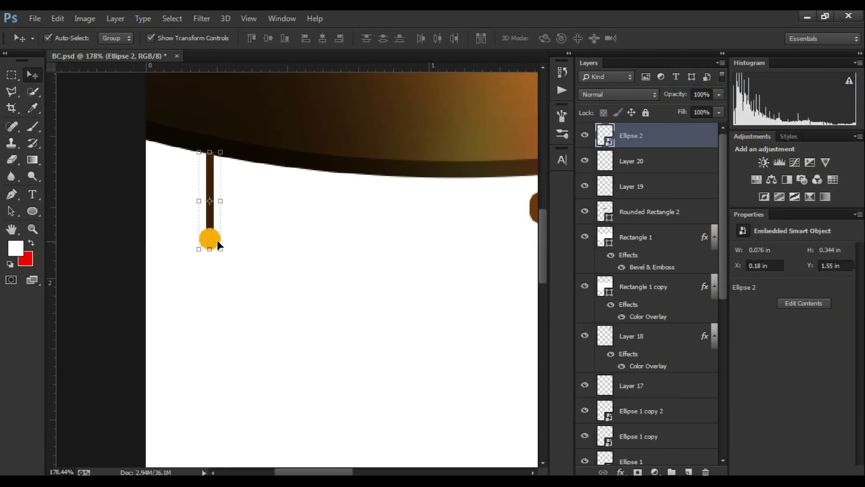
- Alt-drag a copy of the tassel beside it, shorten it and nudge it into place
drag(210, 239, 228, 224)
key(ctrl+t)
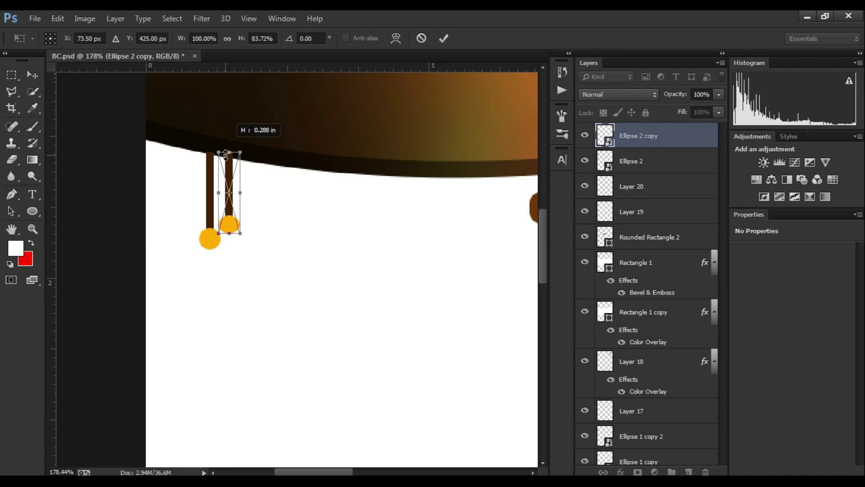
scroll(248, 197, up, 3)
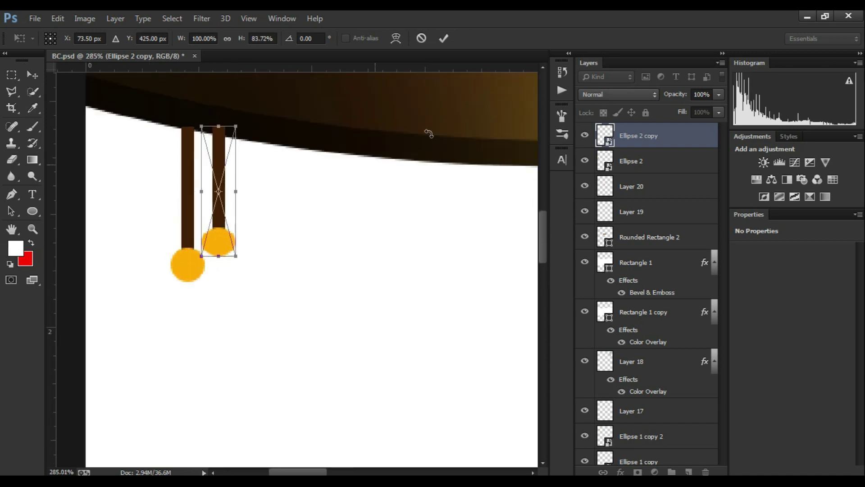
key(Return)
key(Left)
key(Left)
key(Left)
key(Up)
key(Up)
key(Up)
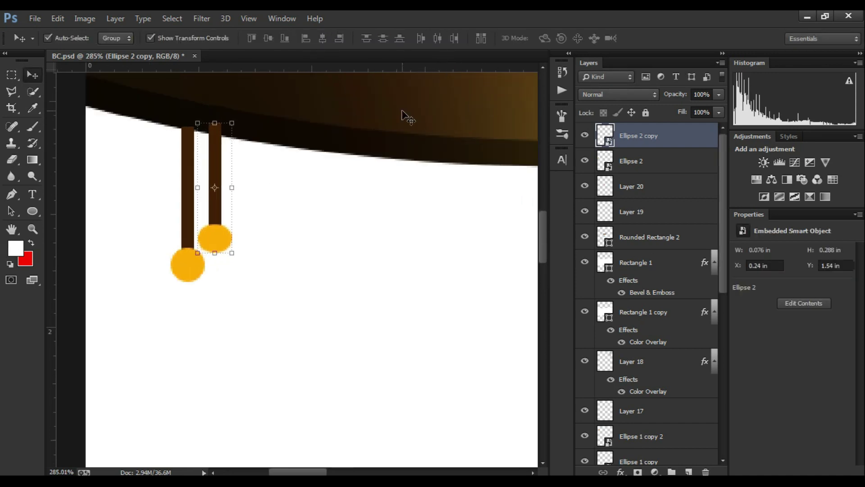
key(Right)
- Add a resized third tassel further right along the band
drag(227, 238, 259, 275)
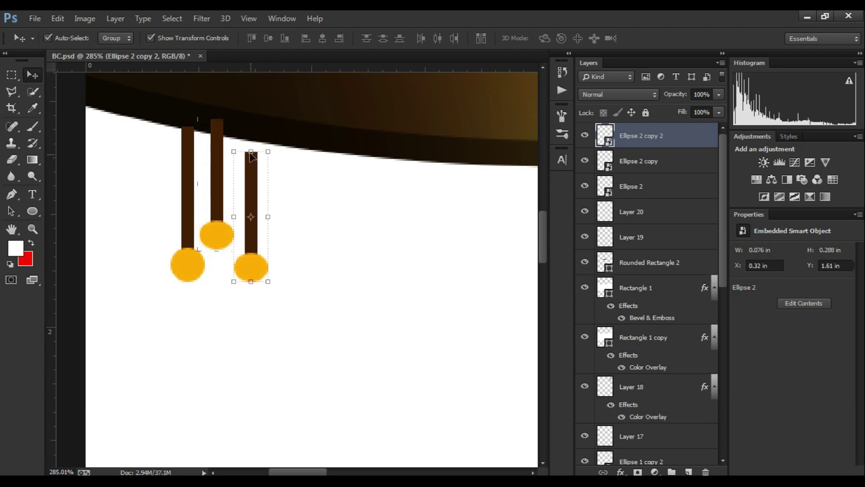
key(ctrl+t)
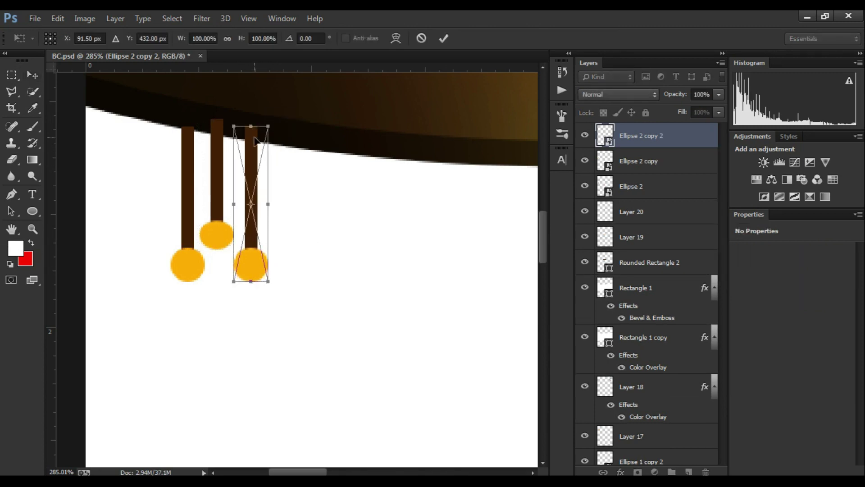
click(445, 38)
scroll(203, 217, down, 10)
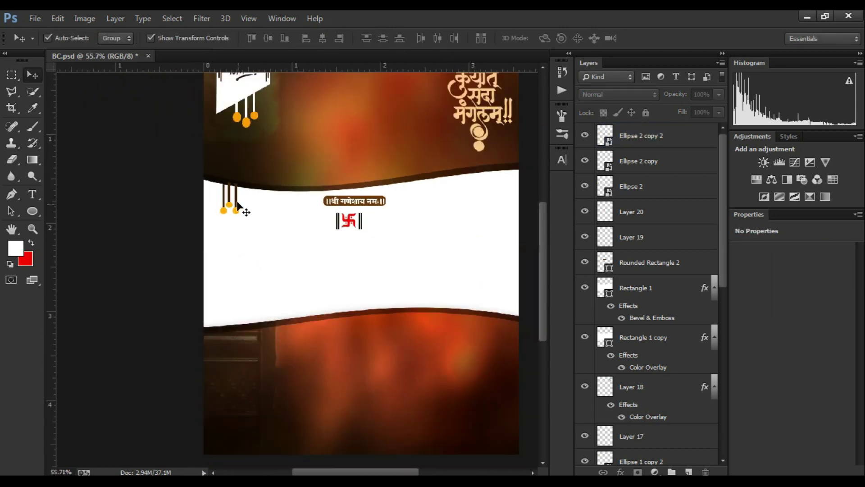
scroll(178, 225, up, 3)
scroll(213, 233, up, 3)
- Select all three tassels and copy the set to the white band's right end
click(160, 204)
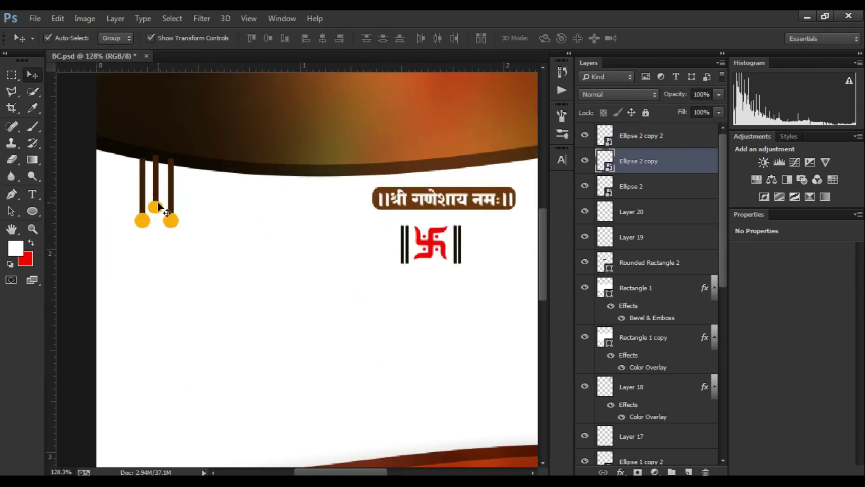
shift+click(649, 135)
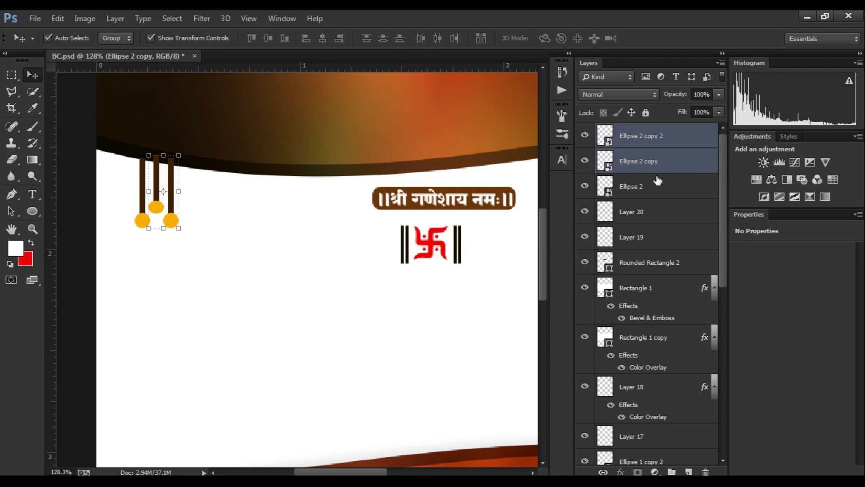
shift+click(658, 186)
scroll(293, 233, right, 3)
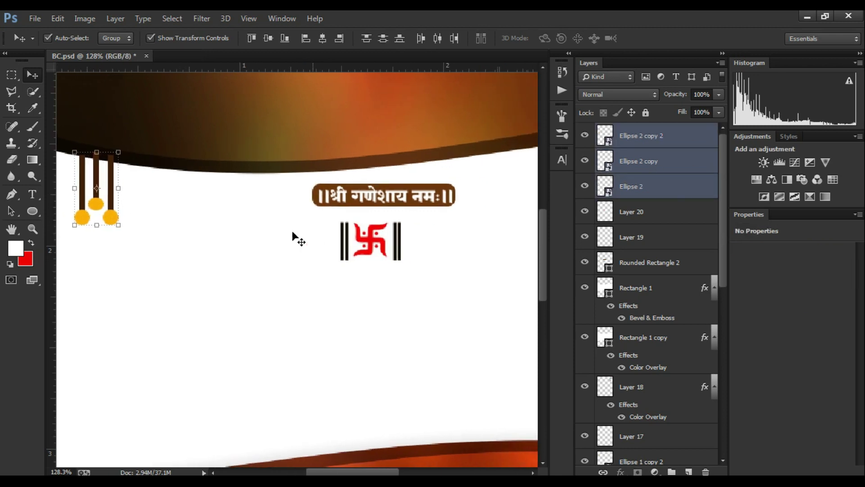
mouse_move(111, 220)
mouse_down()
mouse_move(206, 217)
mouse_move(364, 179)
mouse_up()
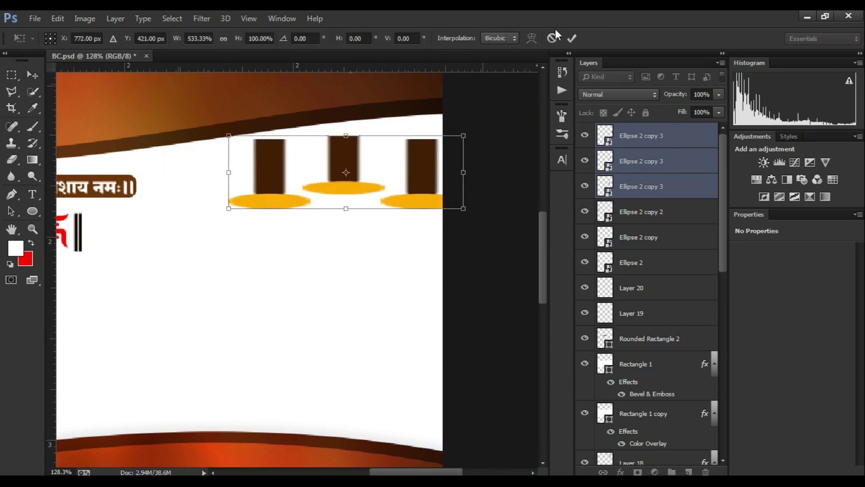
click(553, 37)
scroll(272, 185, up, 2)
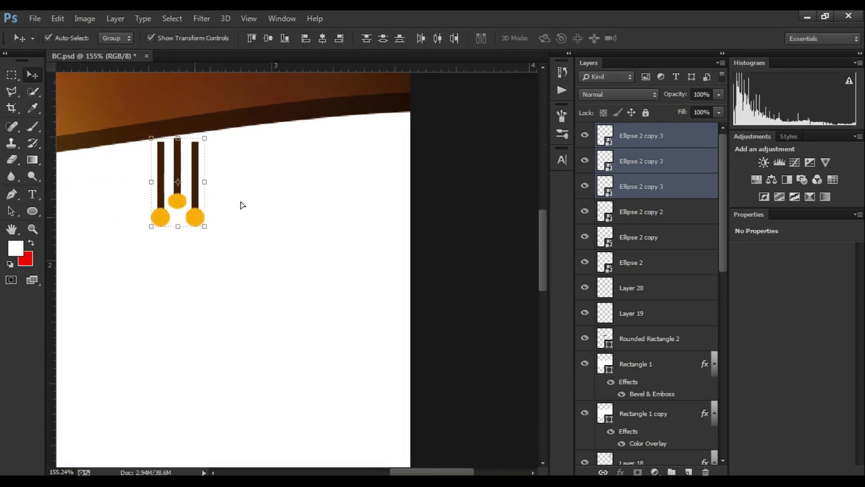
drag(162, 225, 321, 197)
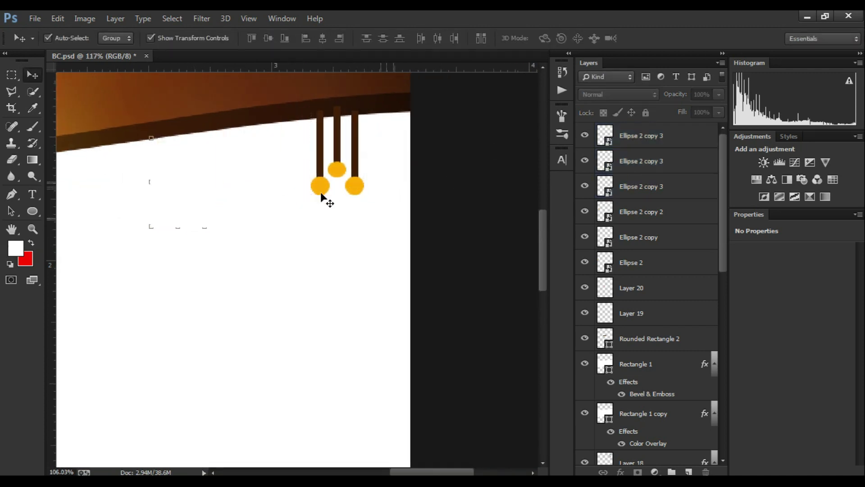
scroll(322, 196, down, 3)
scroll(344, 193, up, 1)
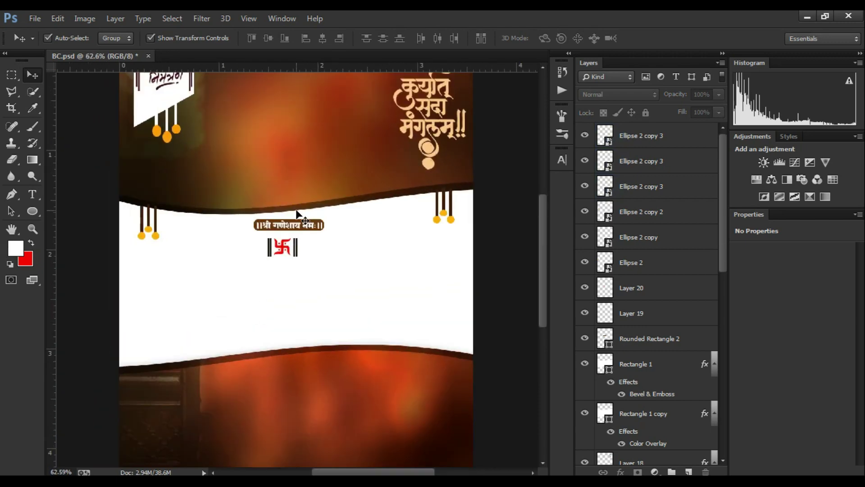
- Open 10.png and drag the bride's name block into the invitation
key(ctrl+o)
click(759, 107)
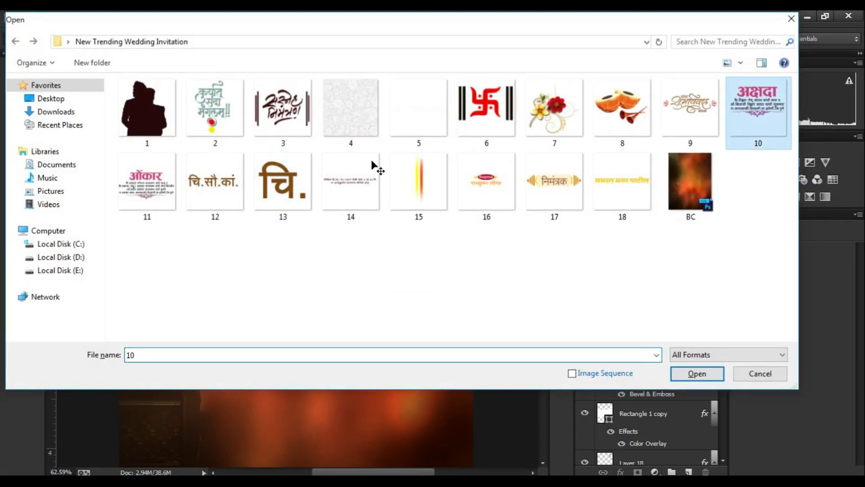
key(Return)
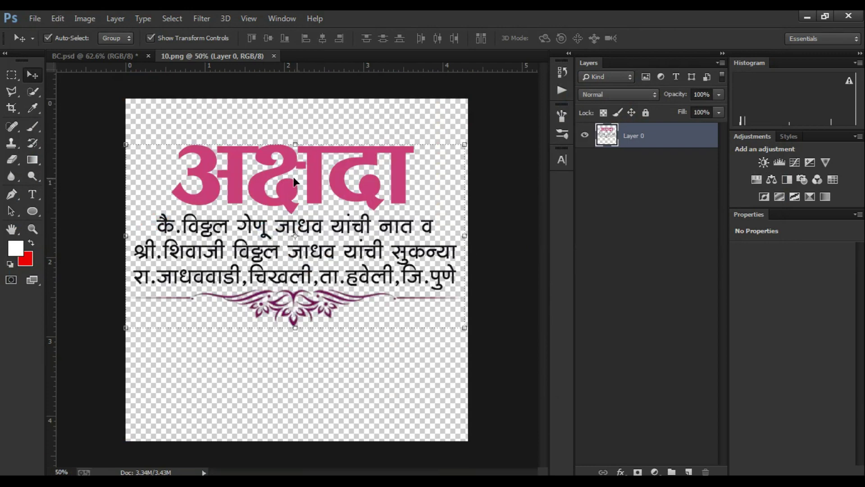
mouse_move(322, 134)
mouse_down()
mouse_move(106, 59)
mouse_move(271, 217)
mouse_up()
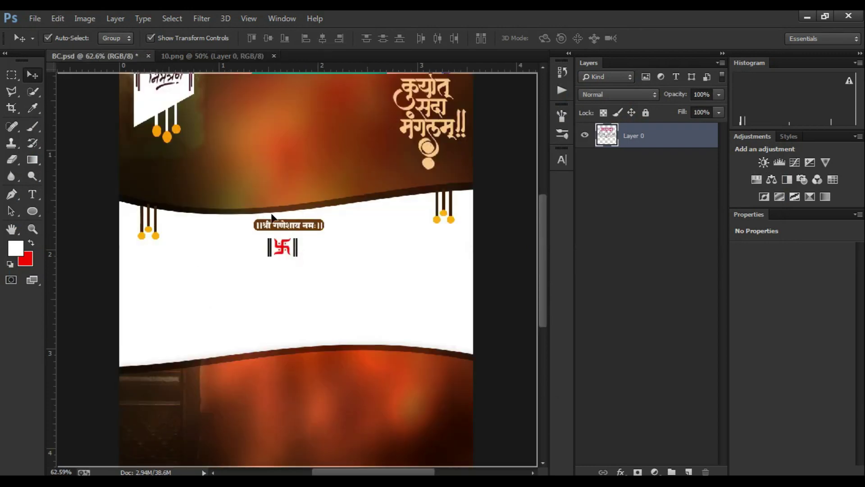
click(275, 56)
- Scale the name block down and position it on the white band's left
scroll(297, 258, down, 3)
key(ctrl+t)
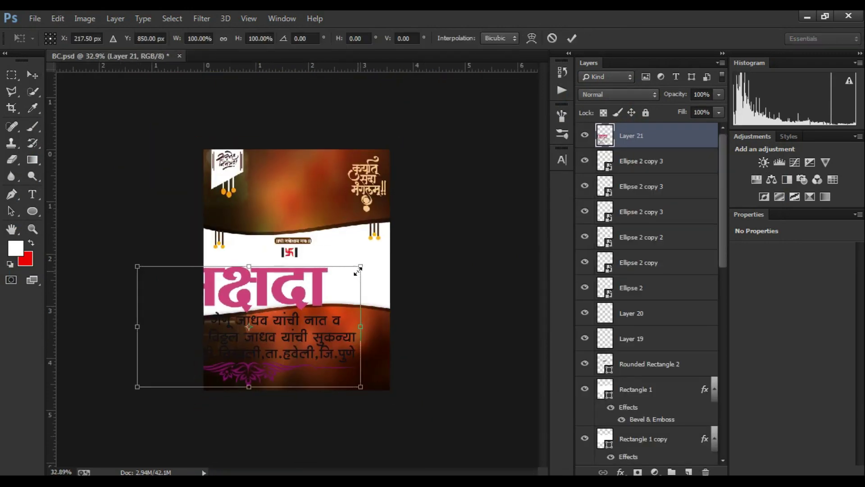
mouse_move(358, 270)
mouse_down()
mouse_move(206, 348)
mouse_move(259, 266)
mouse_up()
scroll(283, 288, up, 3)
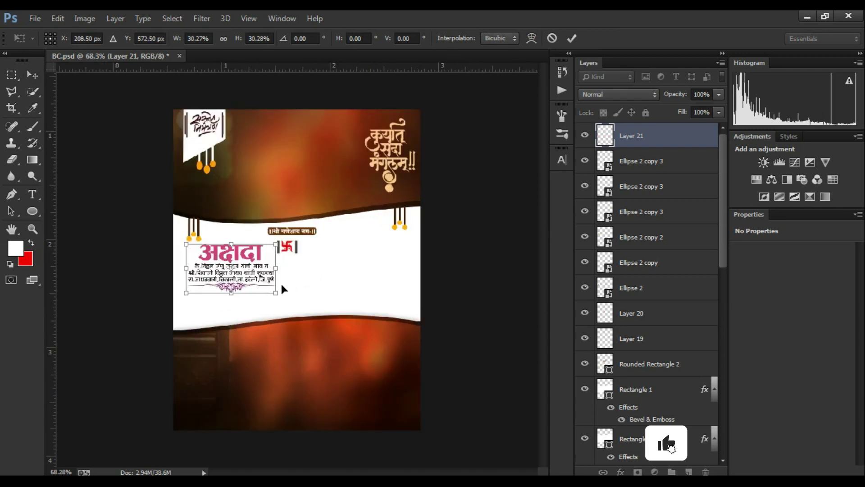
scroll(283, 288, up, 2)
drag(302, 219, 308, 226)
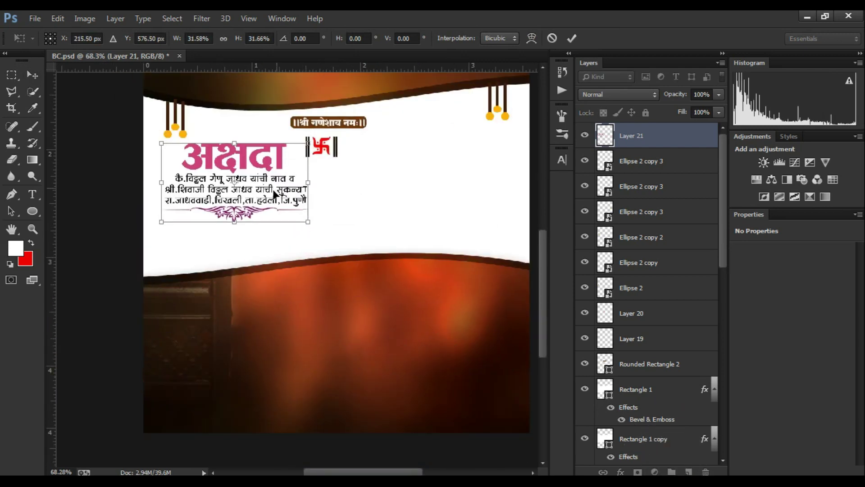
drag(278, 191, 273, 194)
key(Return)
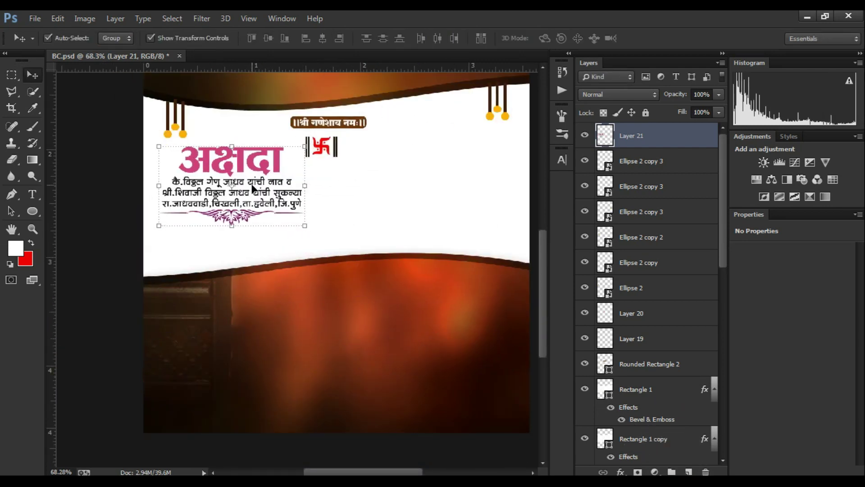
key(ctrl+o)
- Open 11.png, drag the groom's name block into the invitation, and close 11.png
click(167, 189)
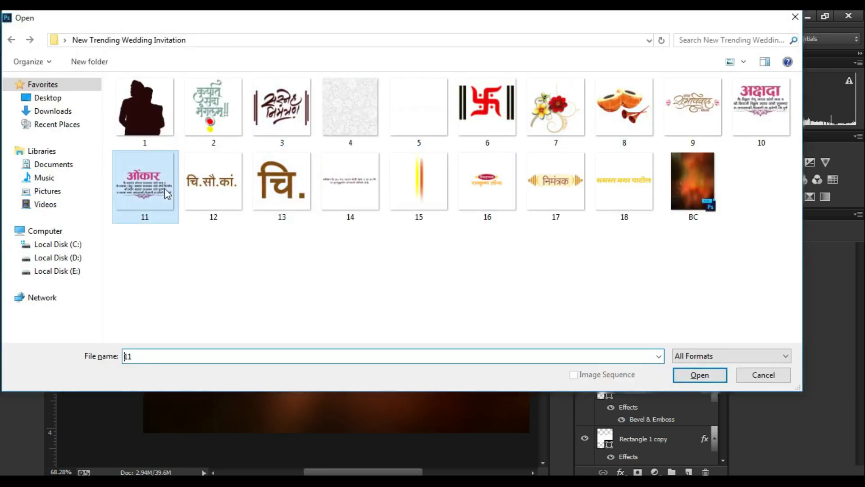
key(Return)
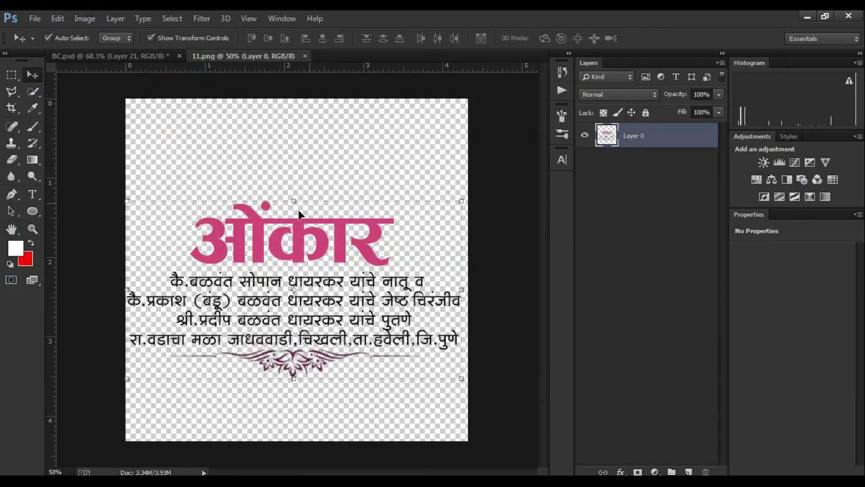
drag(342, 253, 316, 223)
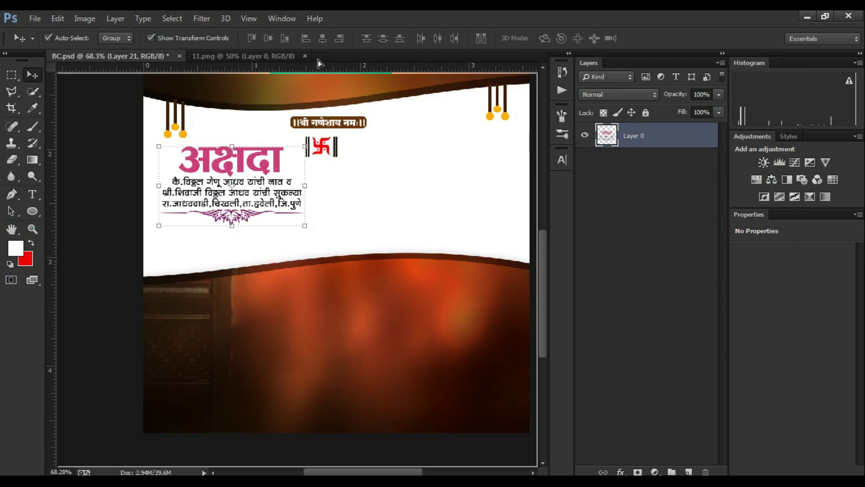
drag(318, 60, 309, 57)
click(305, 56)
- Shrink the ओंकार name block and move it into the white band
key(ctrl+t)
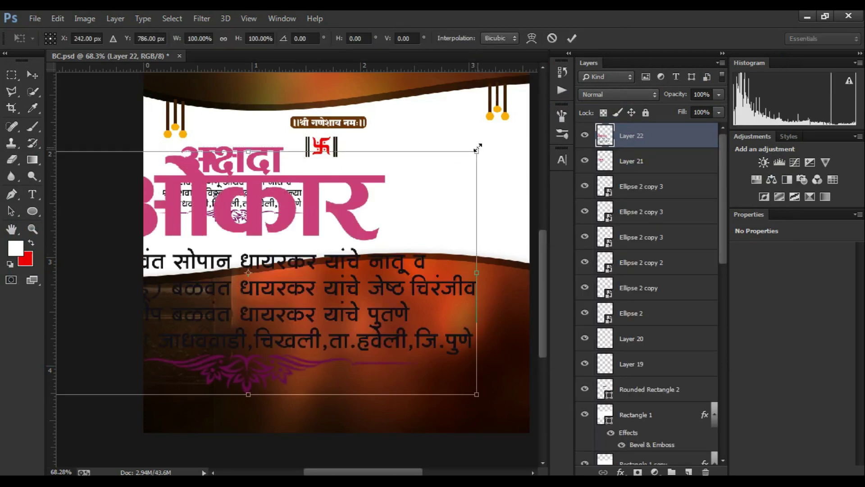
drag(477, 147, 175, 311)
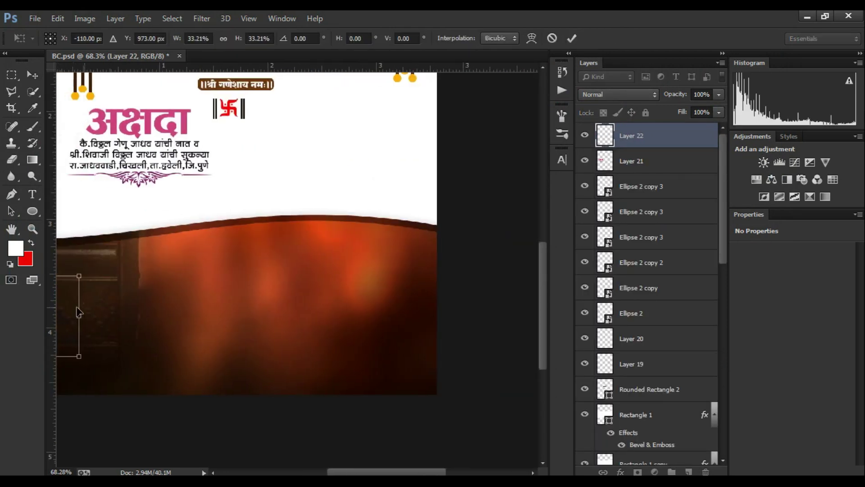
drag(78, 312, 560, 231)
key(Return)
key(ctrl+0)
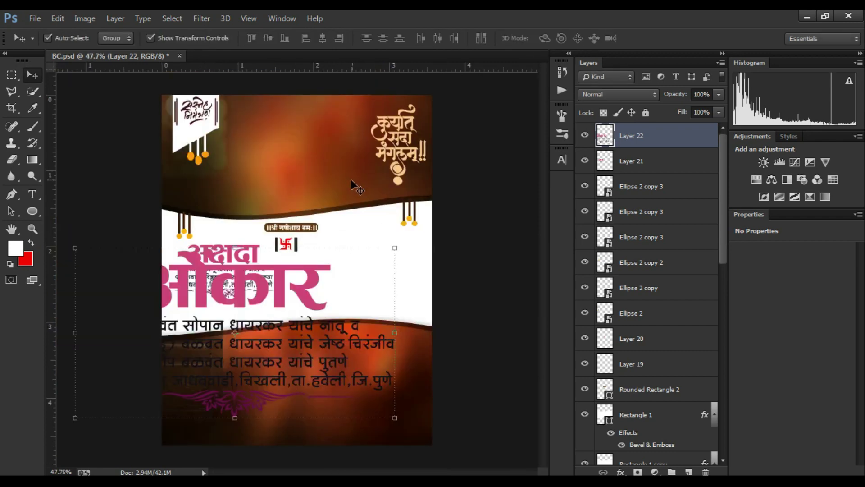
key(ctrl+t)
drag(384, 253, 174, 367)
drag(131, 405, 405, 240)
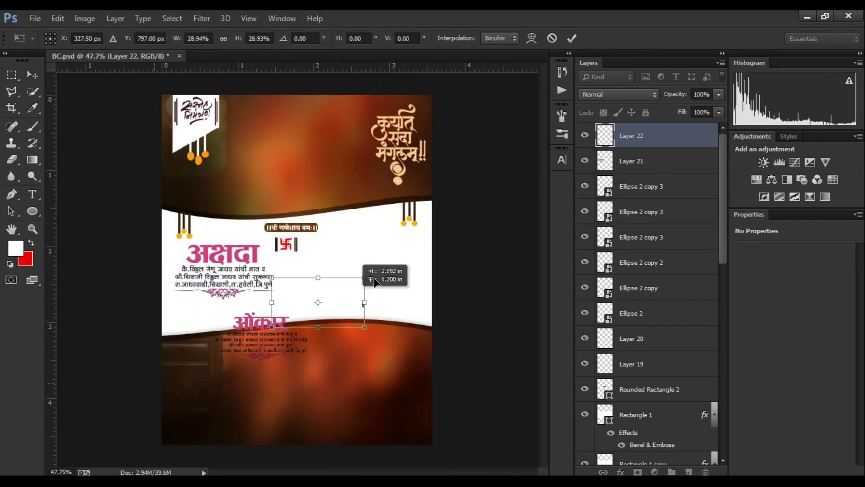
- Fine-tune ओंकार to match अक्षदा's size and place it right of the emblem
scroll(405, 241, up, 3)
drag(388, 178, 382, 198)
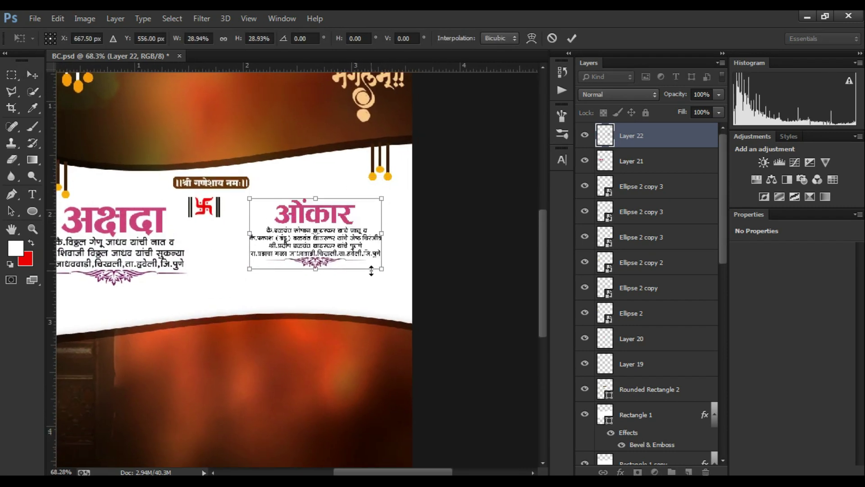
drag(387, 270, 407, 283)
drag(250, 199, 226, 187)
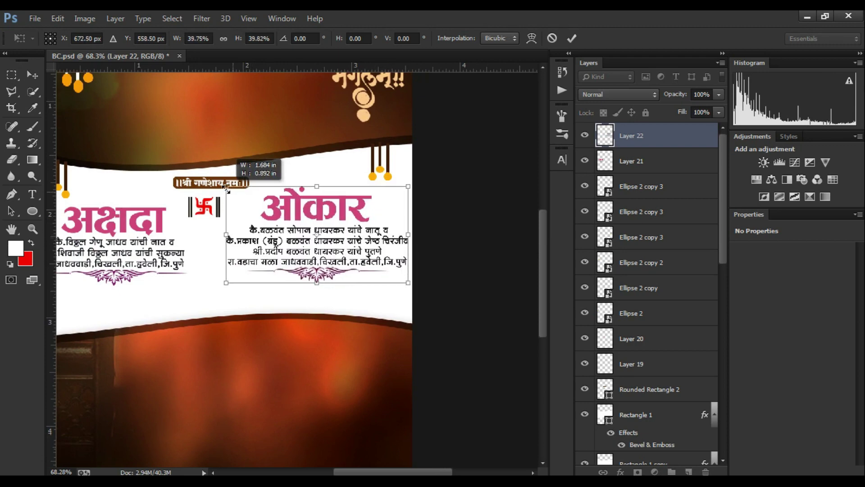
drag(359, 238, 352, 242)
key(Return)
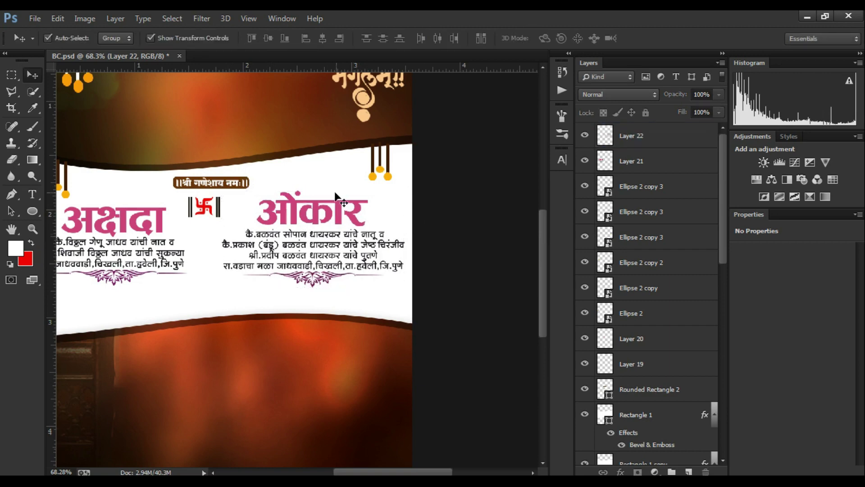
key(ctrl+0)
- Open 13.png and 12.png, bring the चि. artwork into the invitation, and close its file
key(ctrl+o)
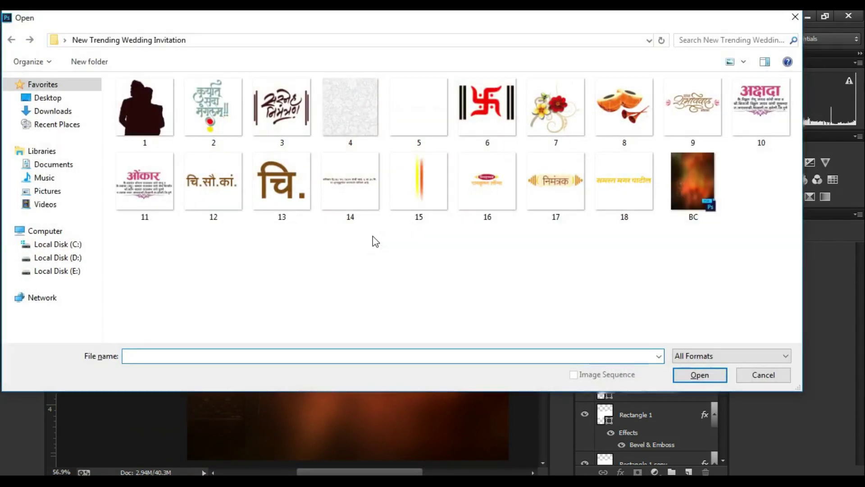
click(280, 183)
ctrl+click(213, 183)
click(698, 374)
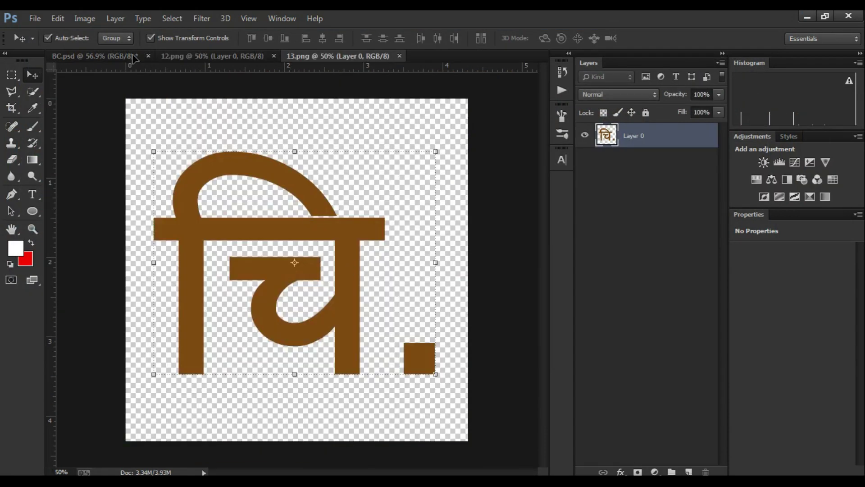
drag(341, 237, 204, 130)
key(ctrl+z)
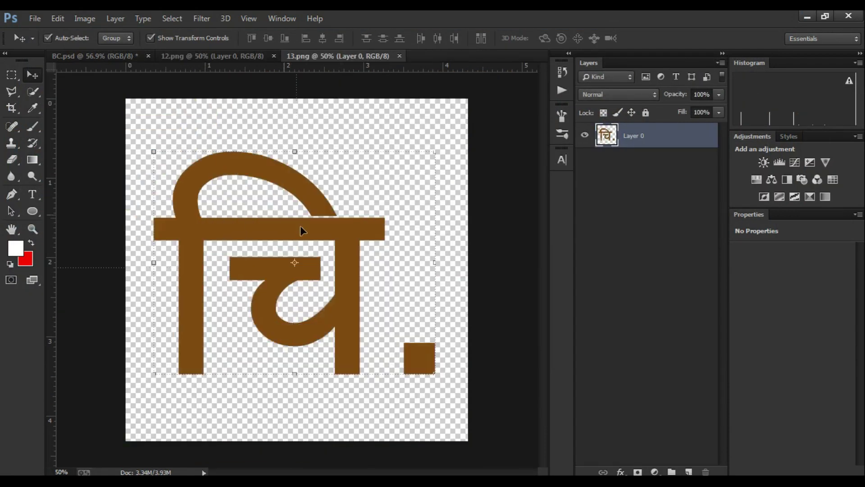
mouse_move(300, 226)
mouse_down()
mouse_move(90, 56)
mouse_move(406, 301)
mouse_up()
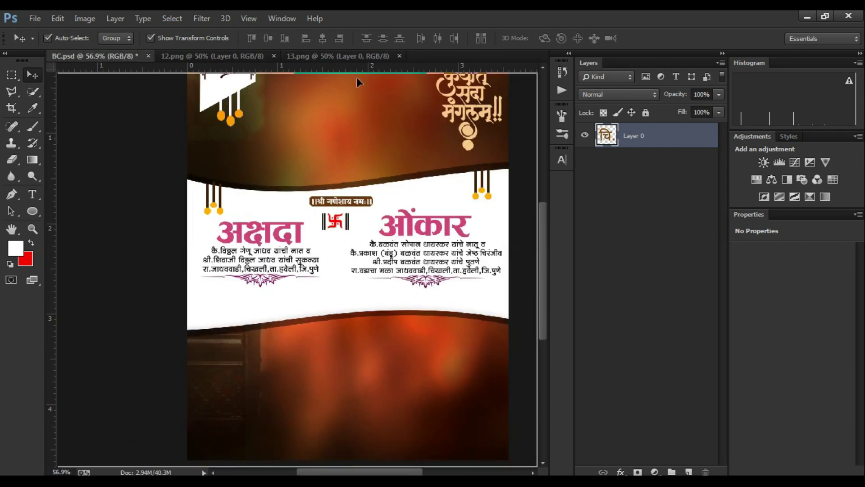
drag(356, 77, 356, 77)
click(399, 56)
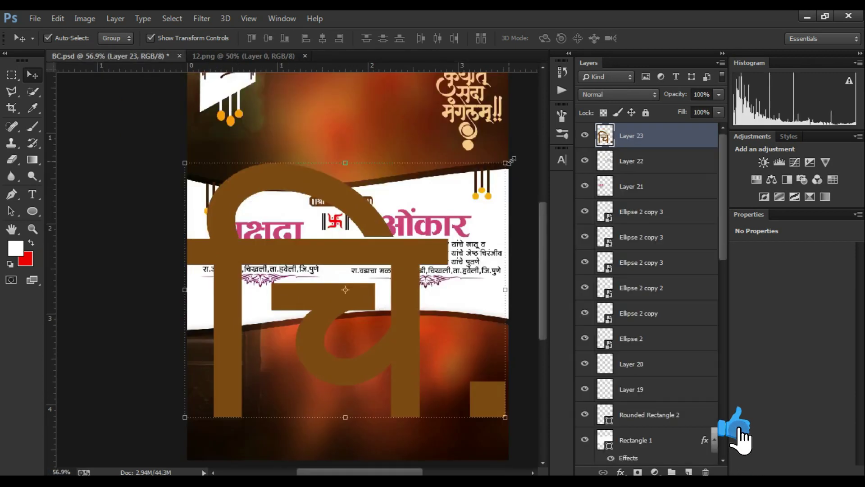
- Try shrinking the चि. glyph onto the names area, then undo the resize
drag(505, 163, 260, 356)
drag(225, 388, 457, 239)
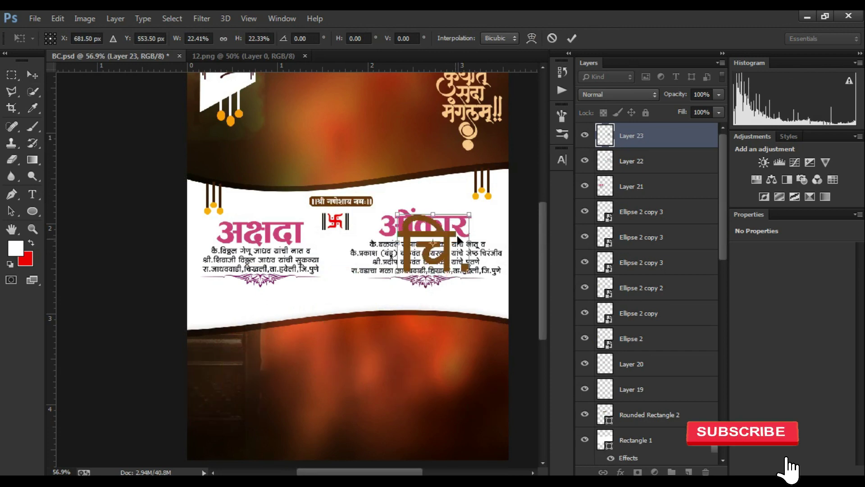
scroll(457, 239, up, 5)
mouse_move(342, 234)
mouse_down()
mouse_move(329, 258)
mouse_move(327, 301)
mouse_move(363, 238)
mouse_up()
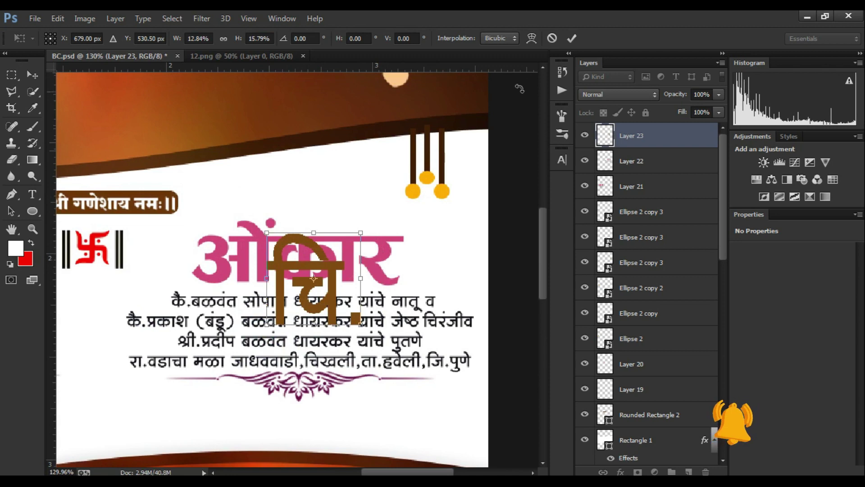
key(ctrl+z)
scroll(307, 212, down, 5)
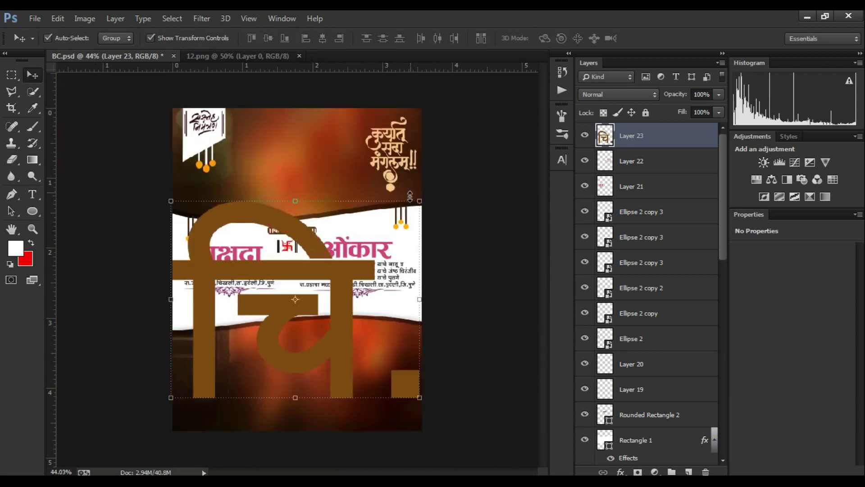
- Scale the चि. glyph to about a sixth and place it beside ओंकार
drag(420, 202, 213, 363)
scroll(242, 295, up, 2)
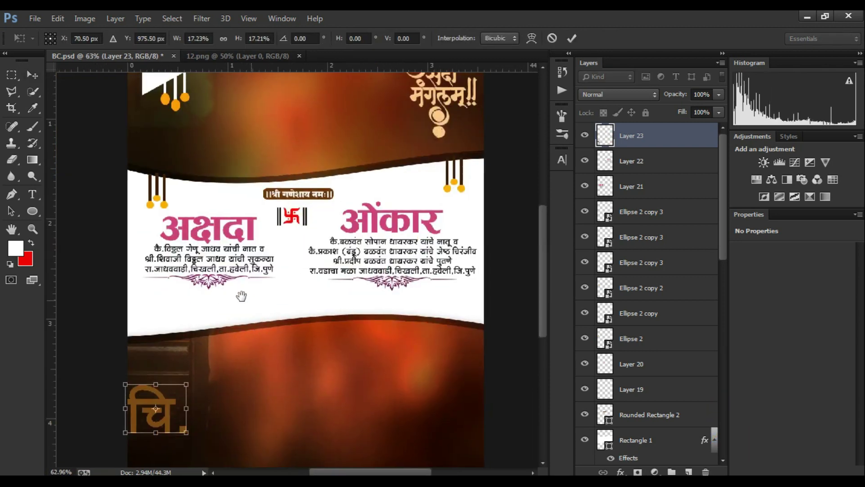
drag(150, 426, 459, 207)
scroll(460, 208, up, 2)
scroll(433, 261, up, 1)
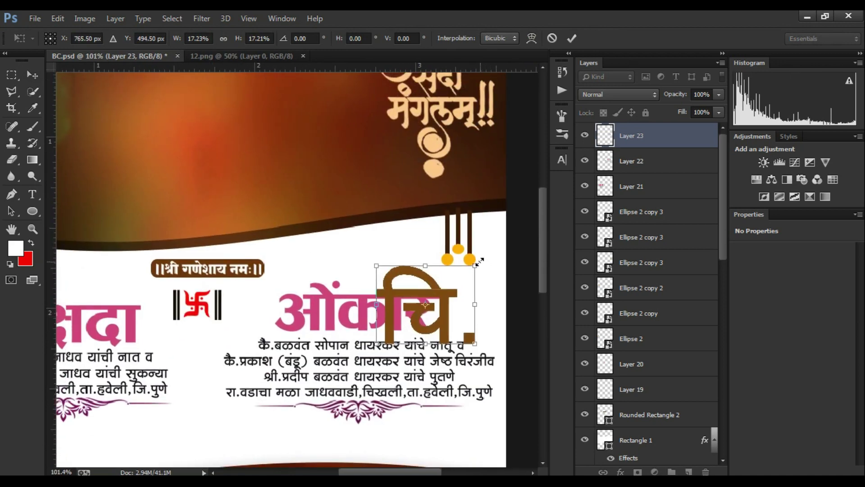
mouse_move(478, 260)
mouse_down()
mouse_move(424, 318)
mouse_move(459, 264)
mouse_move(406, 311)
mouse_move(428, 349)
mouse_move(425, 313)
mouse_move(446, 298)
mouse_up()
scroll(405, 311, up, 2)
key(Return)
- Make the चि. glyph slightly smaller above the right end of ओंकार
scroll(318, 250, down, 3)
scroll(347, 267, down, 1)
scroll(406, 273, up, 2)
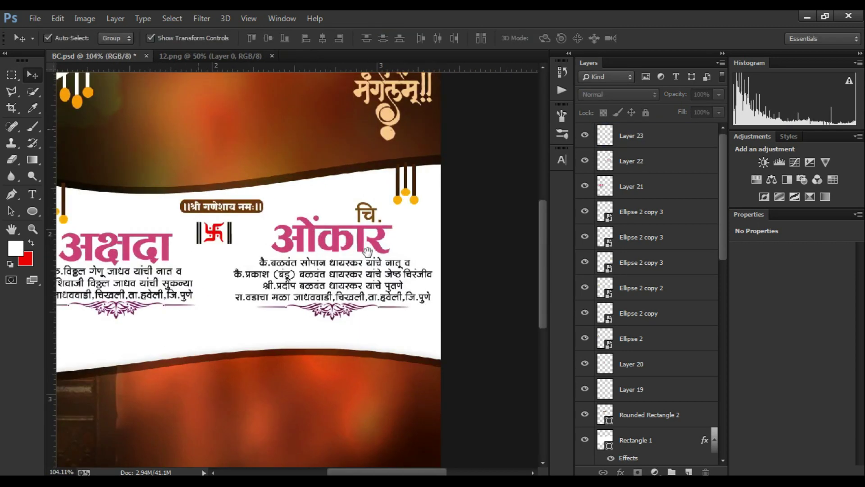
scroll(441, 277, up, 2)
scroll(469, 281, up, 1)
click(464, 270)
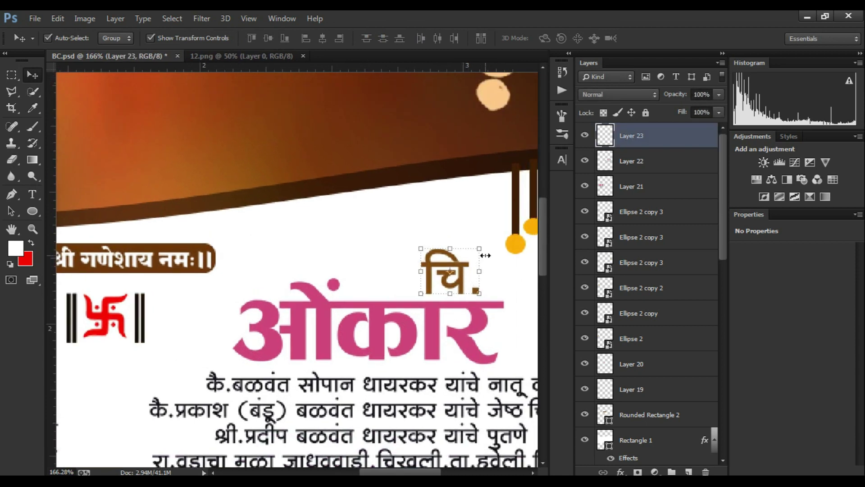
drag(486, 255, 457, 266)
key(Return)
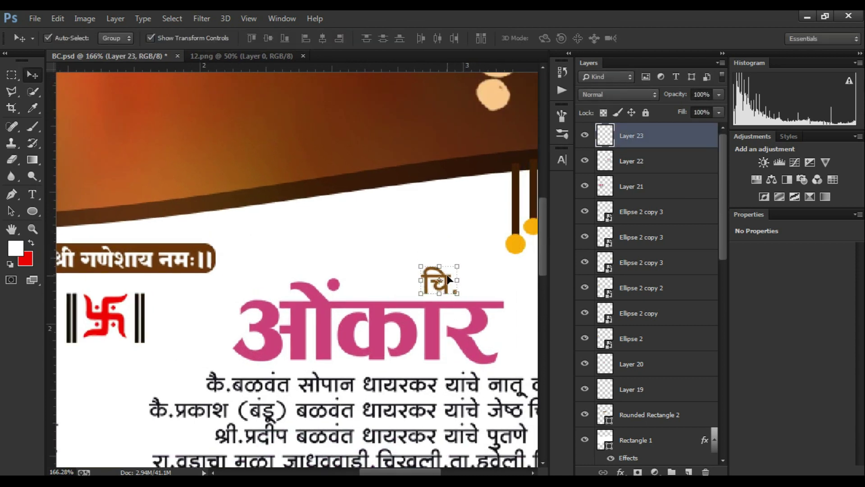
scroll(355, 230, down, 3)
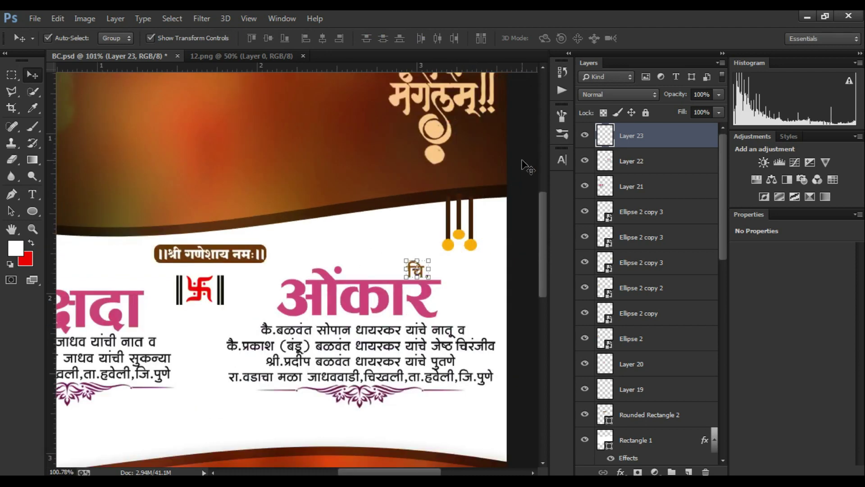
- Drag the चि.सौ.कां. artwork from 12.png into the invitation and close 12.png
click(264, 56)
drag(363, 283, 210, 88)
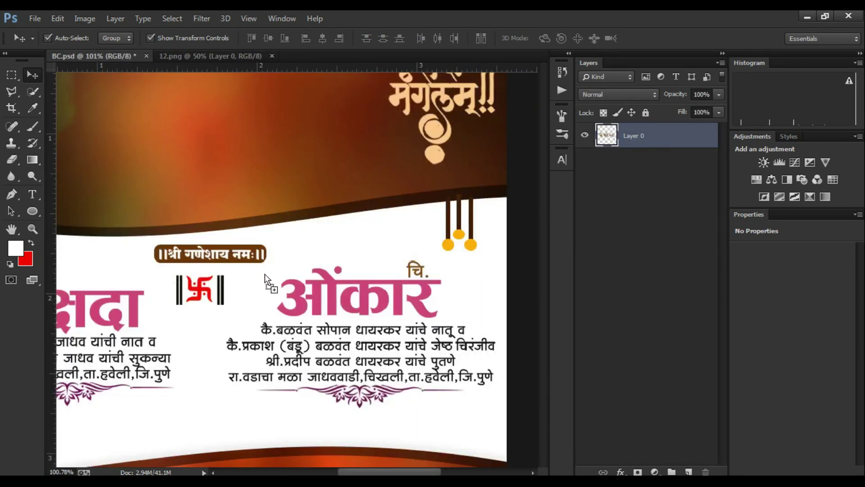
drag(135, 56, 341, 127)
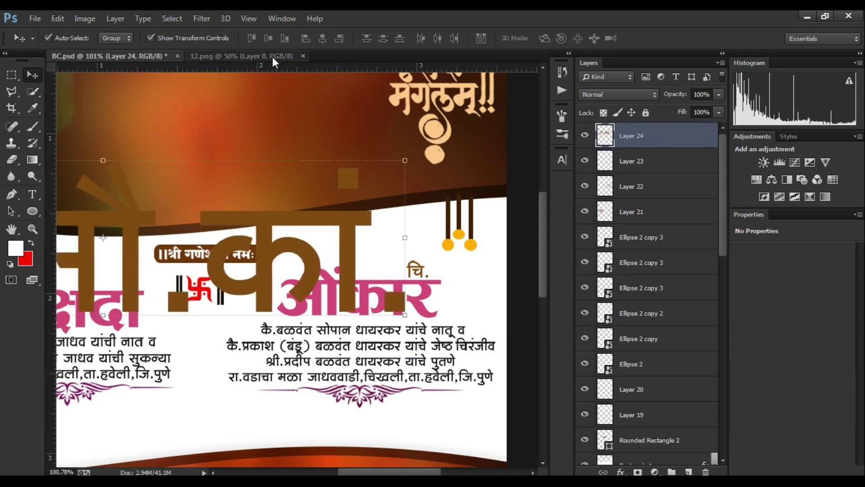
click(301, 56)
- Scale चि.सौ.कां. down to about a tenth and place it above अक्षदा
scroll(192, 241, down, 3)
key(ctrl+t)
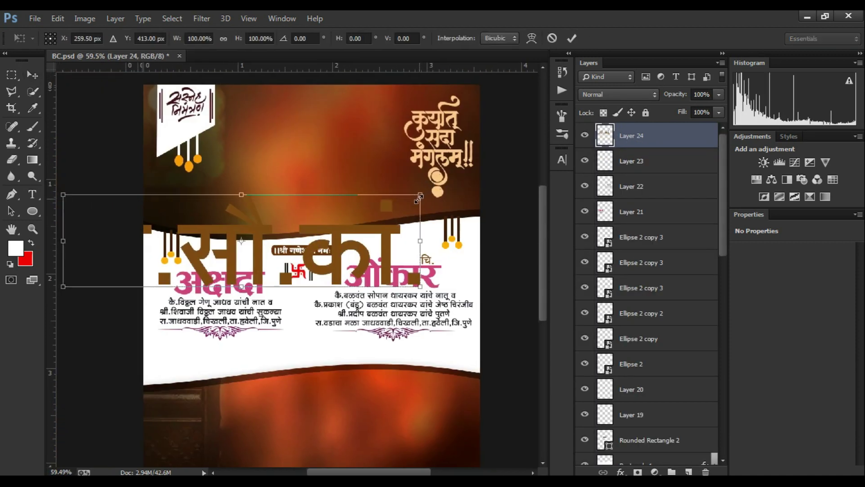
drag(191, 241, 69, 241)
drag(160, 247, 299, 265)
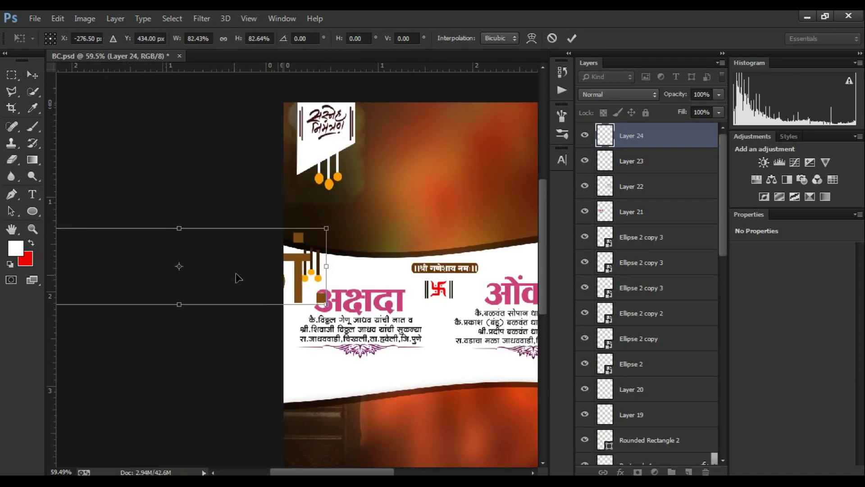
scroll(429, 231, down, 3)
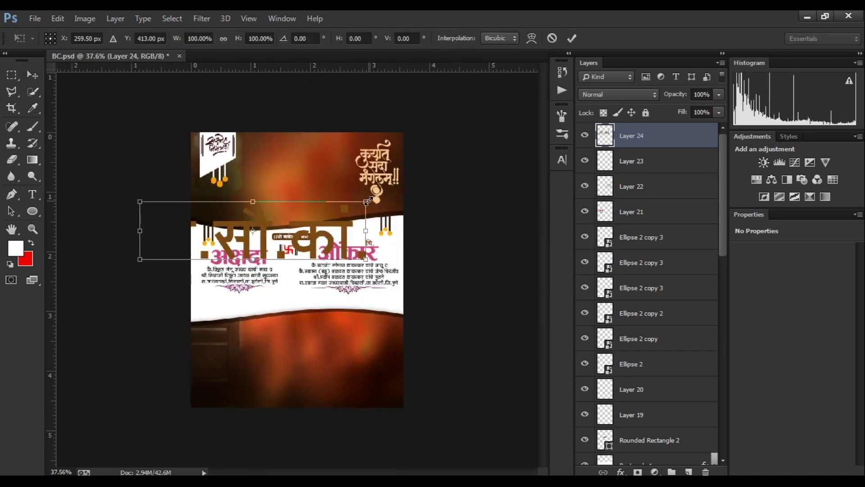
mouse_move(325, 201)
mouse_down()
mouse_move(231, 240)
mouse_move(182, 248)
mouse_up()
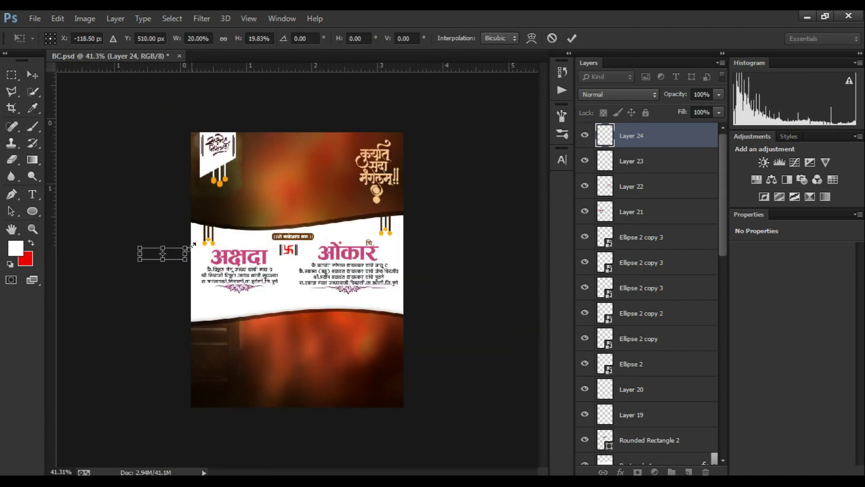
scroll(211, 253, up, 3)
drag(138, 264, 305, 250)
scroll(304, 246, up, 3)
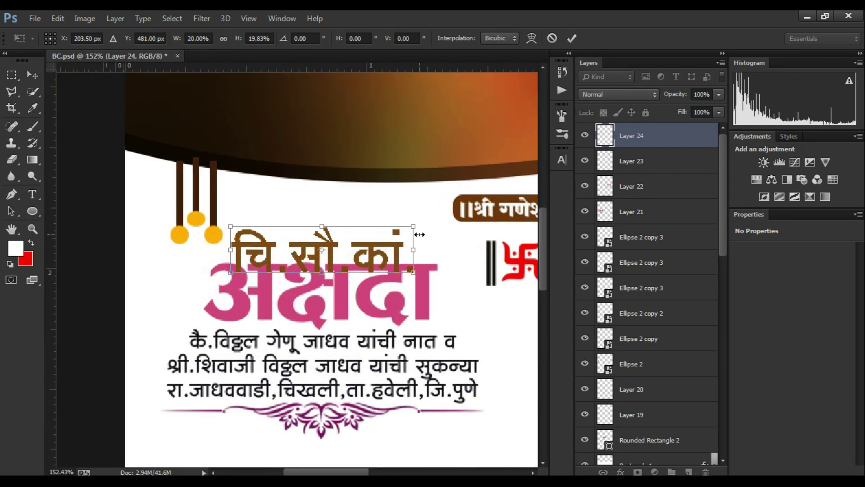
mouse_move(415, 232)
mouse_down()
mouse_move(323, 249)
mouse_move(363, 255)
mouse_up()
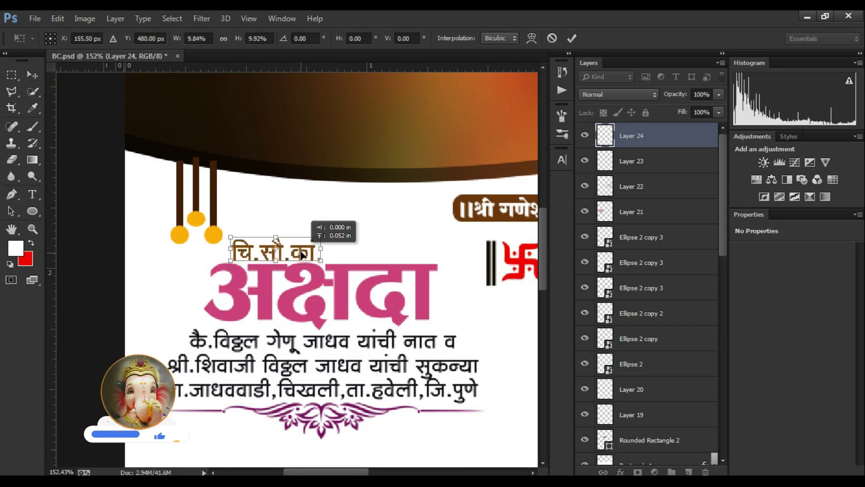
key(Return)
- Open image 8 with the drums and trumpet
scroll(311, 277, down, 3)
scroll(311, 278, down, 2)
scroll(307, 245, up, 2)
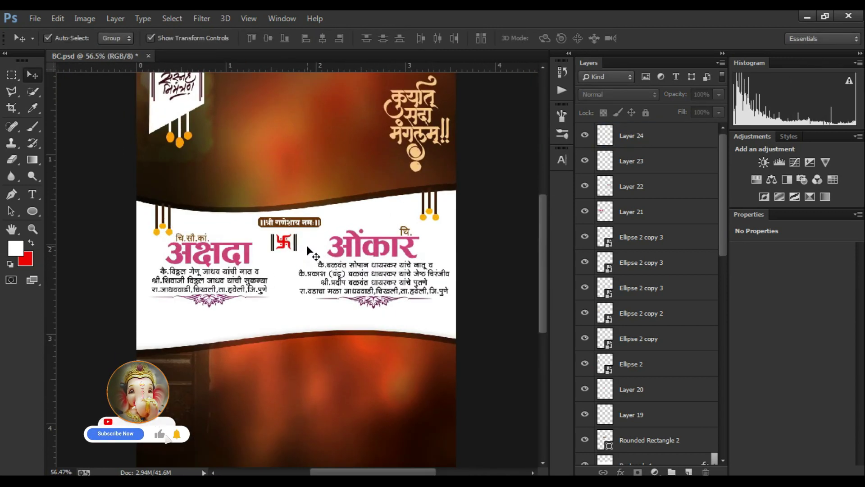
scroll(306, 245, up, 1)
scroll(280, 247, down, 1)
key(ctrl+o)
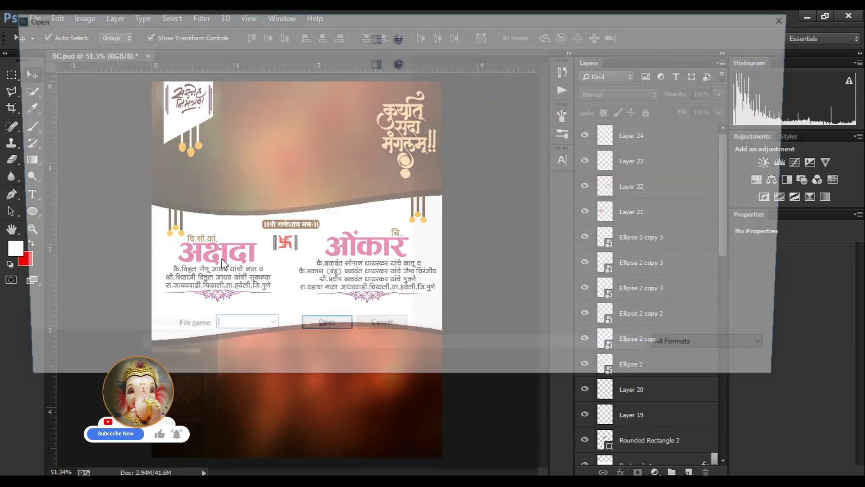
double_click(643, 150)
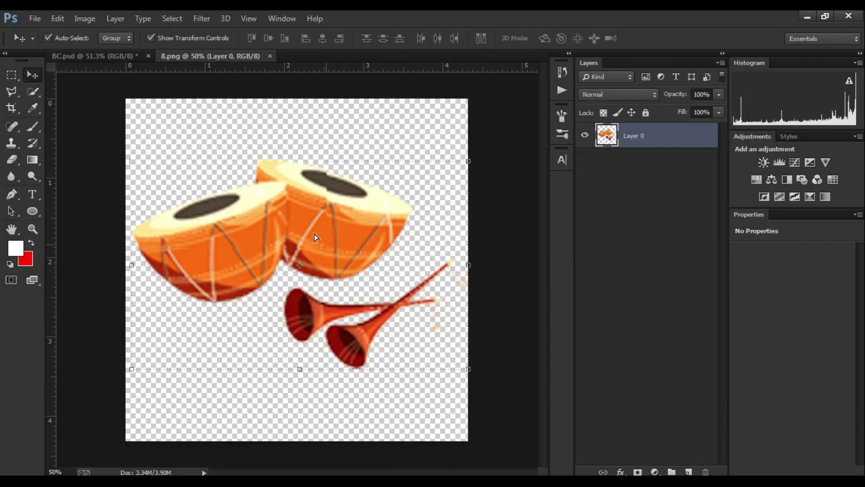
- Drag the drum-and-trumpet artwork from 8.png into BC.psd
drag(314, 234, 153, 63)
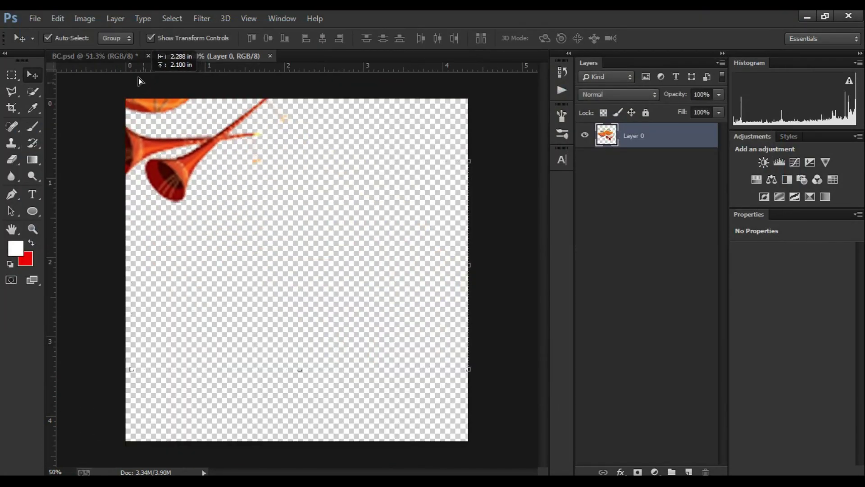
drag(162, 102, 291, 255)
drag(270, 69, 271, 63)
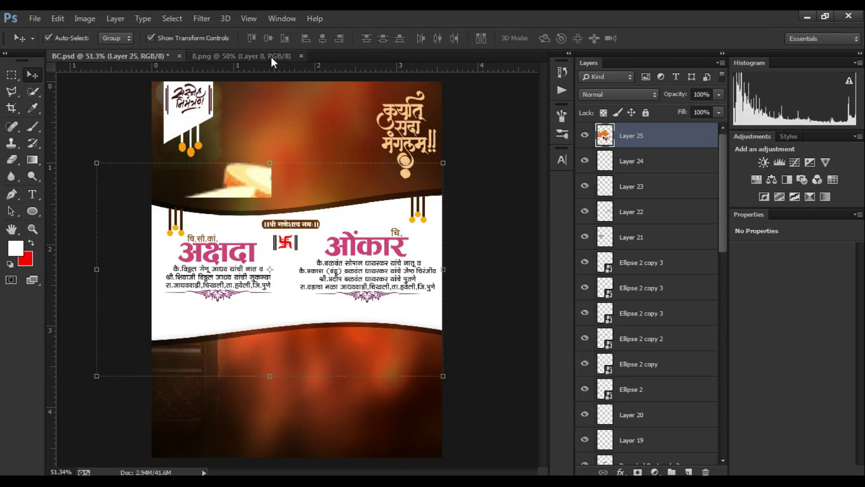
- Shrink the drums to about 13% below the bride's details, and Alt-drag a copy below the groom's
key(ctrl+t)
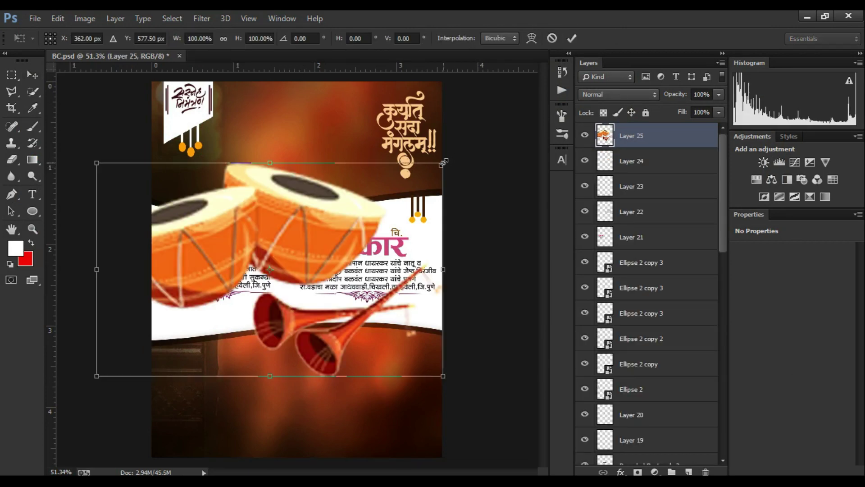
drag(443, 162, 183, 317)
drag(132, 350, 194, 338)
scroll(201, 130, up, 2)
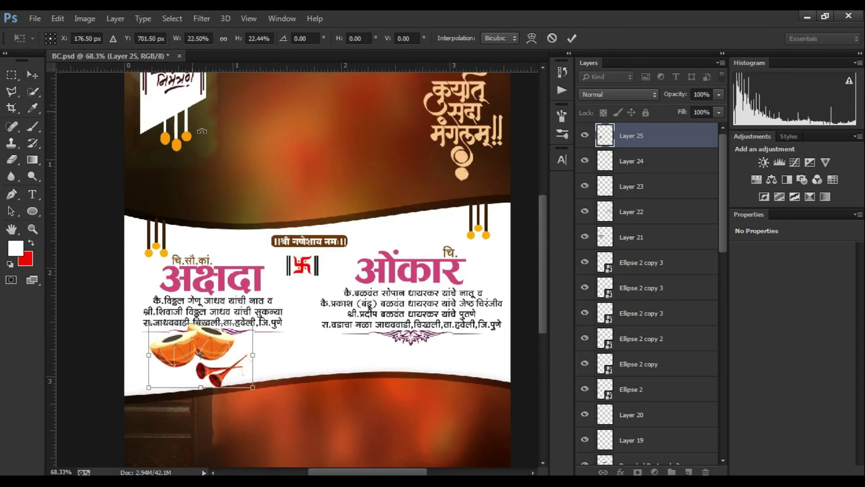
scroll(209, 218, up, 2)
mouse_move(268, 286)
mouse_down()
mouse_move(207, 321)
mouse_move(273, 344)
mouse_up()
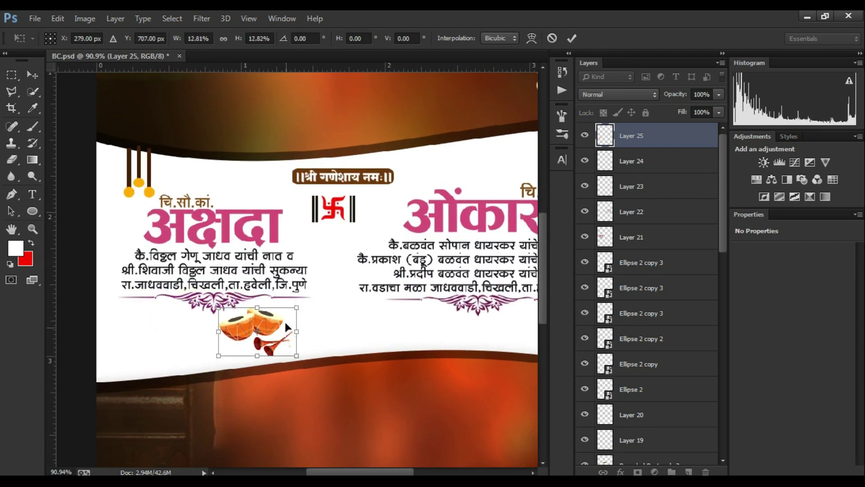
key(Return)
mouse_move(355, 343)
mouse_down()
mouse_move(231, 293)
mouse_move(314, 311)
mouse_up()
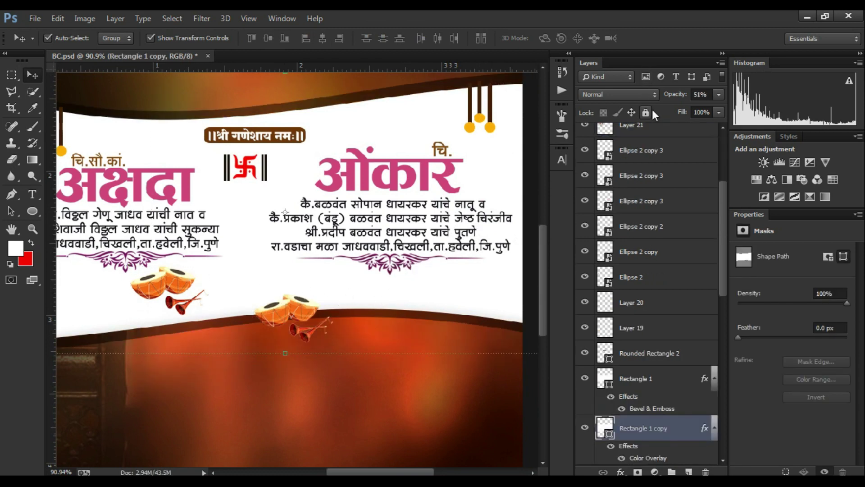
drag(289, 311, 330, 281)
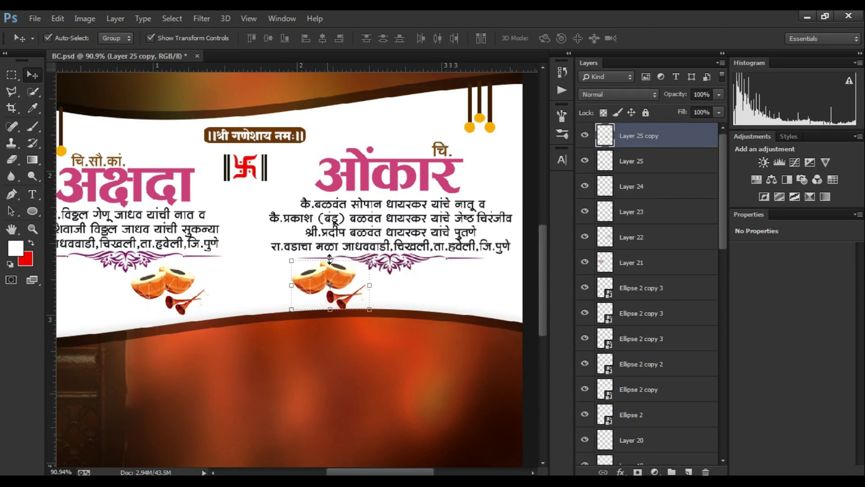
- Flip the groom-side drum copy horizontally and nudge it slightly up-left
right_click(329, 259)
click(406, 230)
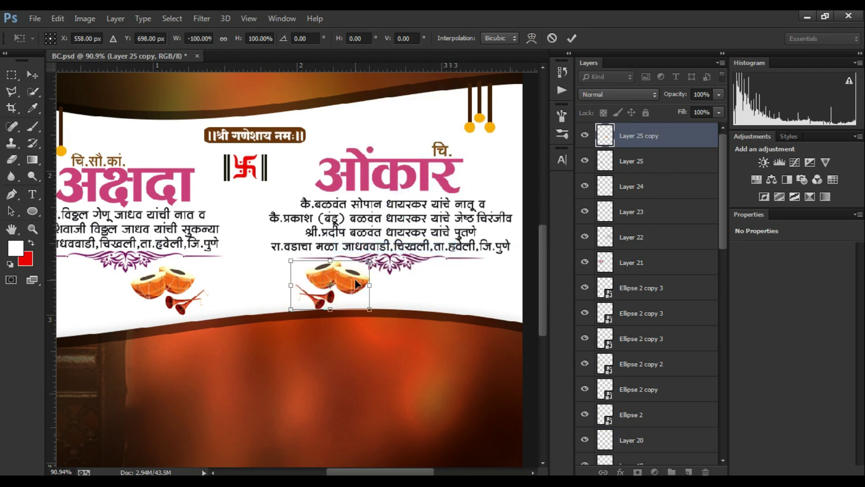
drag(355, 283, 349, 280)
key(Return)
- Shift the right drums slightly right and the left drums slightly left, then bring up the Open dialog
scroll(353, 283, down, 3)
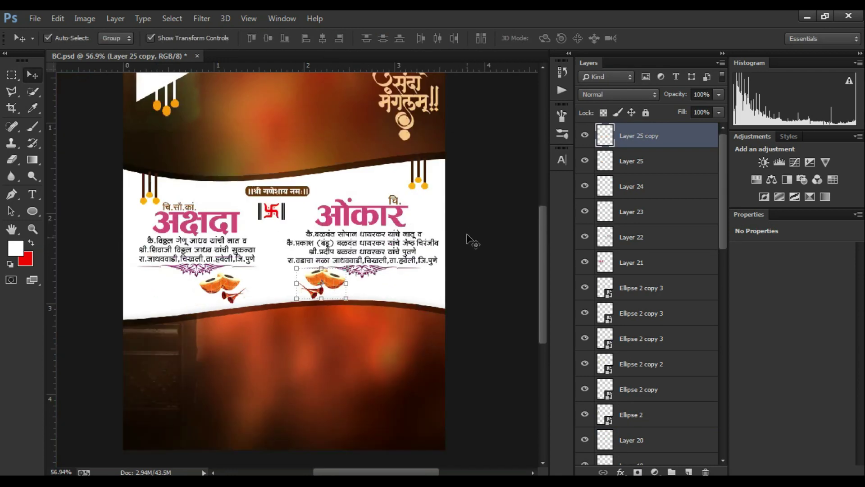
click(469, 241)
scroll(309, 280, up, 2)
scroll(305, 246, up, 3)
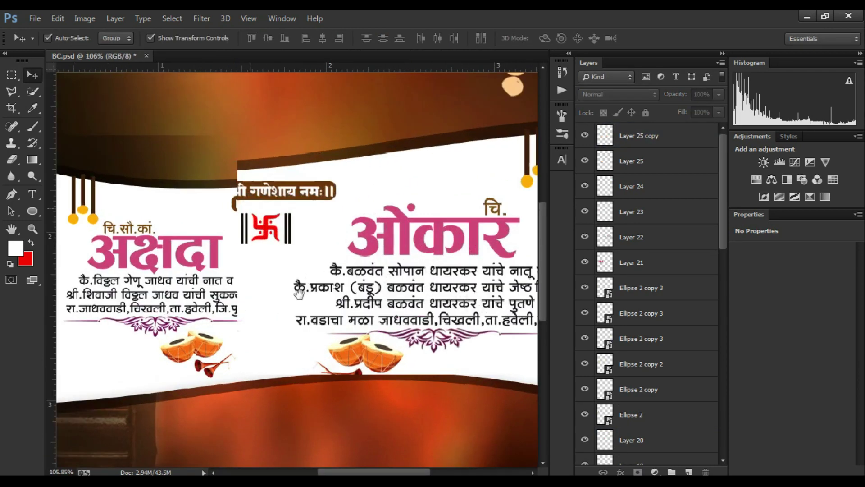
scroll(249, 255, up, 2)
drag(424, 256, 448, 260)
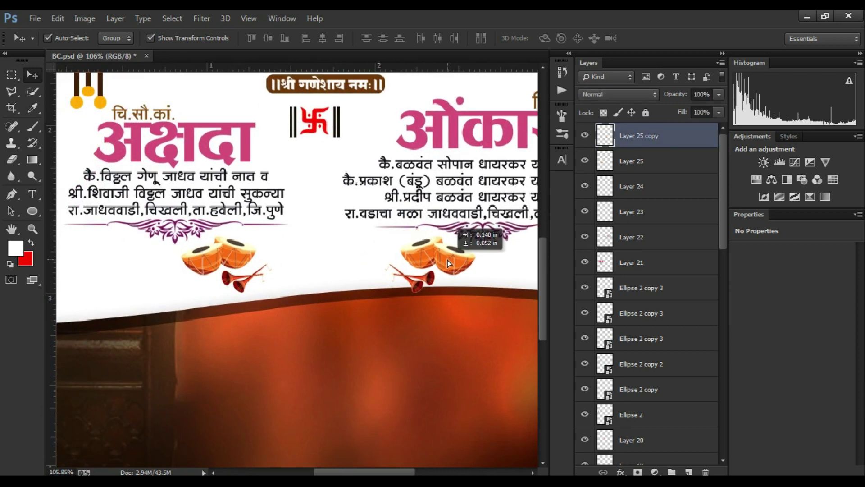
drag(235, 256, 217, 256)
scroll(279, 236, down, 3)
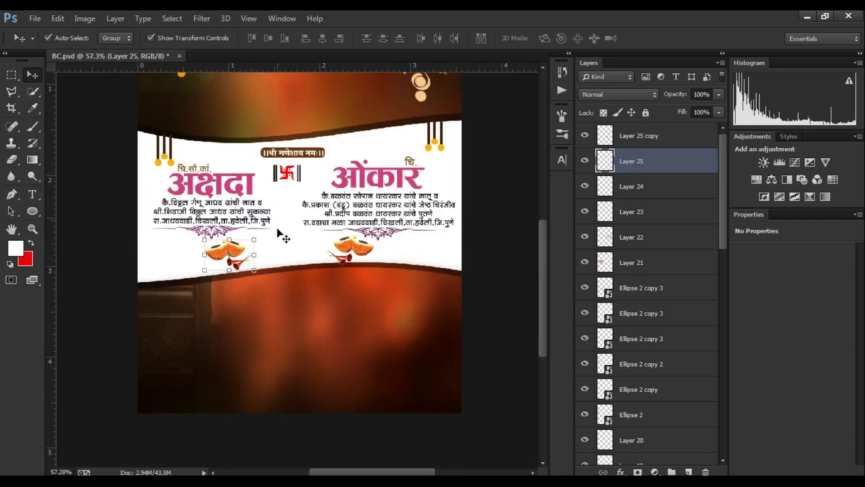
key(ctrl+o)
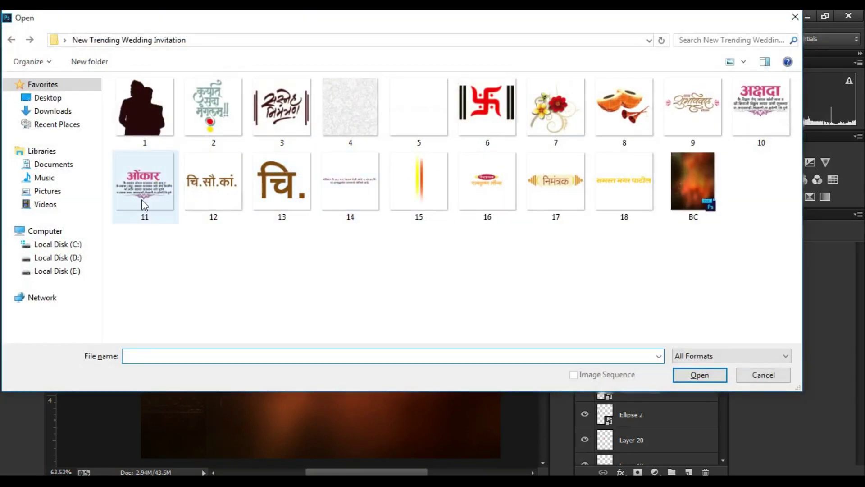
- Open 7.png, drag the flower spray into BC.psd, and close 7.png
click(538, 118)
double_click(539, 118)
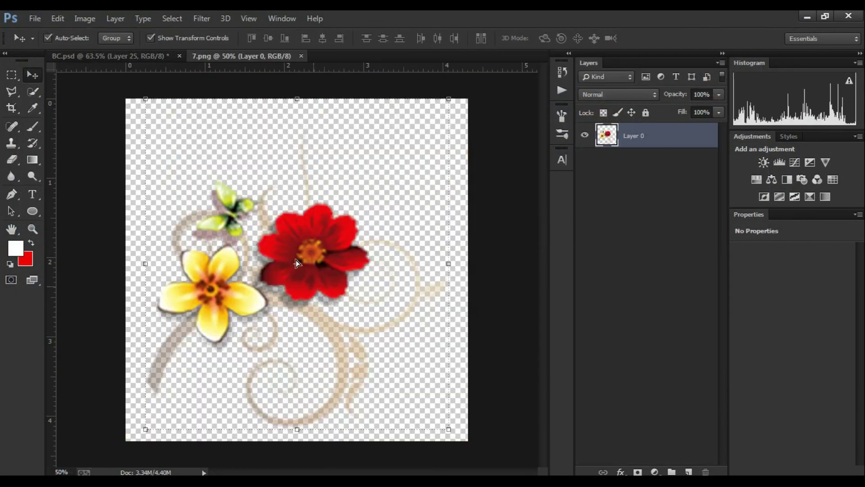
mouse_move(310, 315)
mouse_down()
mouse_move(212, 281)
mouse_move(169, 48)
mouse_move(186, 288)
mouse_up()
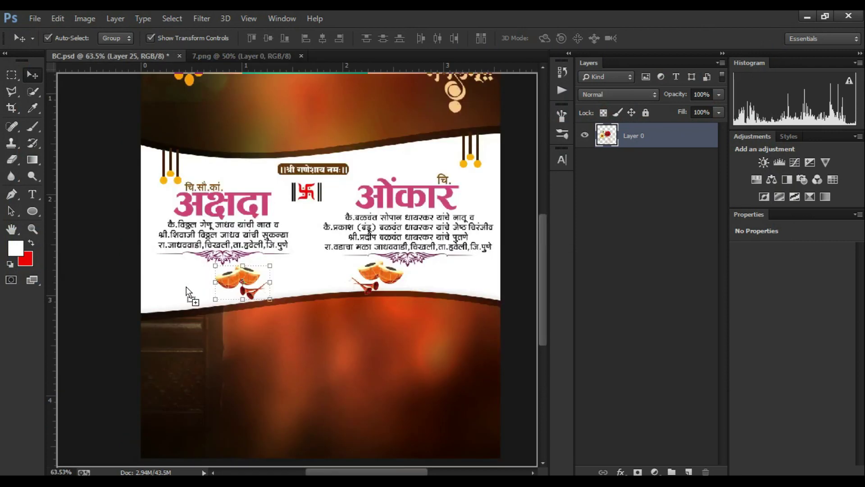
click(301, 56)
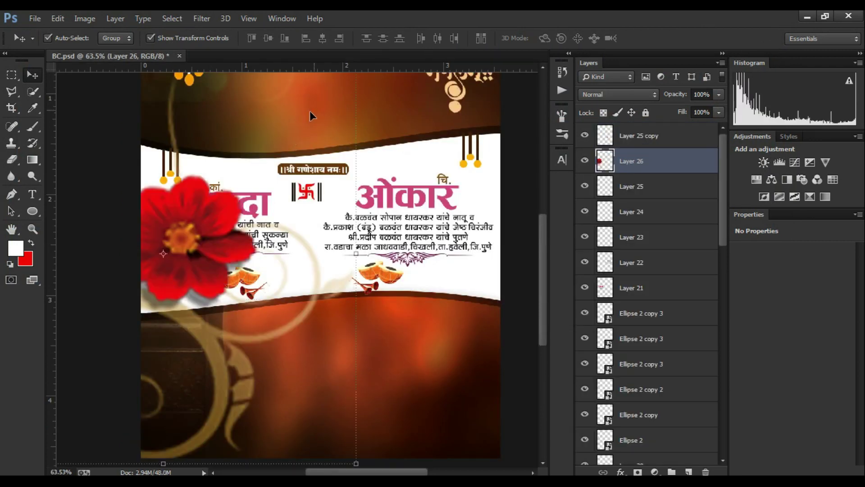
- Scale the flower spray to about 15% at the white band's left edge, beside the bride's drums
scroll(320, 135, down, 3)
mouse_move(317, 164)
mouse_down()
mouse_move(141, 358)
mouse_move(224, 306)
mouse_move(224, 316)
mouse_up()
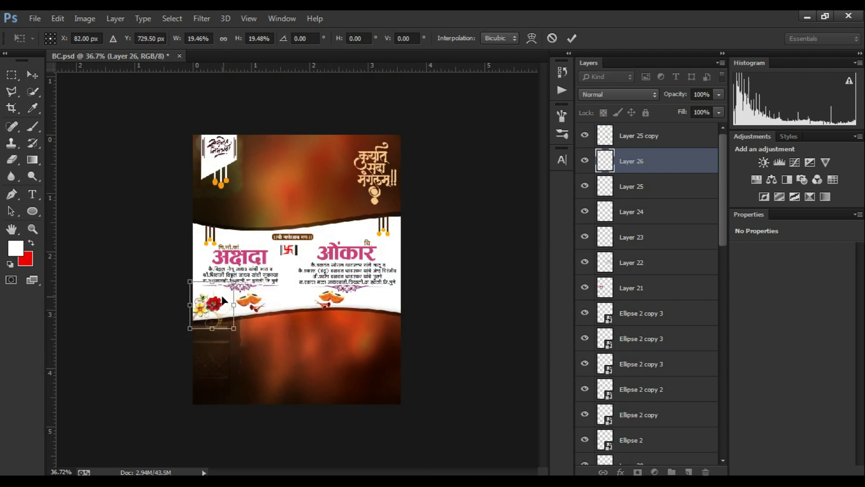
scroll(224, 301, up, 5)
drag(285, 225, 285, 215)
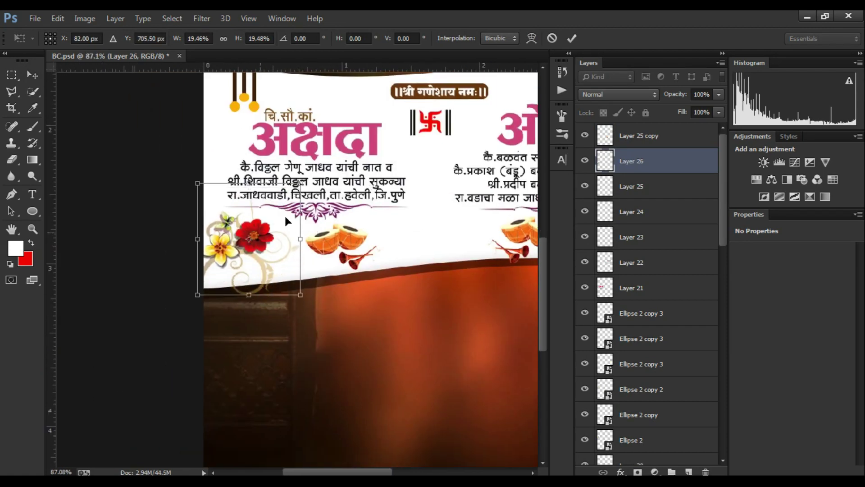
drag(296, 186, 279, 205)
drag(250, 247, 257, 255)
key(Return)
scroll(180, 208, down, 2)
- Open 1.png and drag the couple silhouette into BC.psd
scroll(180, 208, down, 2)
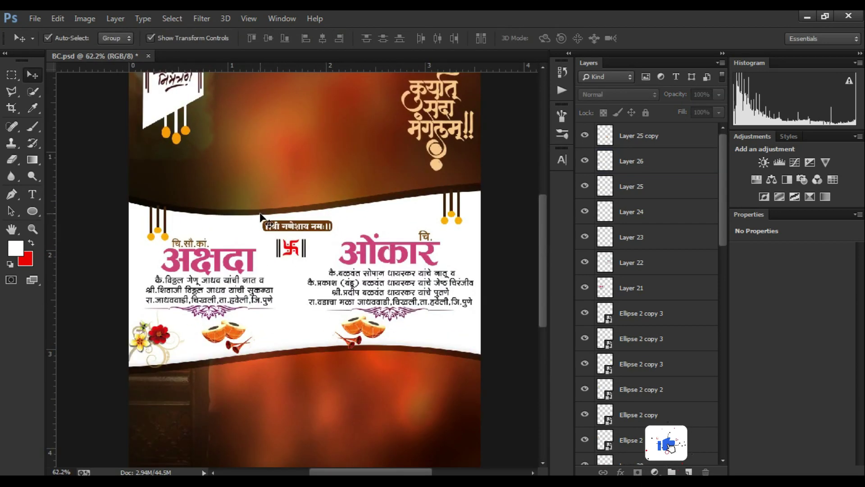
key(ctrl+o)
double_click(155, 130)
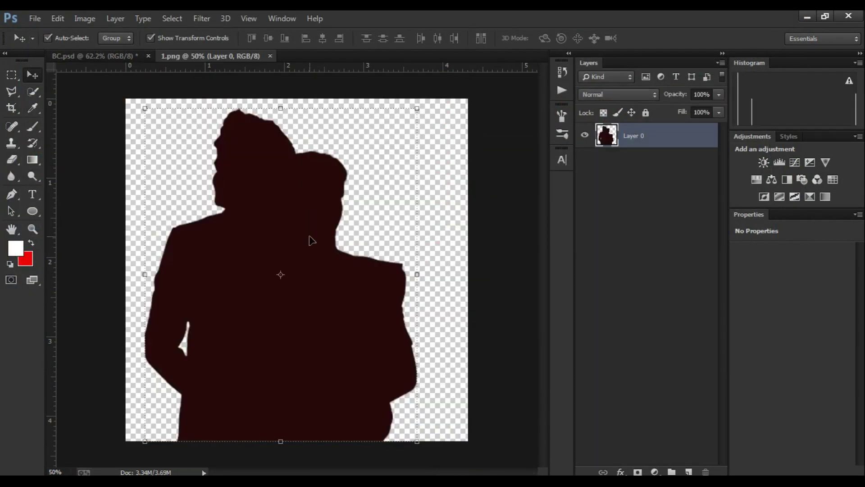
drag(311, 240, 289, 182)
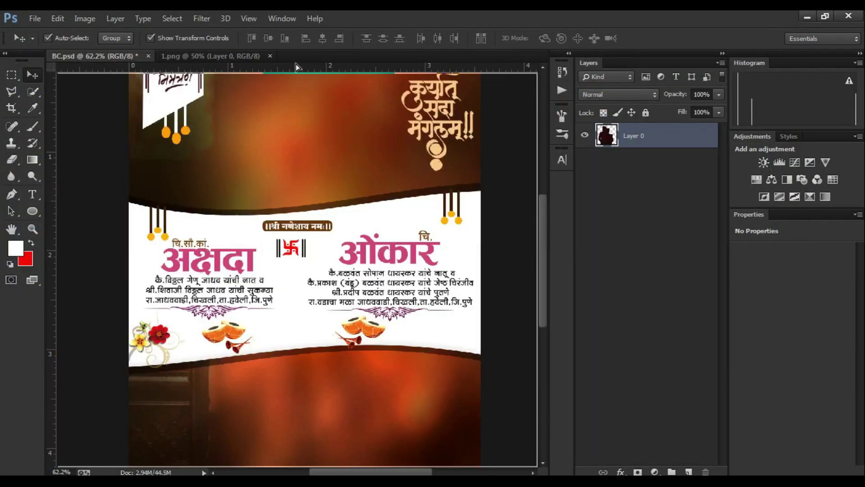
drag(286, 58, 294, 55)
- Scale the silhouette to about 49% and place it above the couple's names
scroll(266, 156, down, 3)
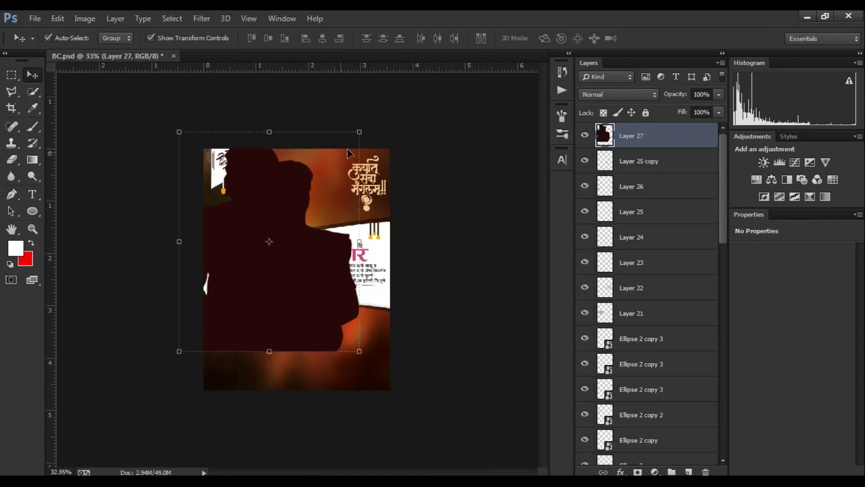
key(ctrl+t)
mouse_move(343, 133)
mouse_down()
mouse_move(241, 235)
mouse_move(350, 184)
mouse_up()
drag(360, 132, 266, 245)
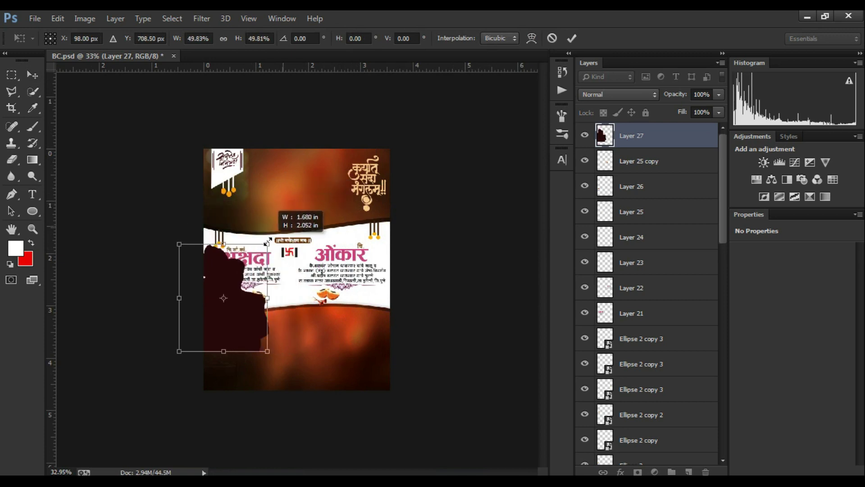
drag(250, 279, 304, 189)
click(571, 38)
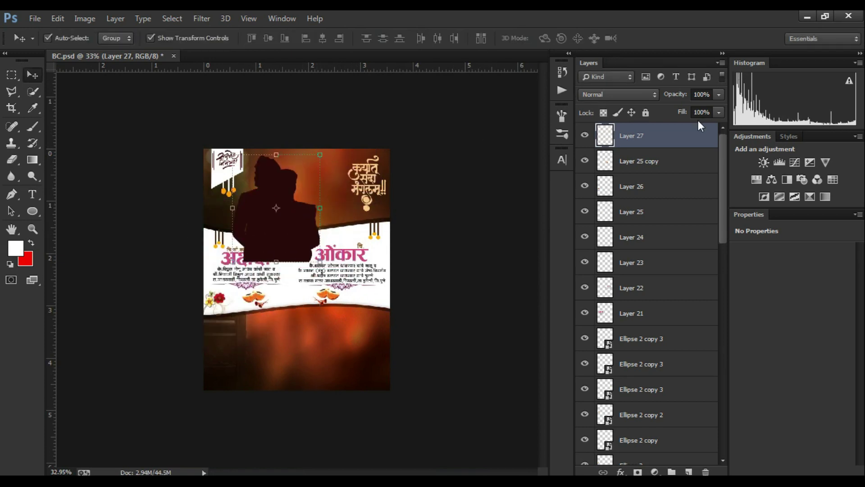
- Reorder the Layers panel, moving the silhouette and Ellipse 2 copy 2 lower in the stack
drag(644, 135, 676, 402)
click(666, 414)
scroll(656, 228, down, 3)
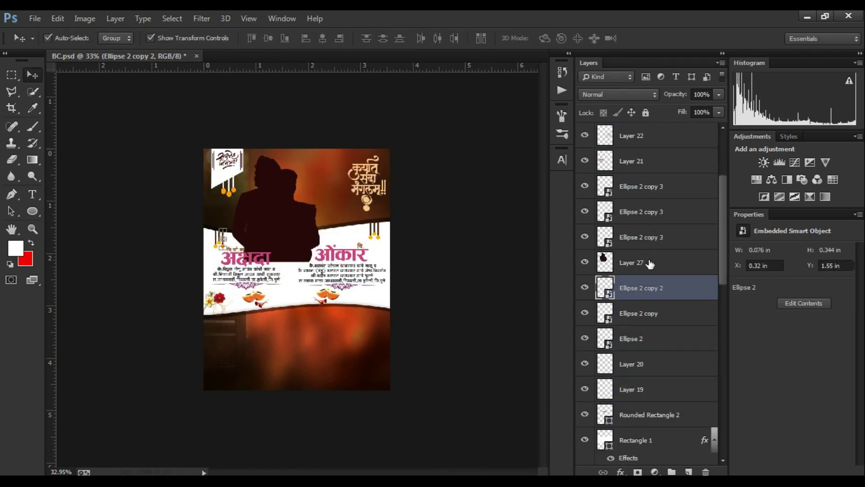
mouse_move(682, 299)
mouse_down()
mouse_move(676, 291)
mouse_move(675, 383)
mouse_up()
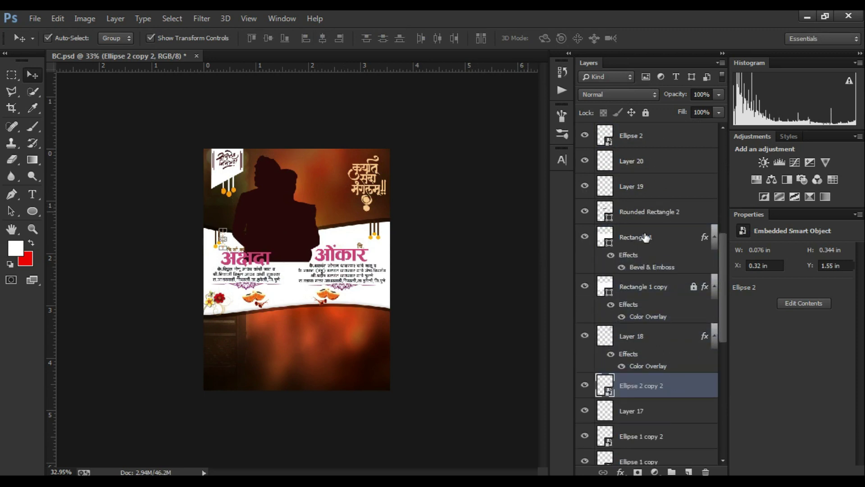
scroll(646, 237, down, 4)
drag(676, 199, 675, 420)
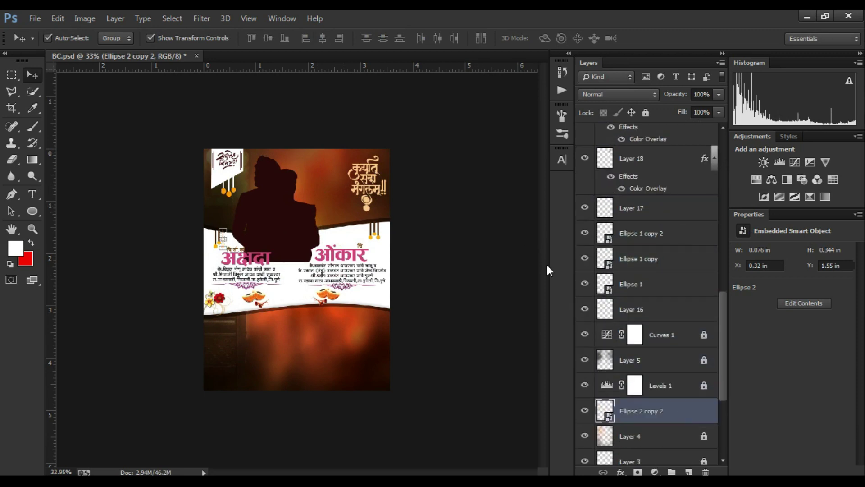
scroll(649, 217, down, 4)
drag(674, 251, 673, 356)
scroll(301, 225, up, 2)
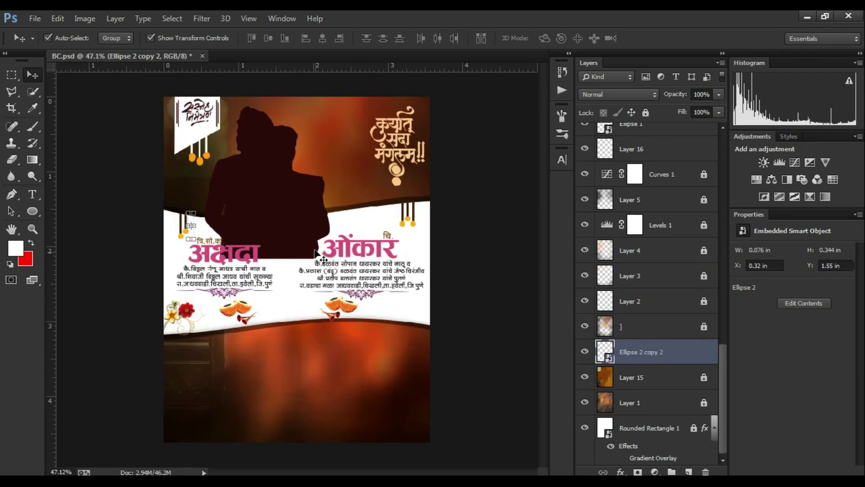
scroll(285, 279, up, 2)
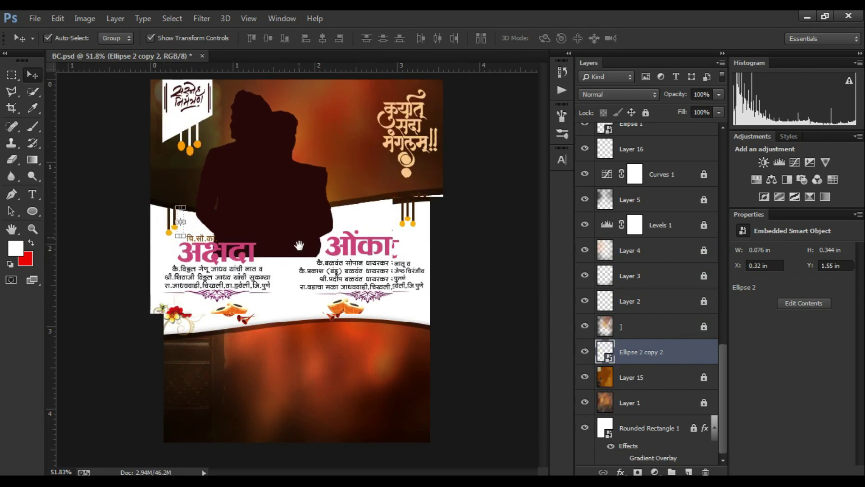
scroll(284, 279, up, 1)
- Put the silhouette layer beneath the white banner and shift it slightly lower
drag(280, 223, 301, 179)
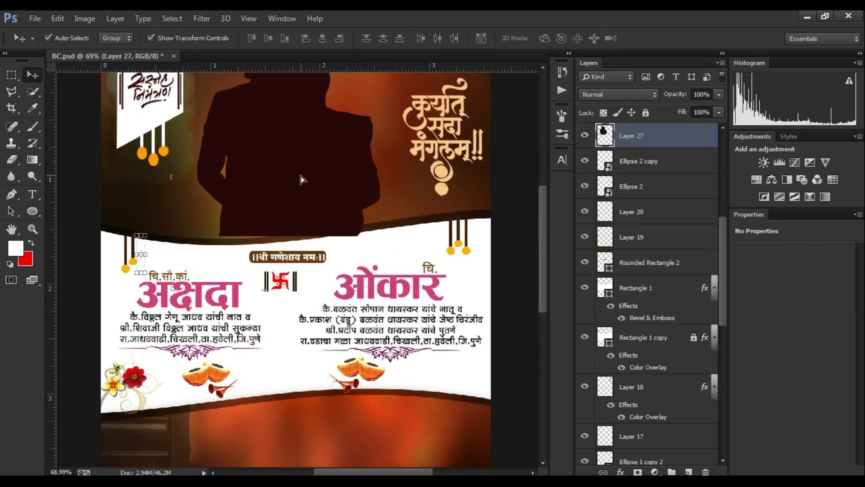
scroll(301, 183, down, 1)
scroll(353, 198, down, 2)
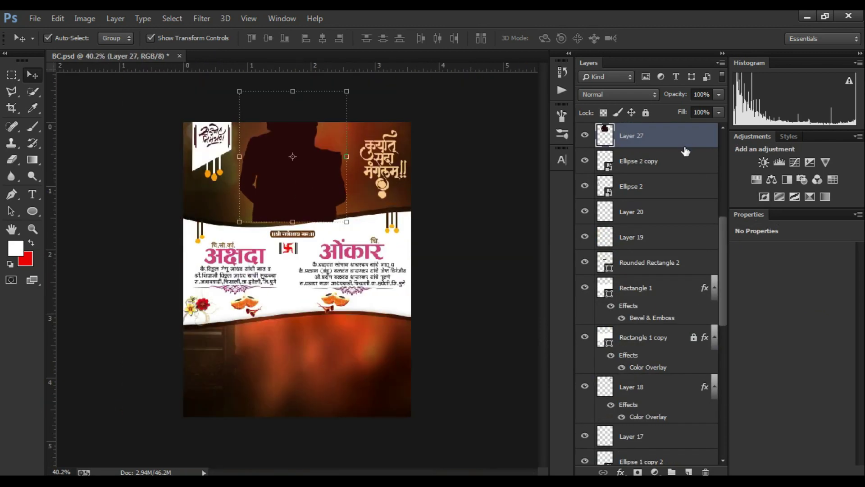
drag(668, 134, 660, 369)
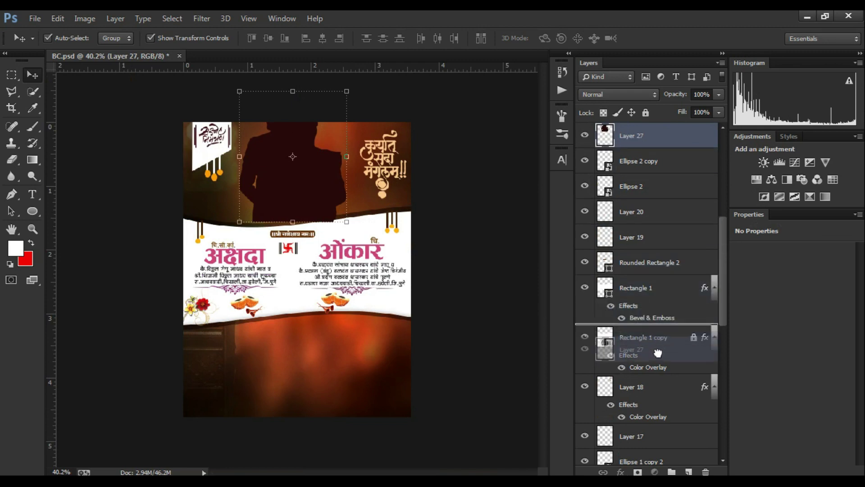
drag(306, 182, 307, 200)
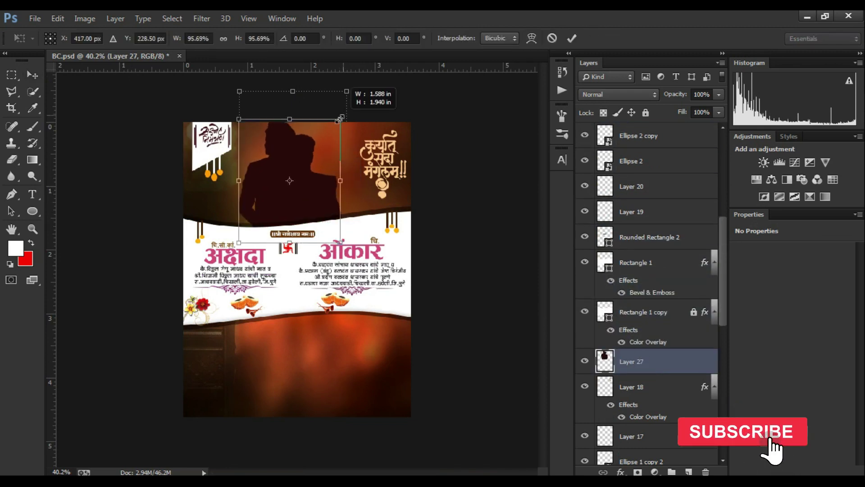
- Shrink the silhouette slightly, to about 96%
drag(345, 111, 337, 122)
click(572, 38)
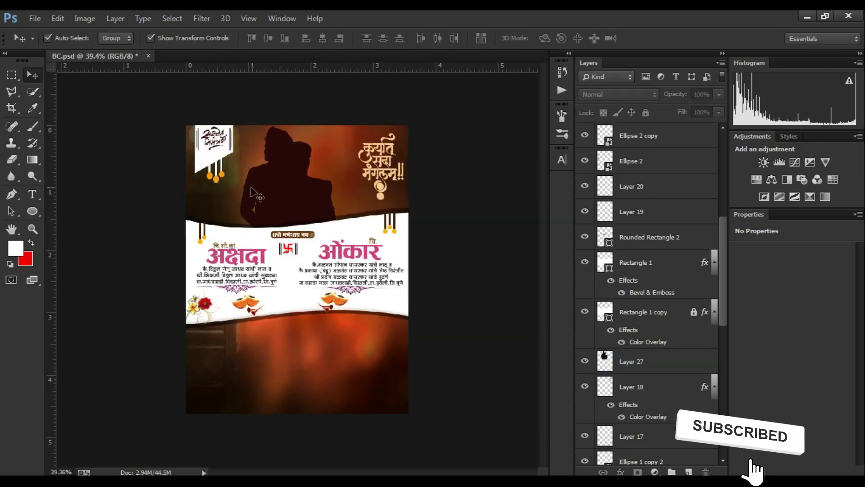
scroll(270, 226, up, 3)
scroll(295, 226, down, 5)
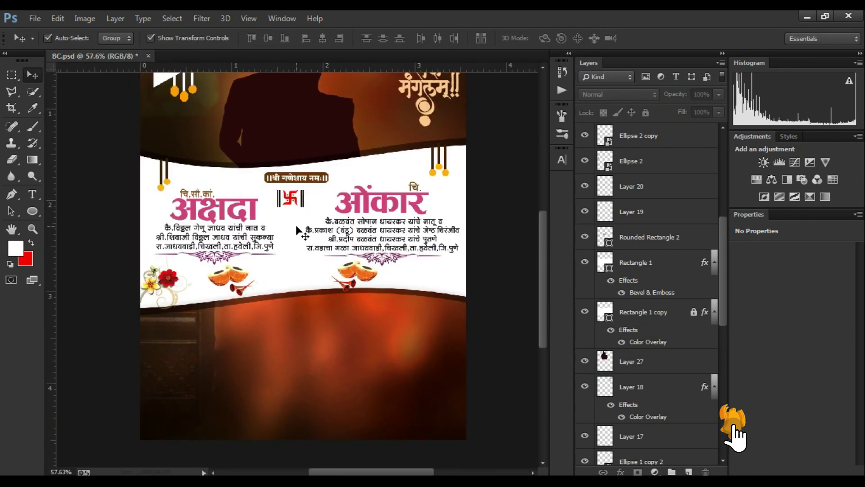
key(ctrl+o)
- Bring the Shubh Vivah calligraphy from 9.png into BC.psd as a layer and close 9.png
key(Escape)
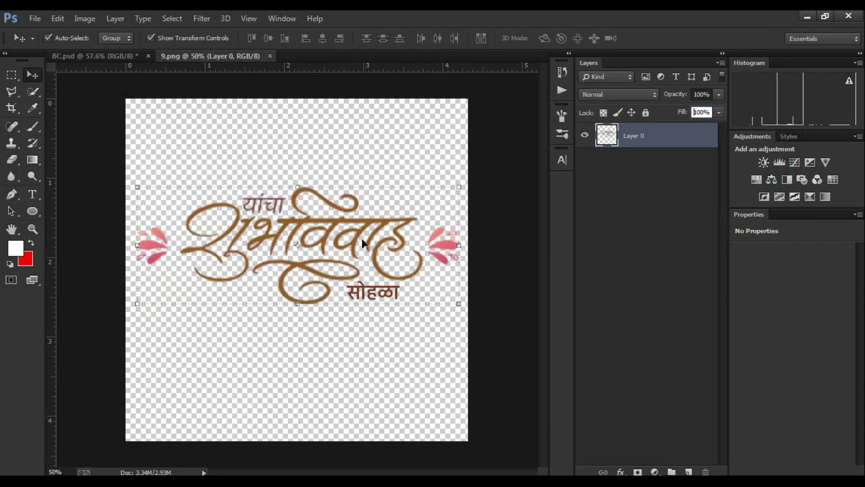
drag(355, 256, 297, 263)
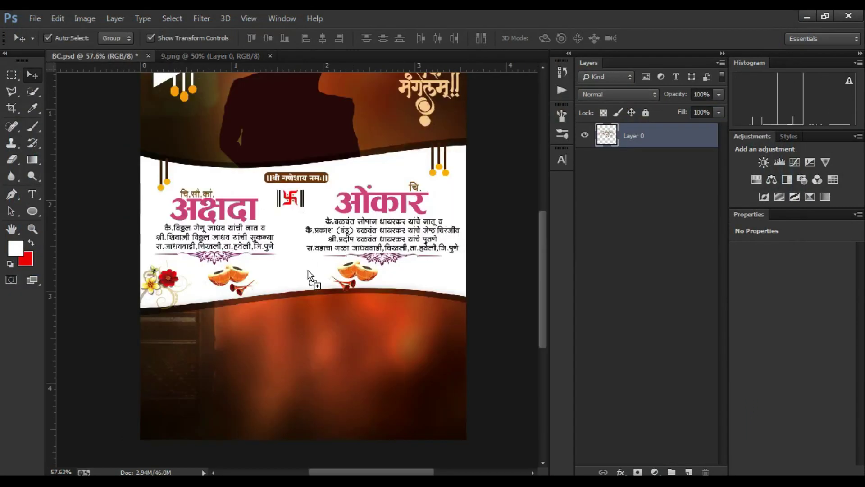
drag(275, 176, 275, 177)
key(ctrl+minus)
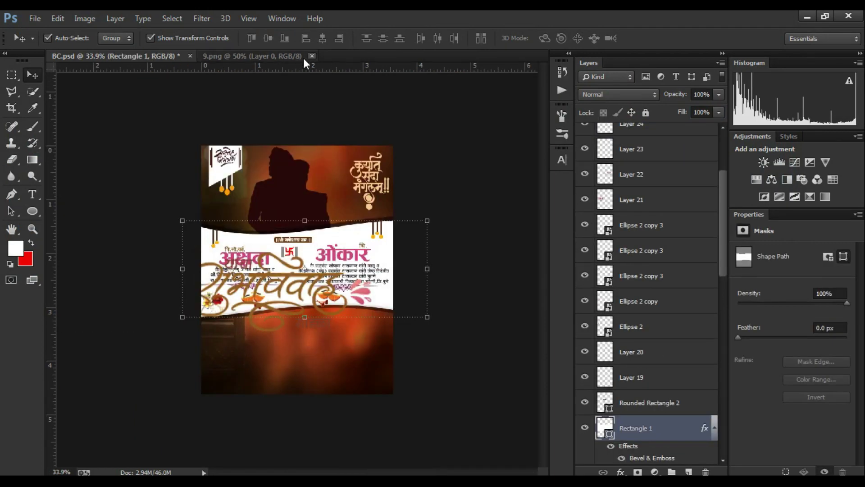
scroll(305, 117, up, 2)
scroll(305, 117, up, 4)
- Scale the Shubh Vivah calligraphy to about 35% and centre it on the white banner
key(ctrl+t)
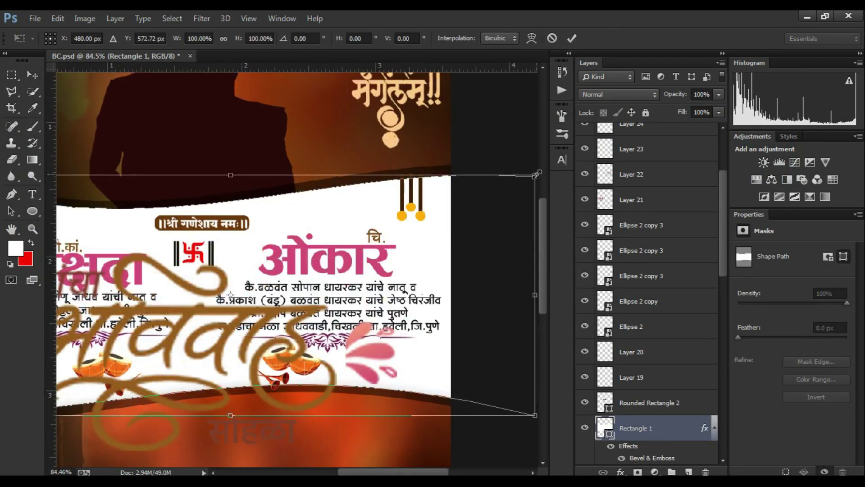
key(Return)
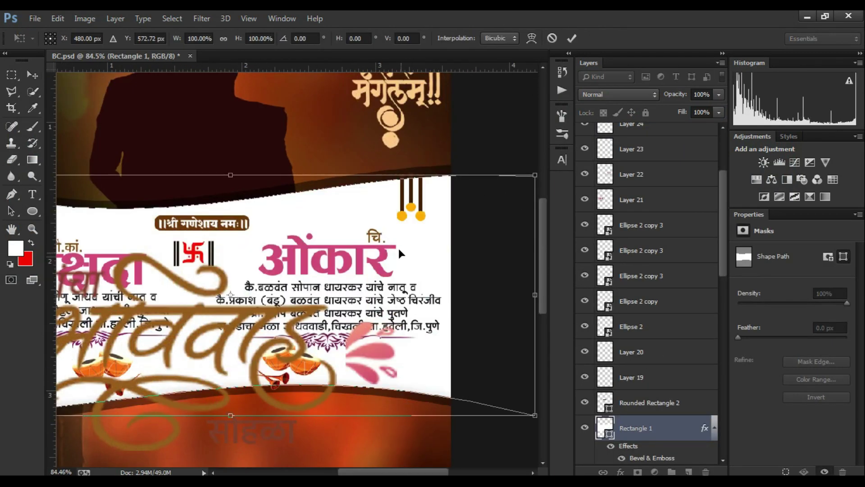
key(ctrl+0)
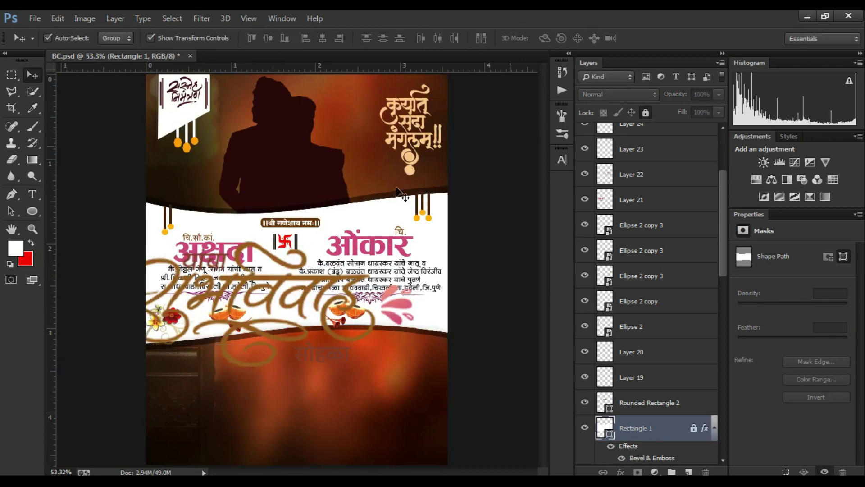
scroll(289, 230, up, 2)
click(391, 251)
drag(461, 239, 168, 345)
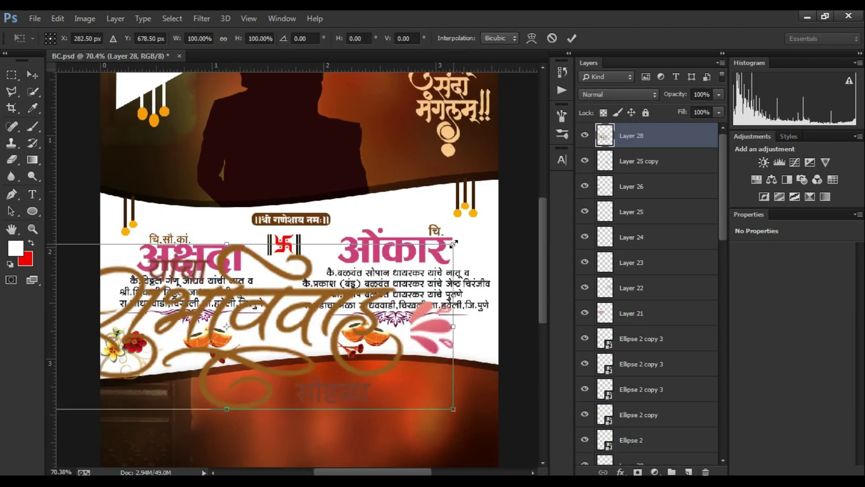
mouse_move(143, 379)
mouse_down()
mouse_move(340, 326)
mouse_move(324, 341)
mouse_up()
scroll(320, 344, up, 1)
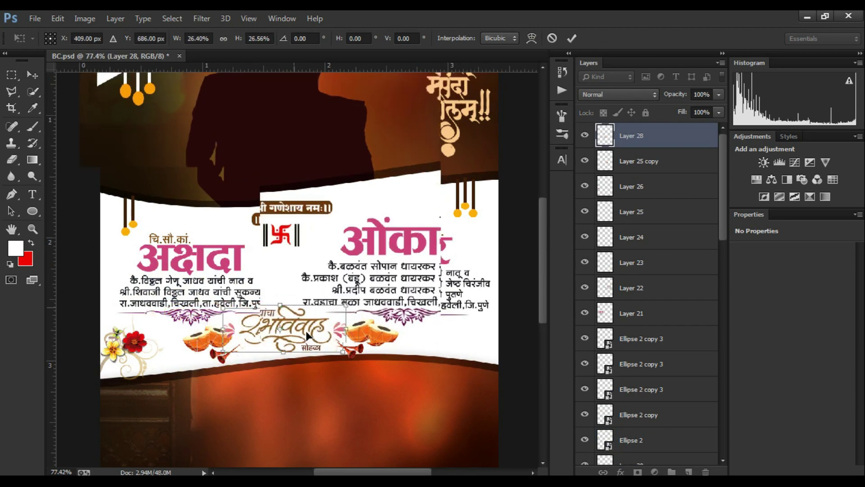
scroll(307, 327, up, 2)
key(Return)
- Bring up the Open dialog to pick file 15
scroll(307, 323, down, 3)
scroll(360, 271, down, 2)
scroll(307, 293, up, 3)
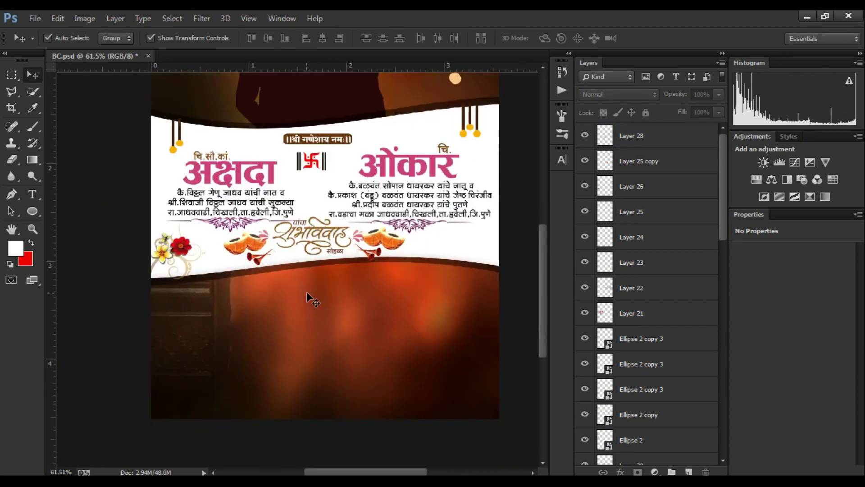
key(ctrl+o)
- Open 15.png, drag the colour strips into BC.psd, and close 15.png
click(431, 168)
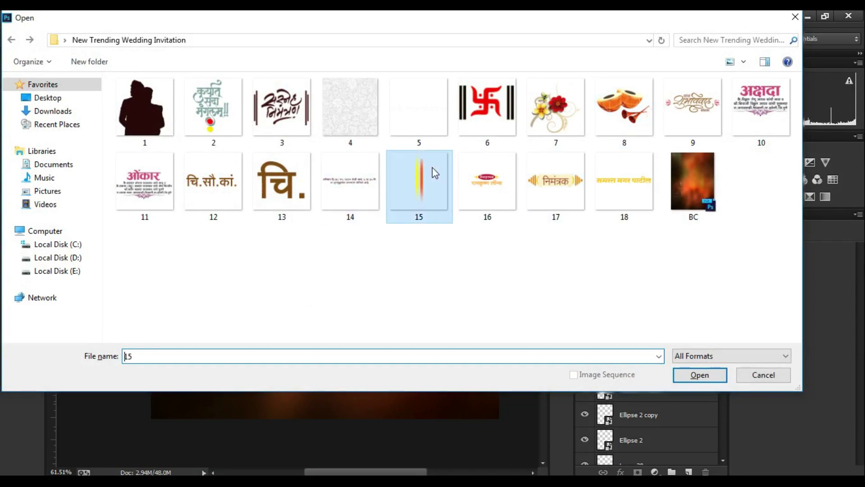
double_click(431, 168)
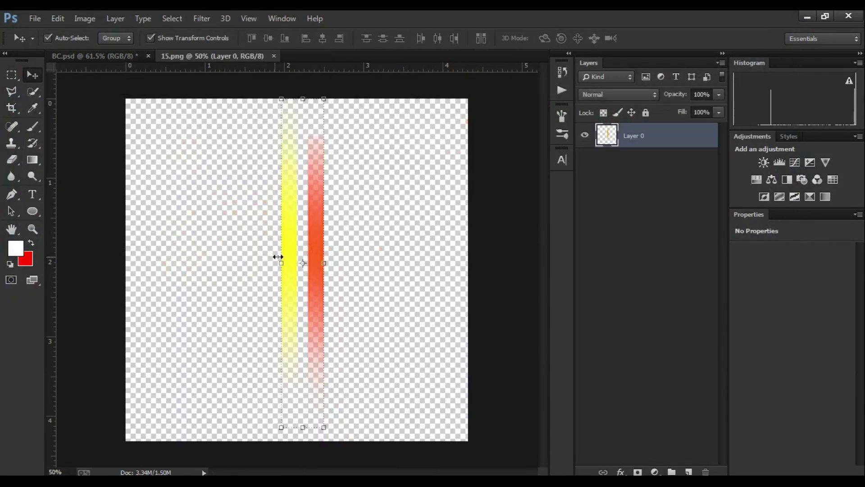
drag(280, 256, 194, 342)
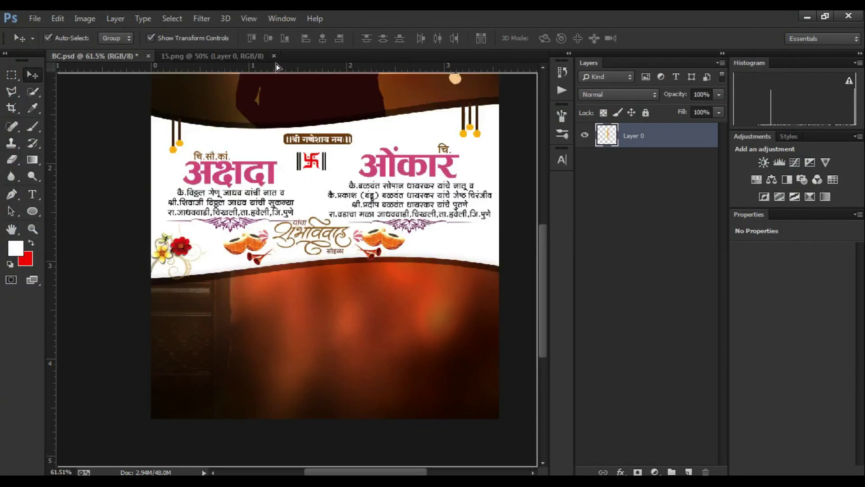
click(274, 55)
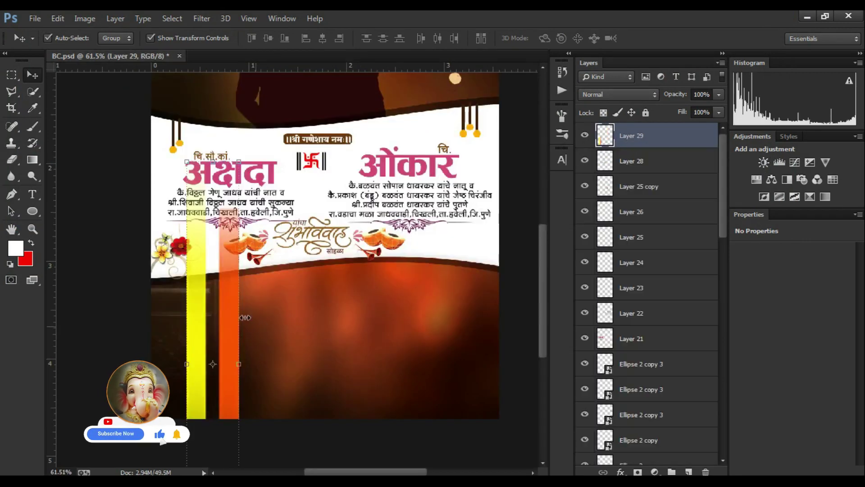
- Scale the light strips to about a third and place them at the lower left edge
key(ctrl+t)
drag(239, 161, 216, 342)
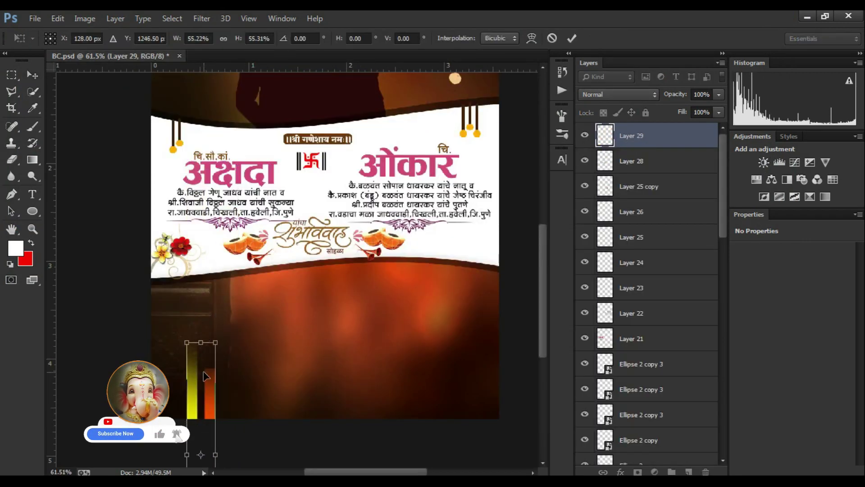
drag(205, 380, 216, 297)
scroll(215, 297, down, 2)
drag(235, 332, 231, 372)
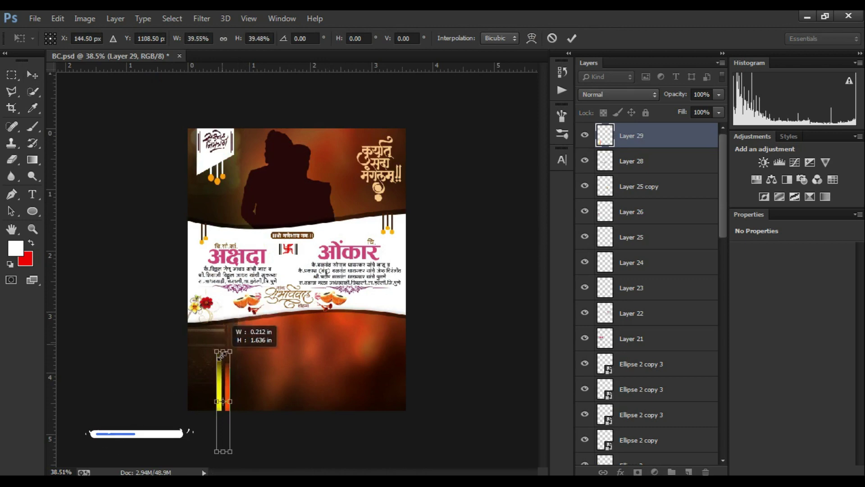
scroll(231, 372, up, 2)
drag(245, 333, 272, 203)
drag(237, 282, 215, 213)
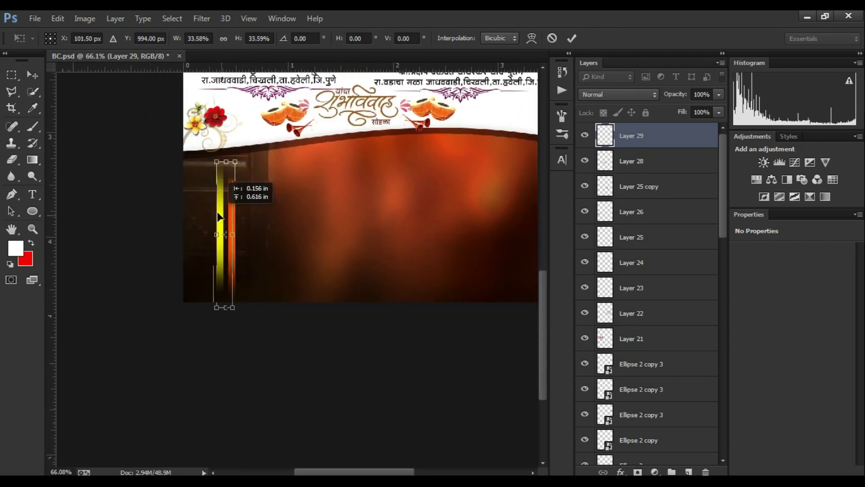
key(Return)
- Place a copy of the light strips at the lower right edge
mouse_move(324, 234)
mouse_down()
mouse_move(227, 261)
mouse_move(421, 233)
mouse_up()
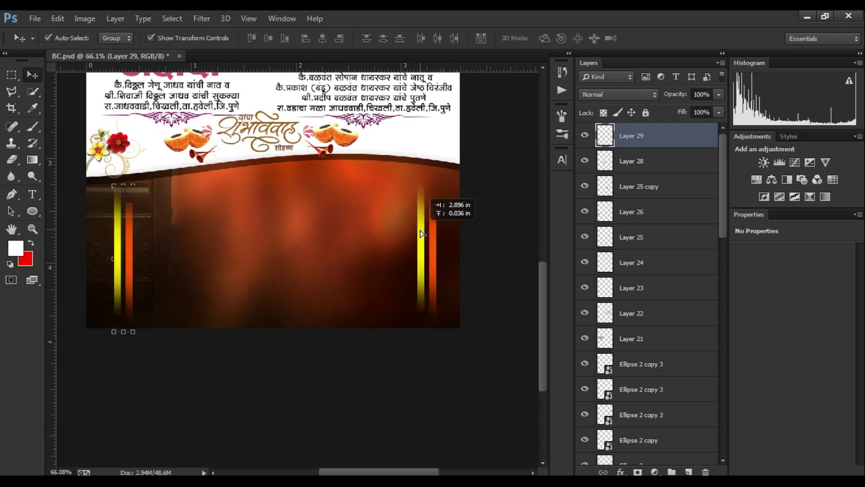
scroll(433, 221, down, 3)
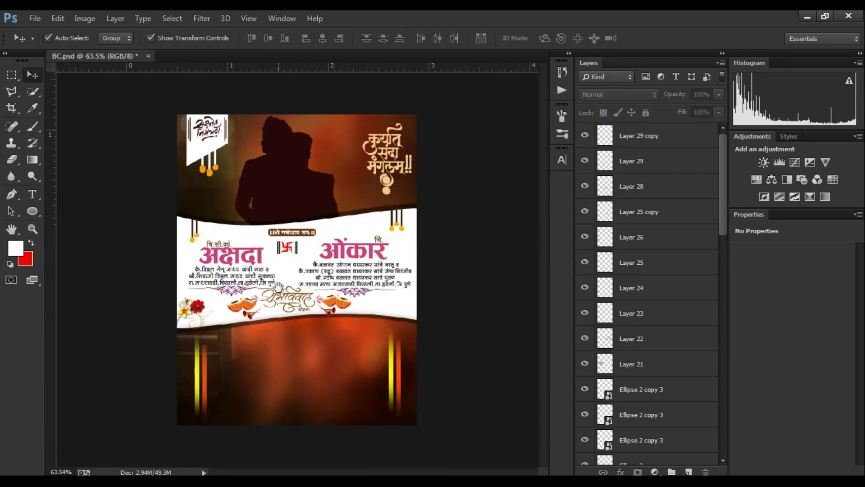
scroll(262, 230, up, 4)
- Draw a wide rectangle in the dark lower area with dark brown #412304 fill at 77% opacity
right_click(36, 210)
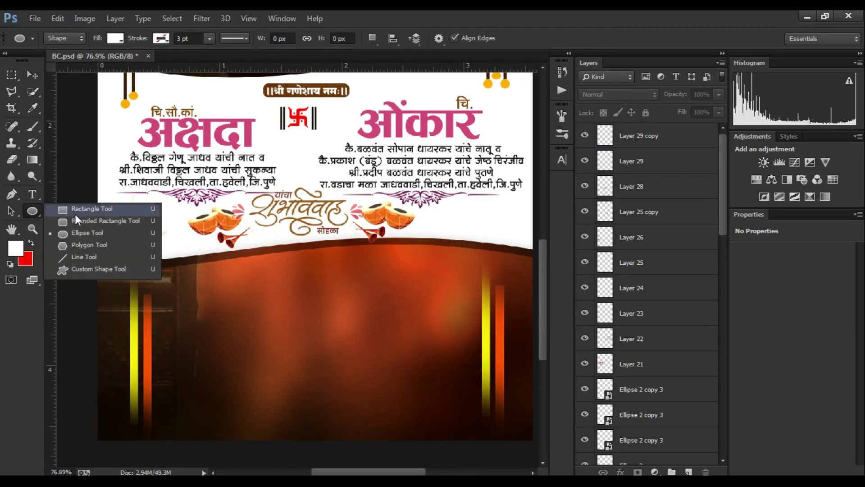
click(85, 208)
drag(233, 283, 437, 316)
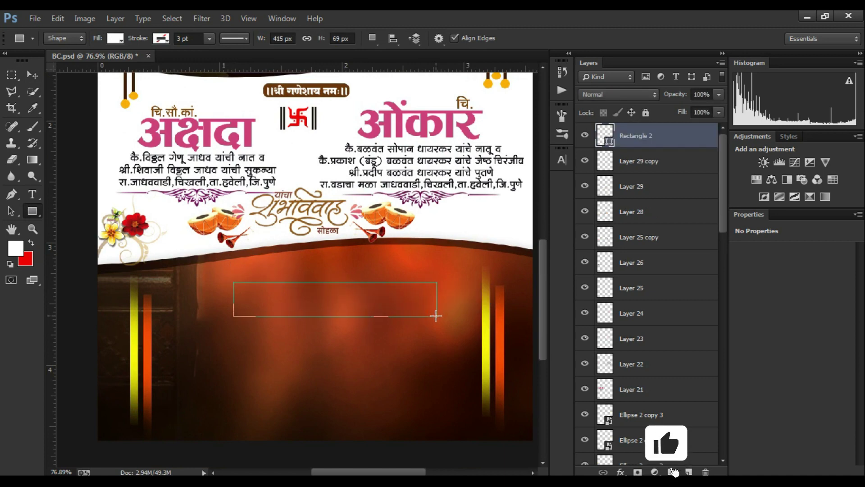
double_click(609, 141)
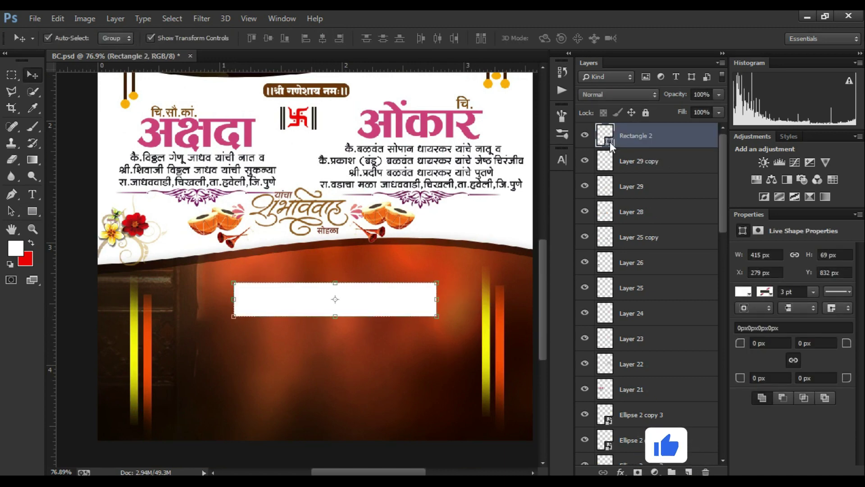
click(680, 247)
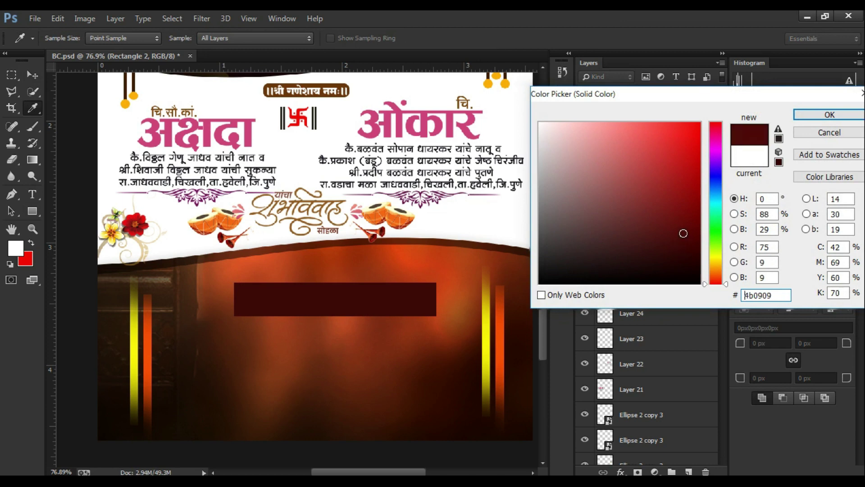
drag(715, 260, 715, 270)
click(692, 243)
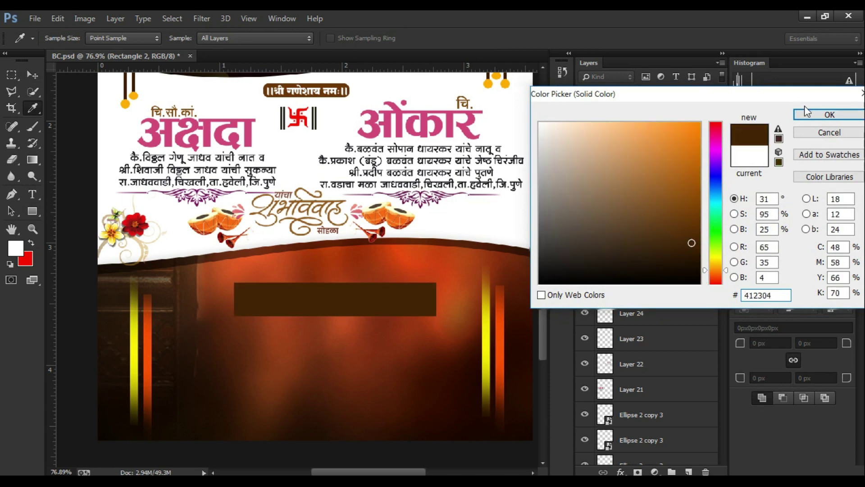
click(829, 115)
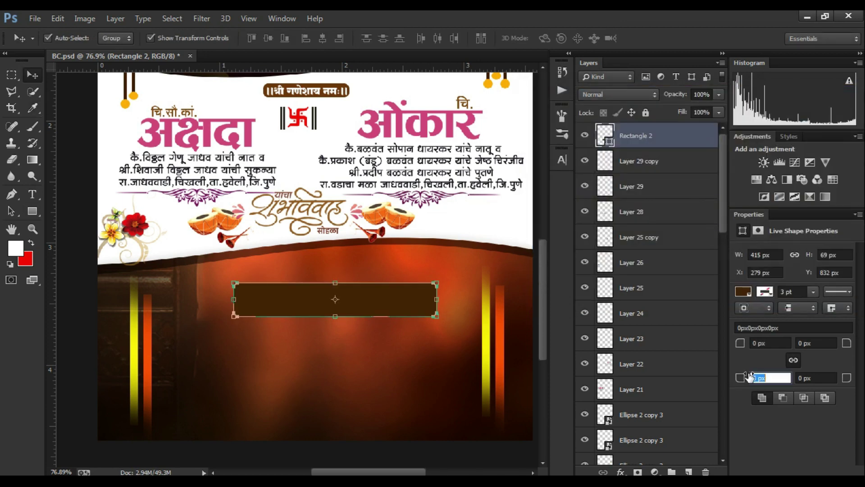
drag(671, 95, 659, 94)
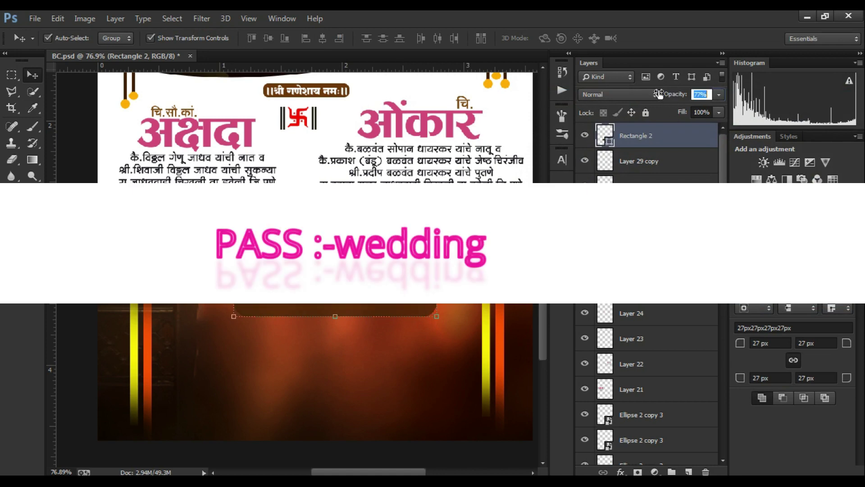
- Bring the date text from 14.png into the invitation and give it a white Color Overlay
scroll(487, 151, down, 3)
scroll(302, 159, up, 4)
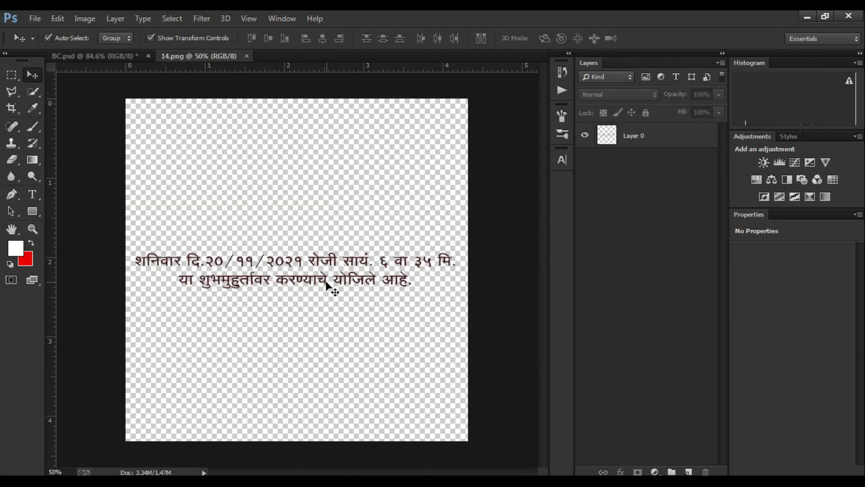
drag(326, 281, 342, 261)
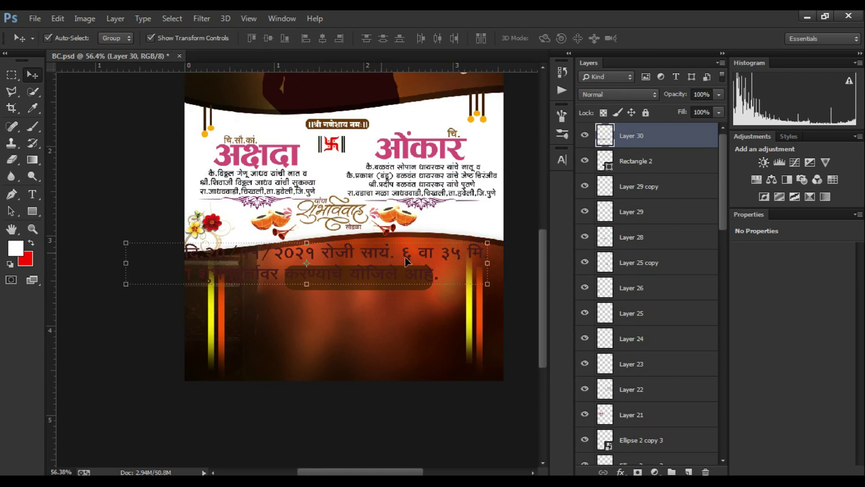
double_click(661, 134)
click(498, 238)
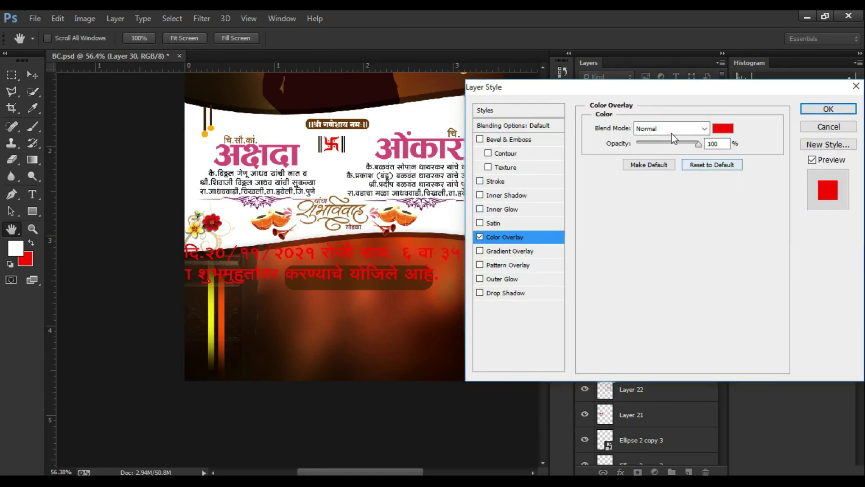
click(722, 128)
click(828, 112)
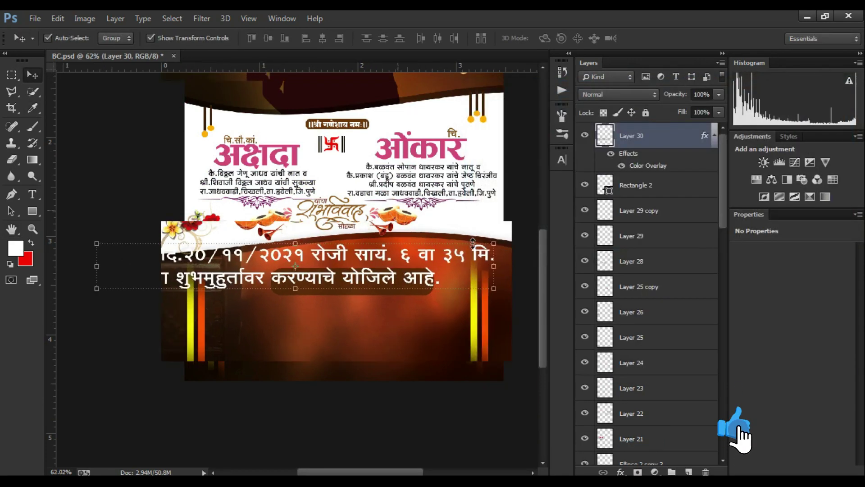
- Shrink the date text and place it inside the dark banner
key(ctrl+t)
mouse_move(496, 291)
mouse_down()
mouse_move(272, 289)
mouse_move(420, 283)
mouse_up()
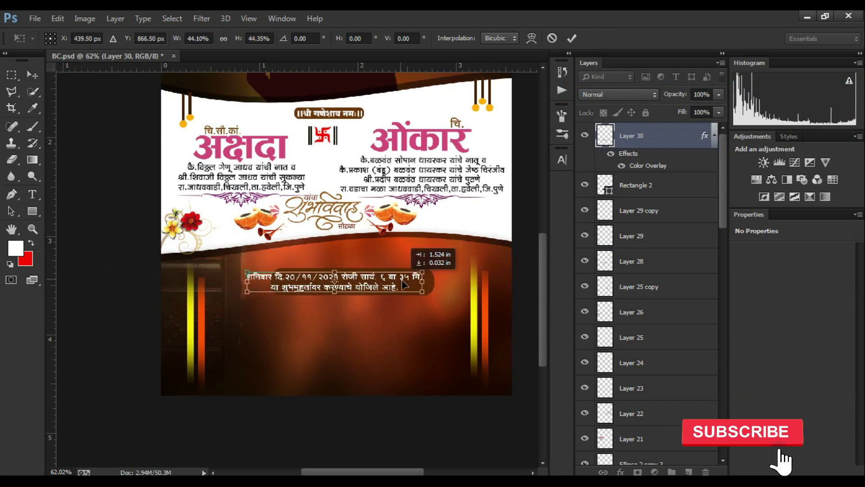
scroll(351, 283, up, 2)
drag(351, 282, 426, 279)
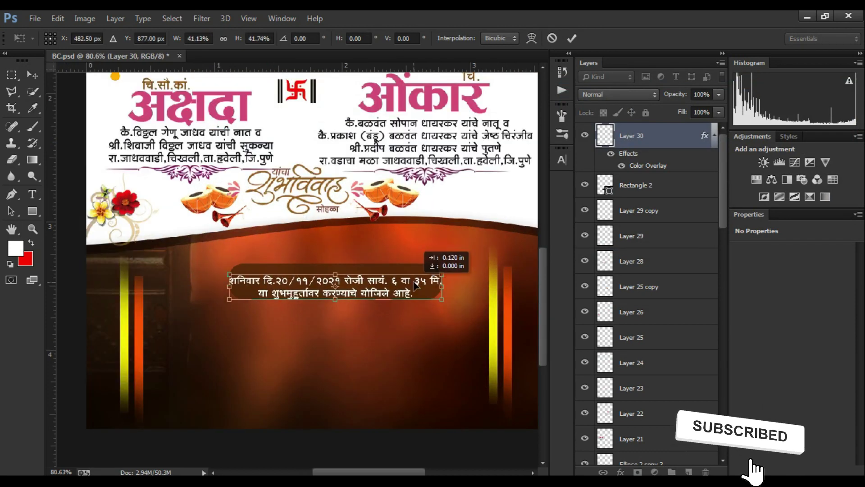
key(Return)
scroll(280, 293, down, 2)
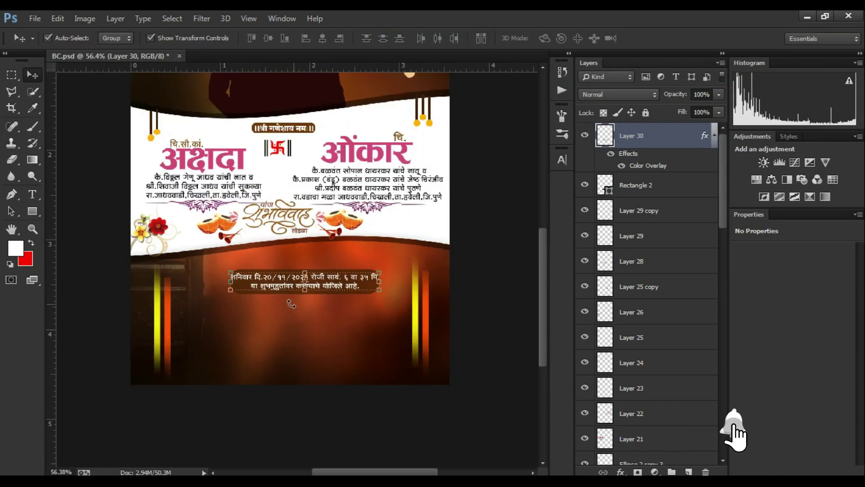
scroll(316, 293, up, 4)
scroll(317, 291, up, 1)
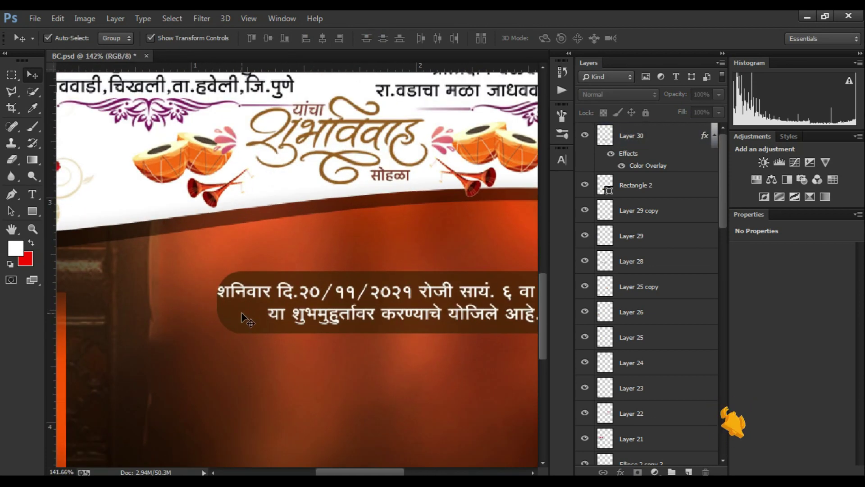
- Widen the dark rounded banner to fit the date text
click(243, 313)
key(ctrl+t)
drag(383, 304, 220, 305)
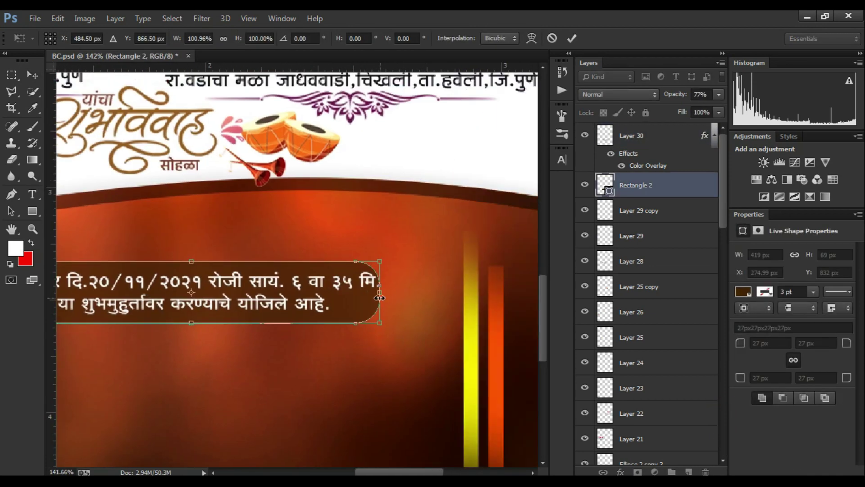
key(Return)
scroll(428, 121, down, 3)
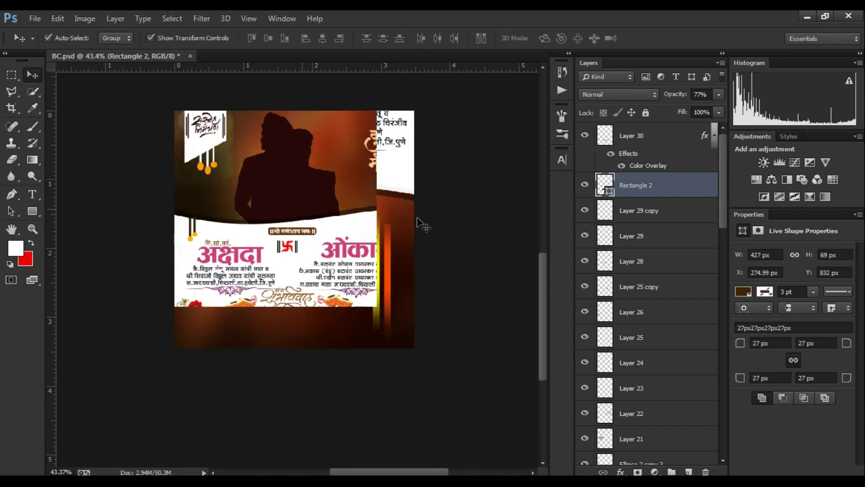
scroll(322, 271, up, 1)
scroll(322, 272, up, 1)
scroll(322, 271, up, 1)
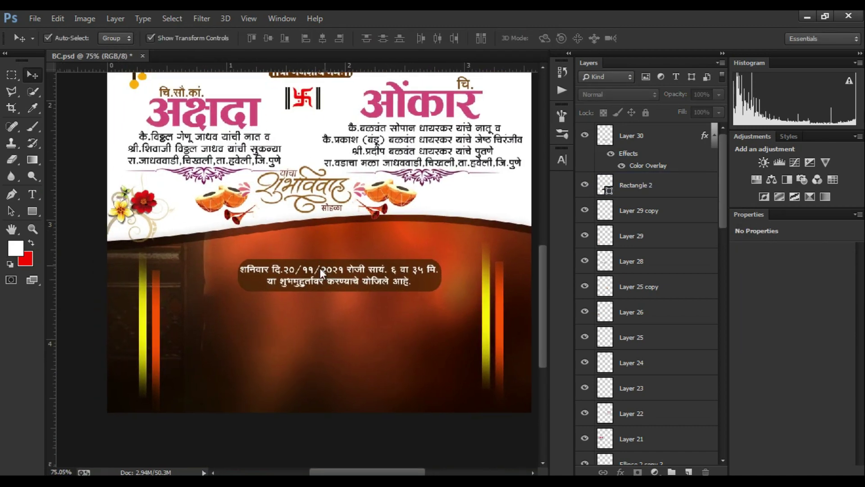
key(ctrl+o)
- Bring the venue details artwork (16.png) into BC.psd, scaled to about a third, under the date banner
double_click(500, 171)
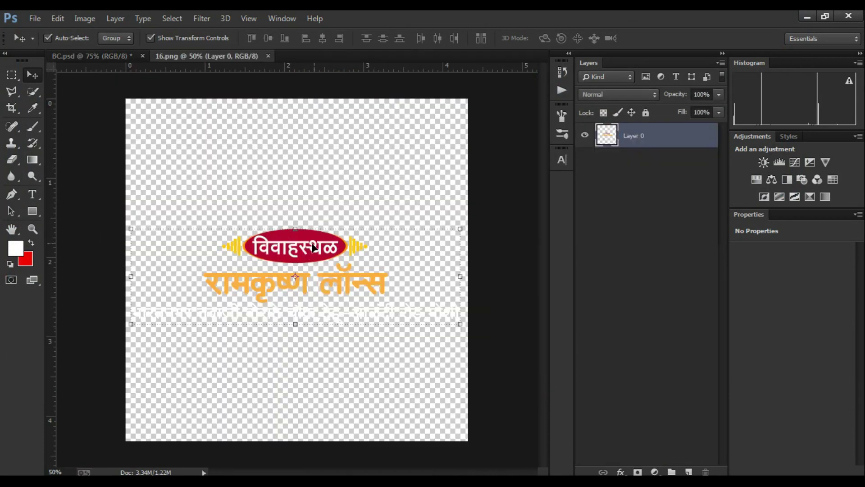
mouse_move(314, 248)
mouse_down()
mouse_move(126, 58)
mouse_move(291, 283)
mouse_up()
drag(262, 61, 270, 53)
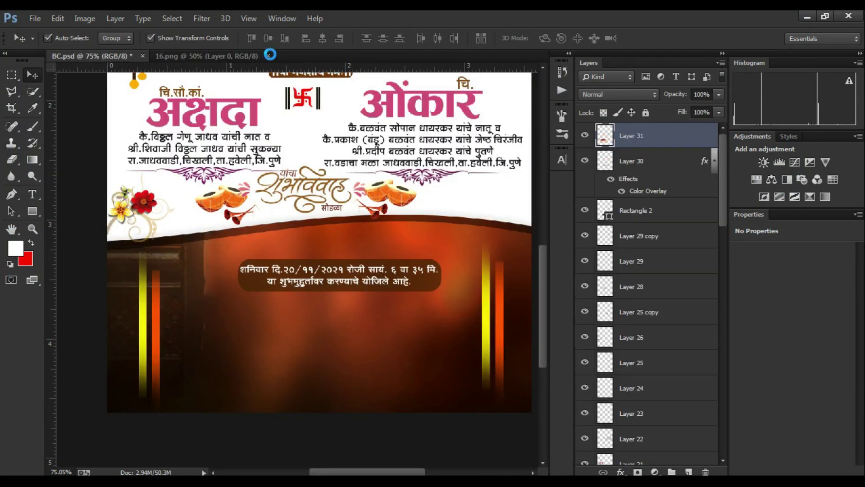
scroll(270, 162, down, 2)
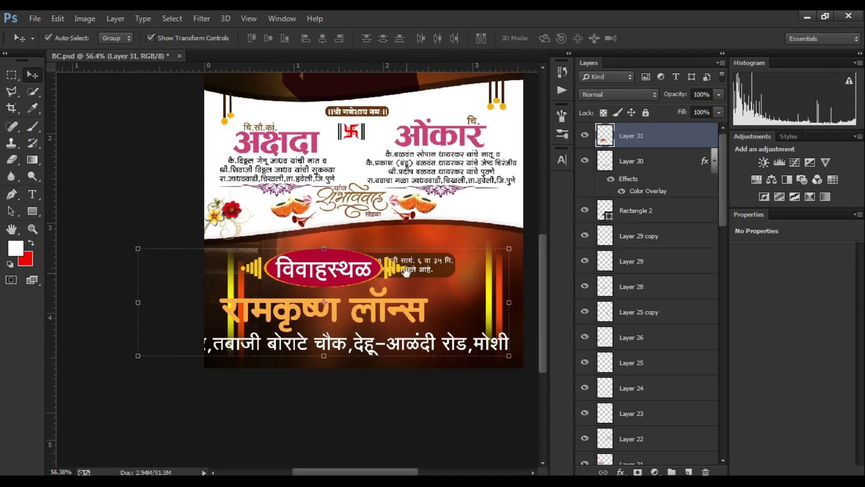
mouse_move(510, 248)
mouse_down()
mouse_move(272, 318)
mouse_move(410, 293)
mouse_up()
key(Return)
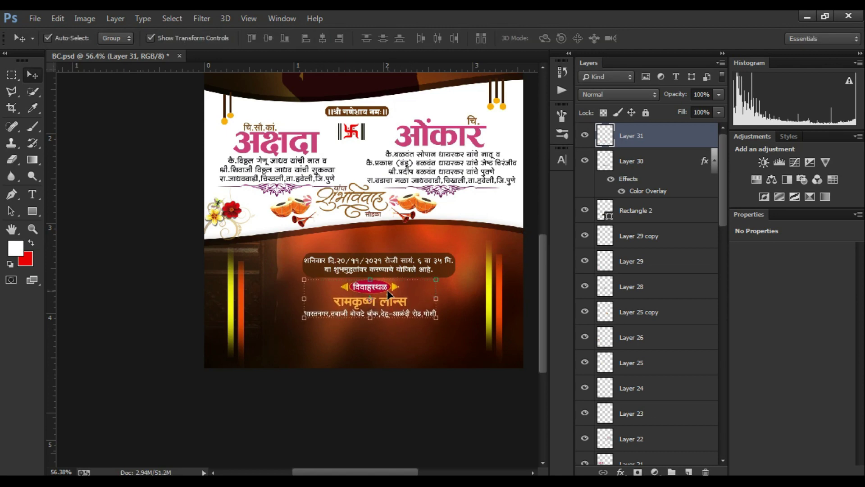
- Add the निमंत्रक label from 17.png, shrunk and placed under the address line
key(ctrl+o)
double_click(536, 193)
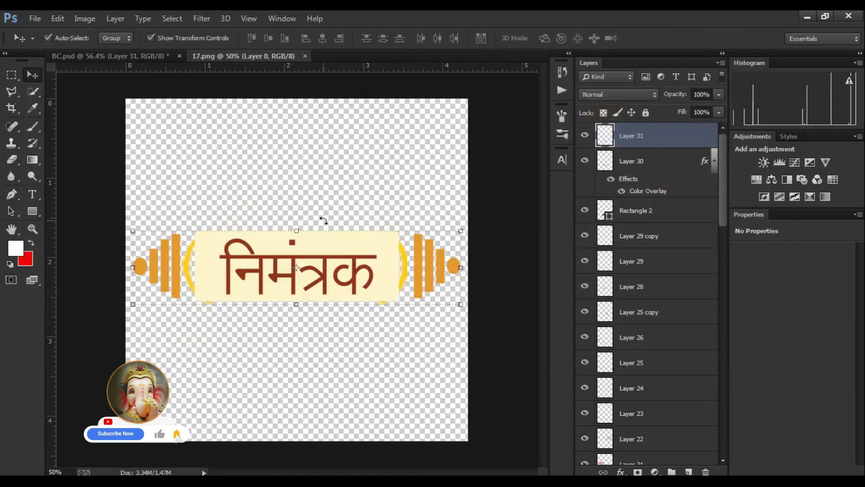
mouse_move(293, 238)
mouse_down()
mouse_move(149, 65)
mouse_move(289, 130)
mouse_up()
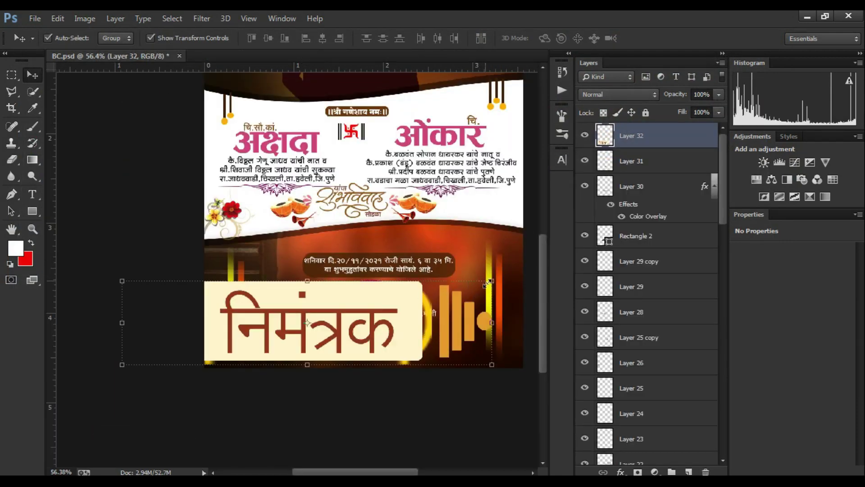
drag(488, 283, 360, 337)
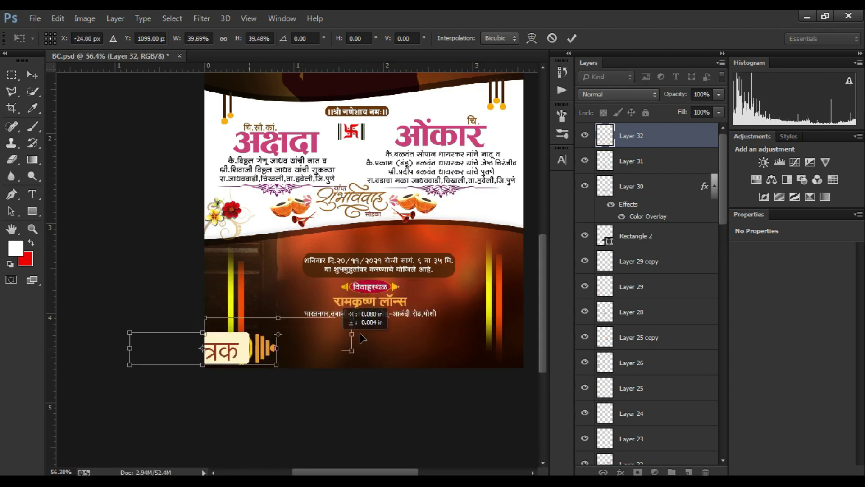
scroll(361, 337, up, 3)
scroll(360, 337, down, 1)
drag(343, 290, 227, 306)
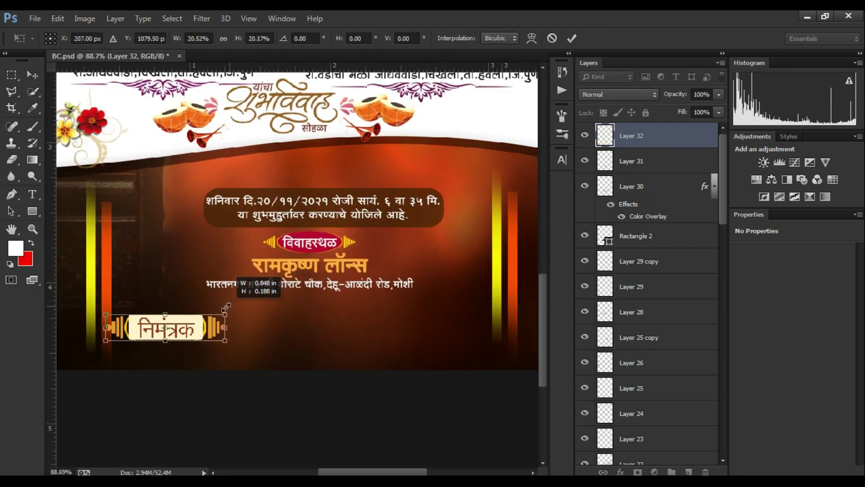
drag(181, 326, 338, 312)
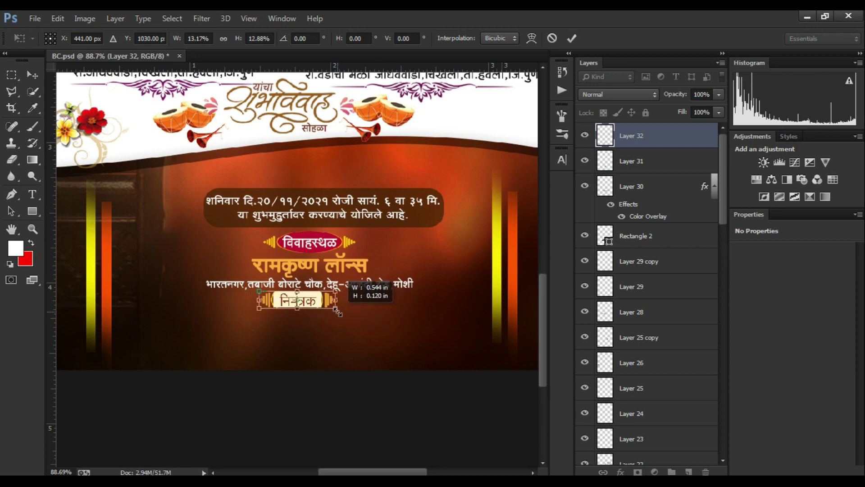
key(Return)
key(ctrl+0)
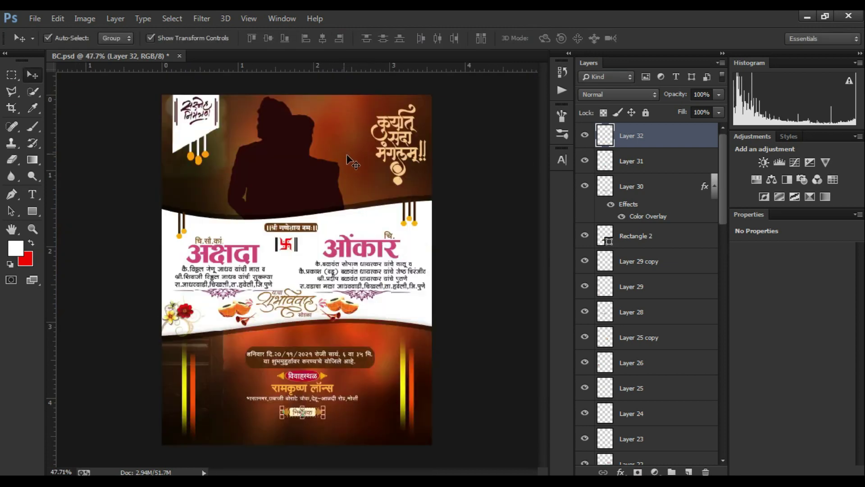
- Add the yellow invitee family name (18.png) as Layer 33, scaled and placed below निमंत्रक
key(ctrl+o)
key(Escape)
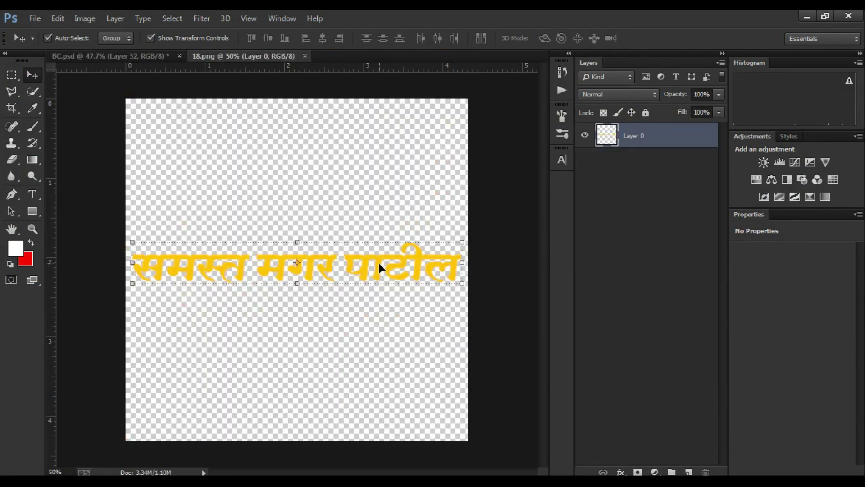
drag(380, 268, 287, 345)
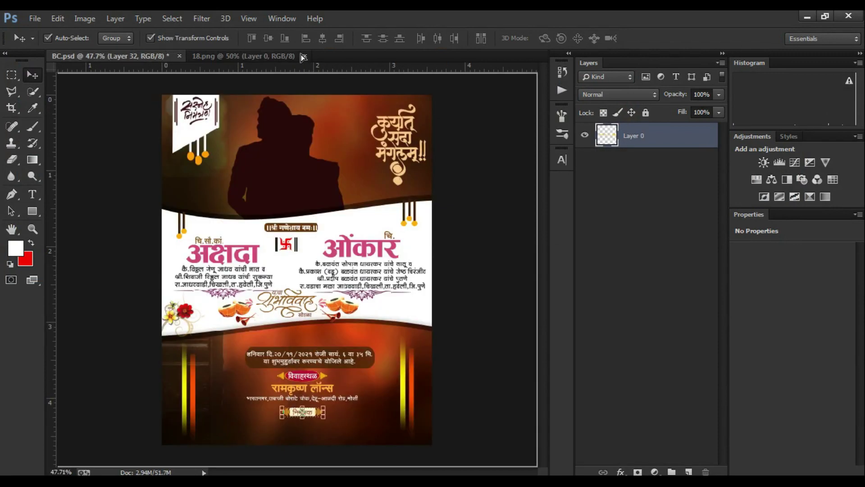
click(304, 55)
key(ctrl+t)
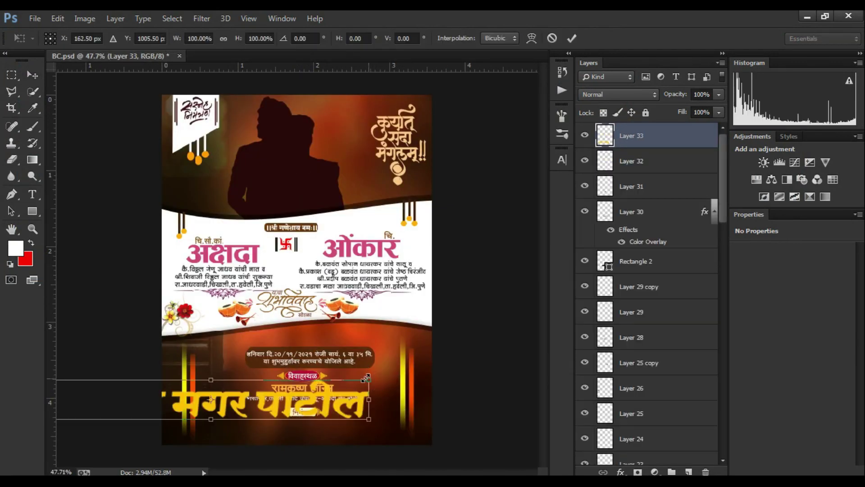
mouse_move(366, 377)
mouse_down()
mouse_move(175, 404)
mouse_move(343, 437)
mouse_up()
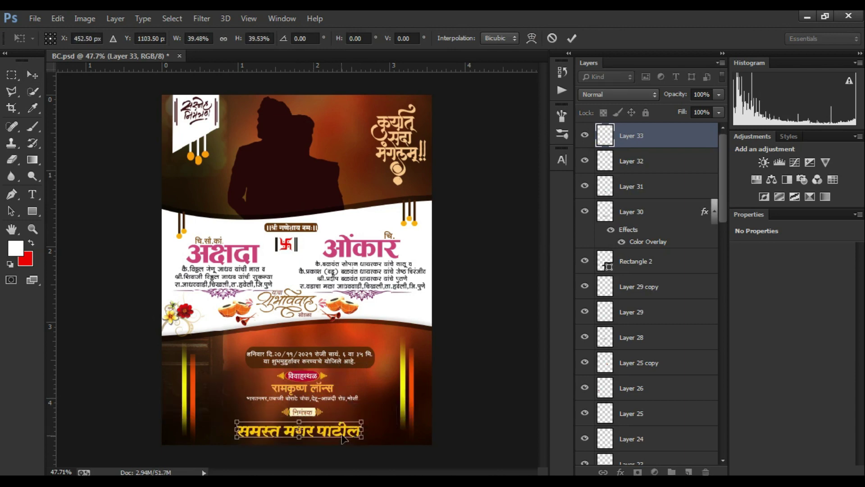
key(Return)
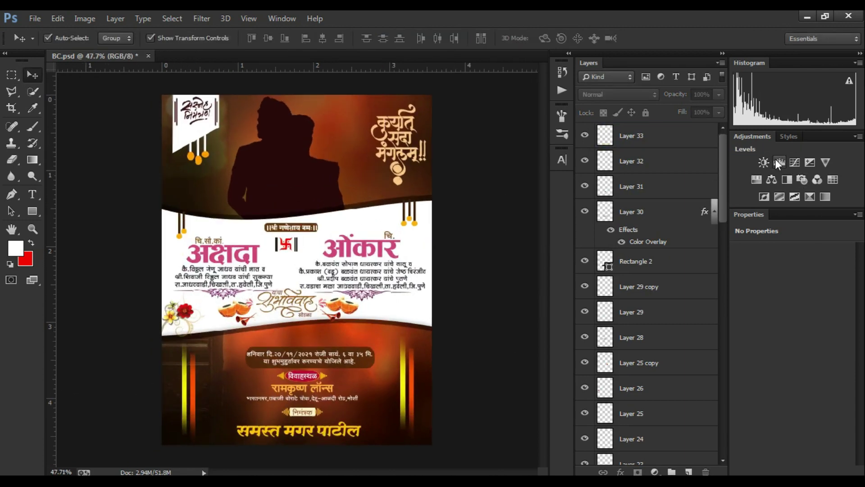
- Add a Brightness/Contrast 1 adjustment layer on top with brightness 0 and contrast 5
click(763, 162)
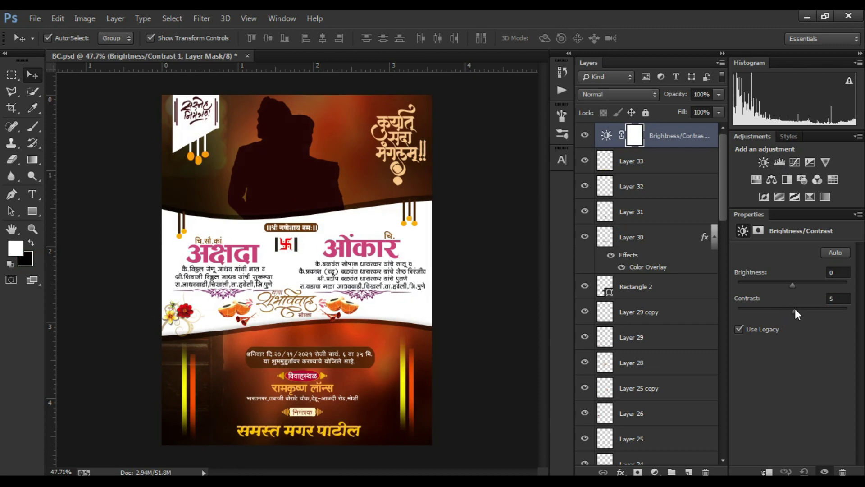
click(304, 211)
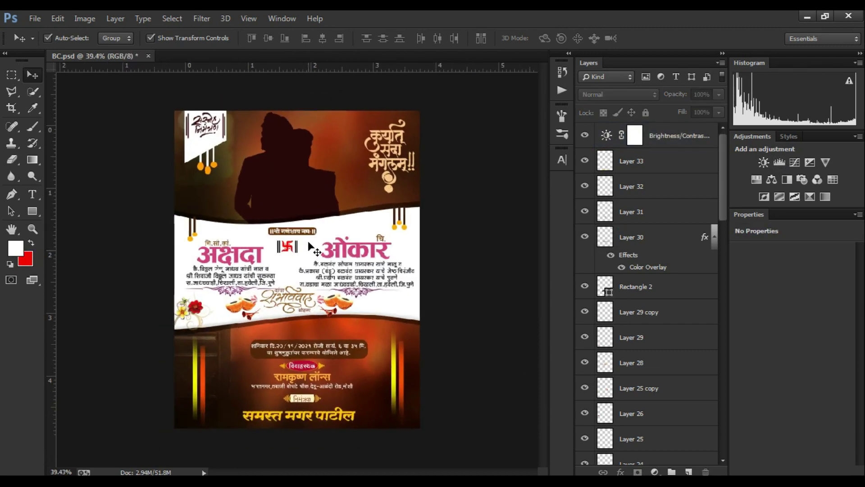
scroll(301, 246, down, 2)
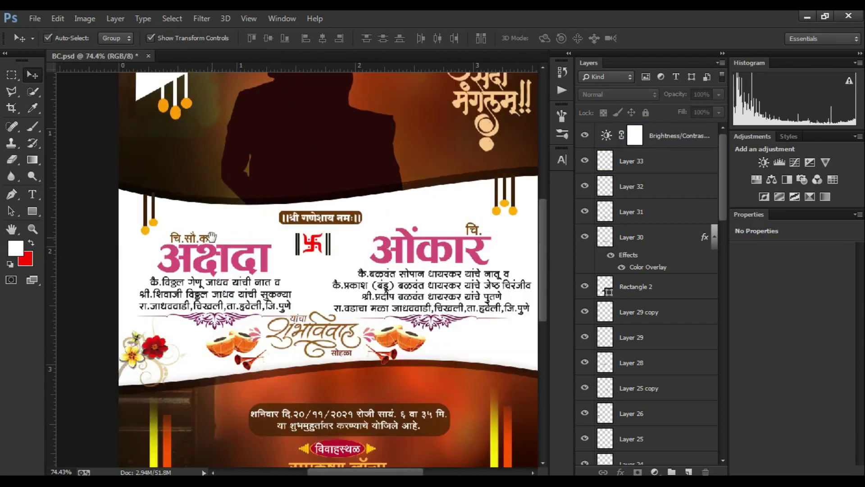